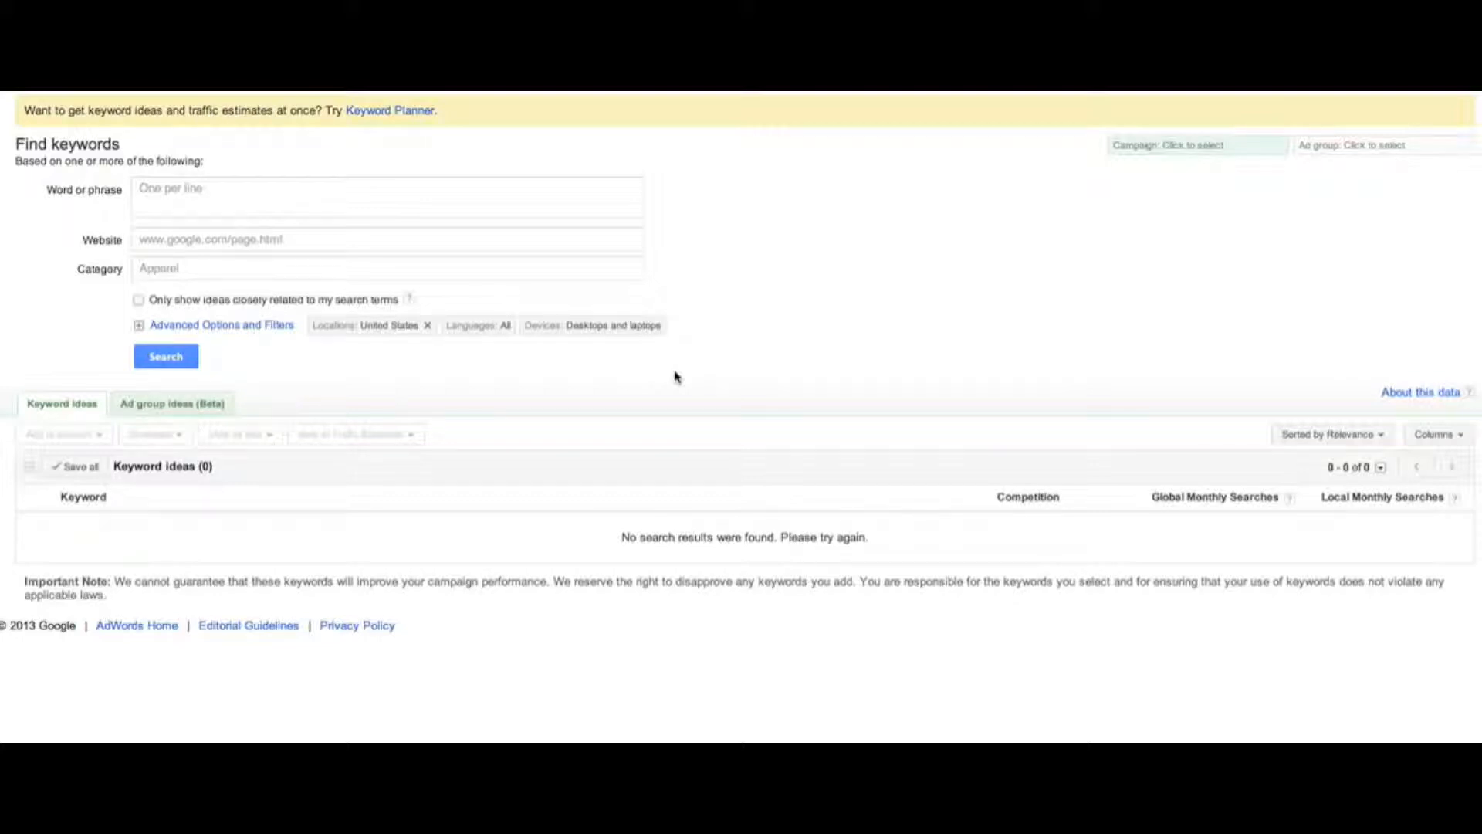
Switch to the Numbers spreadsheet and review the negative keywords in column G, from "custom" to "cheap"
{"action": "left_click", "coordinate": [585, 207]}
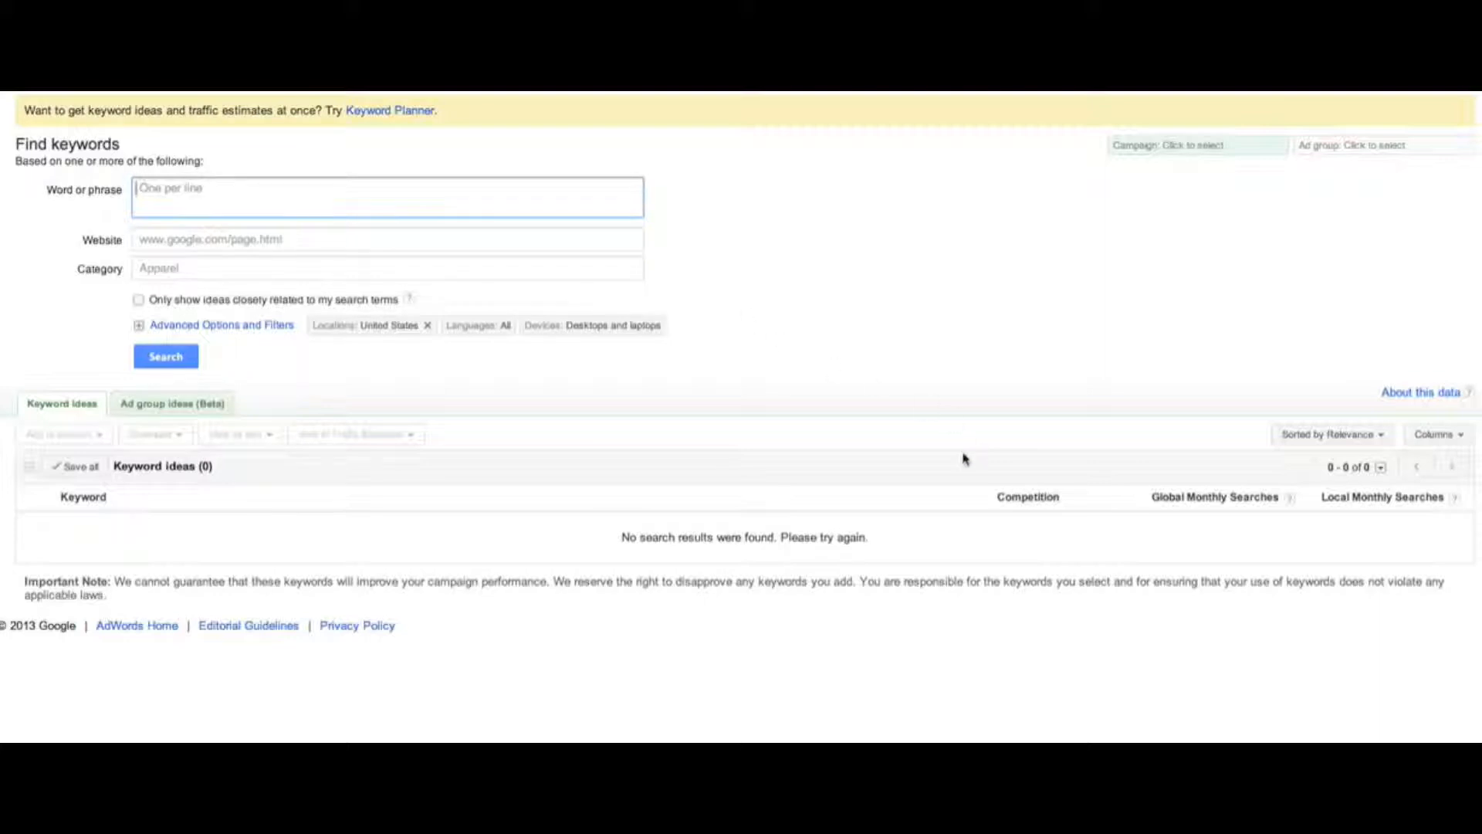
{"action": "left_click", "coordinate": [1054, 730]}
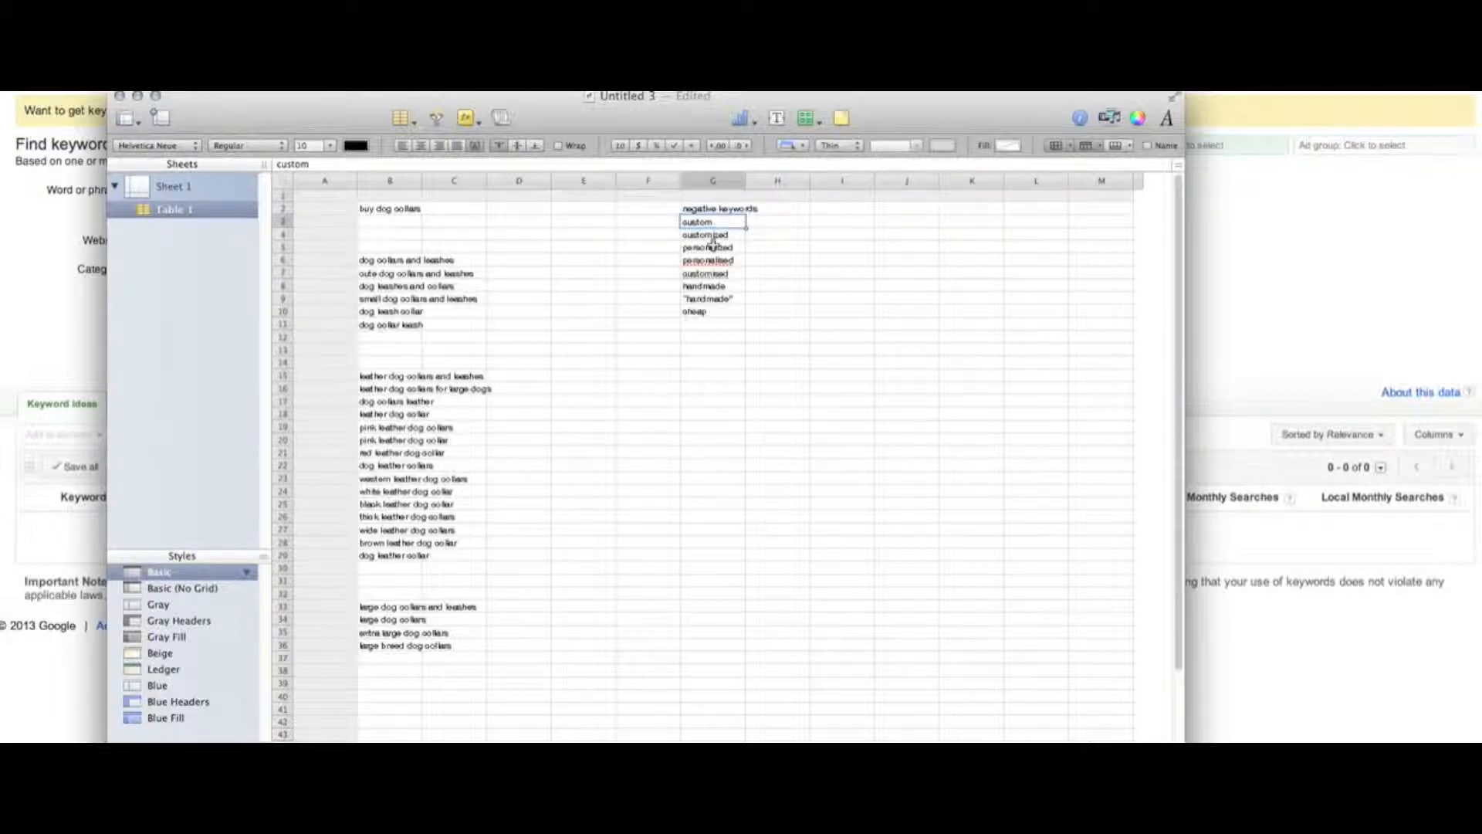
{"action": "key", "text": "Down"}
{"action": "key", "text": "Down"}
{"action": "key", "text": "Down"}
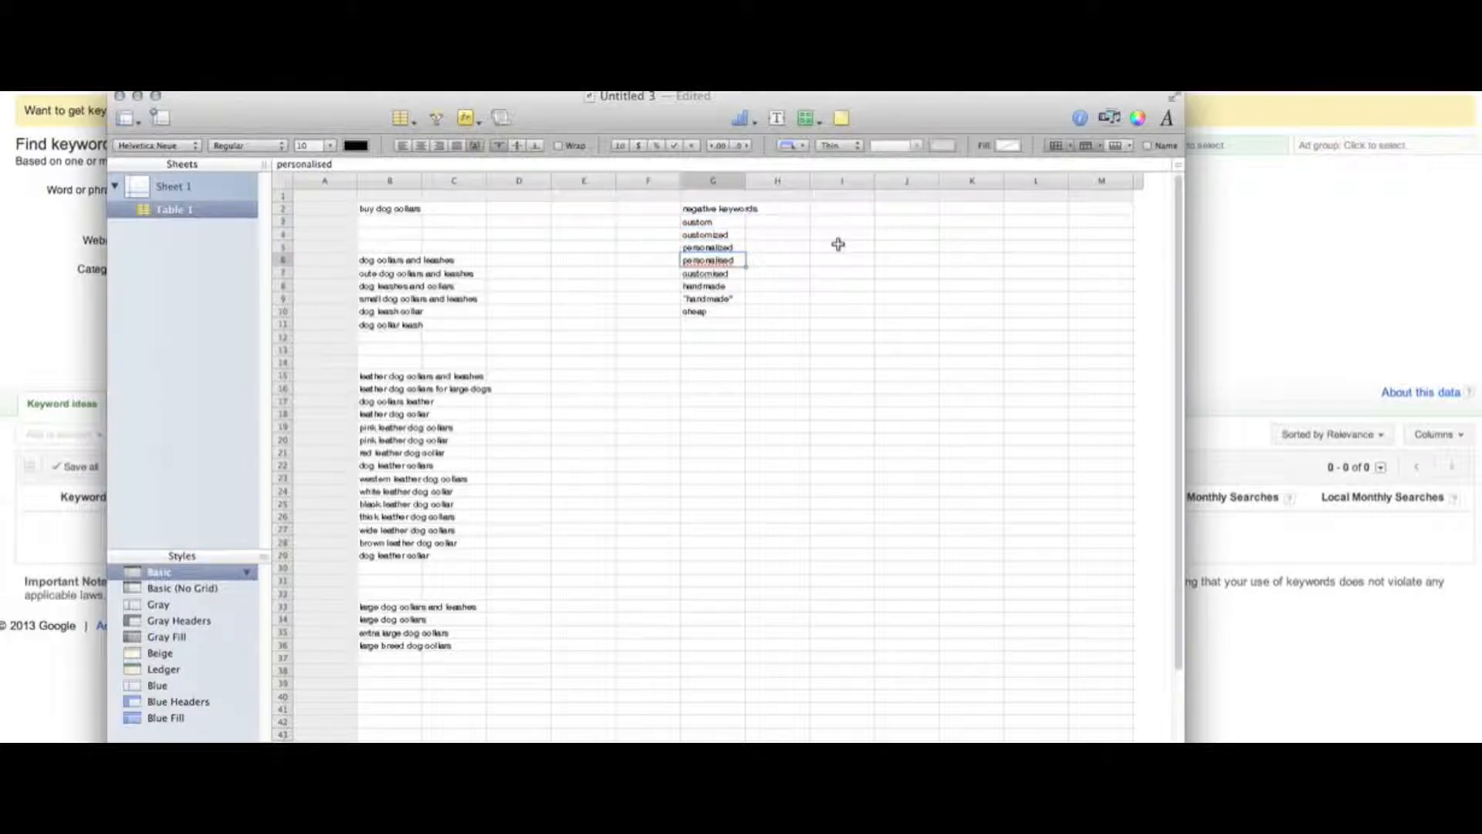
{"action": "key", "text": "Down"}
{"action": "key", "text": "Down"}
{"action": "key", "text": "Down"}
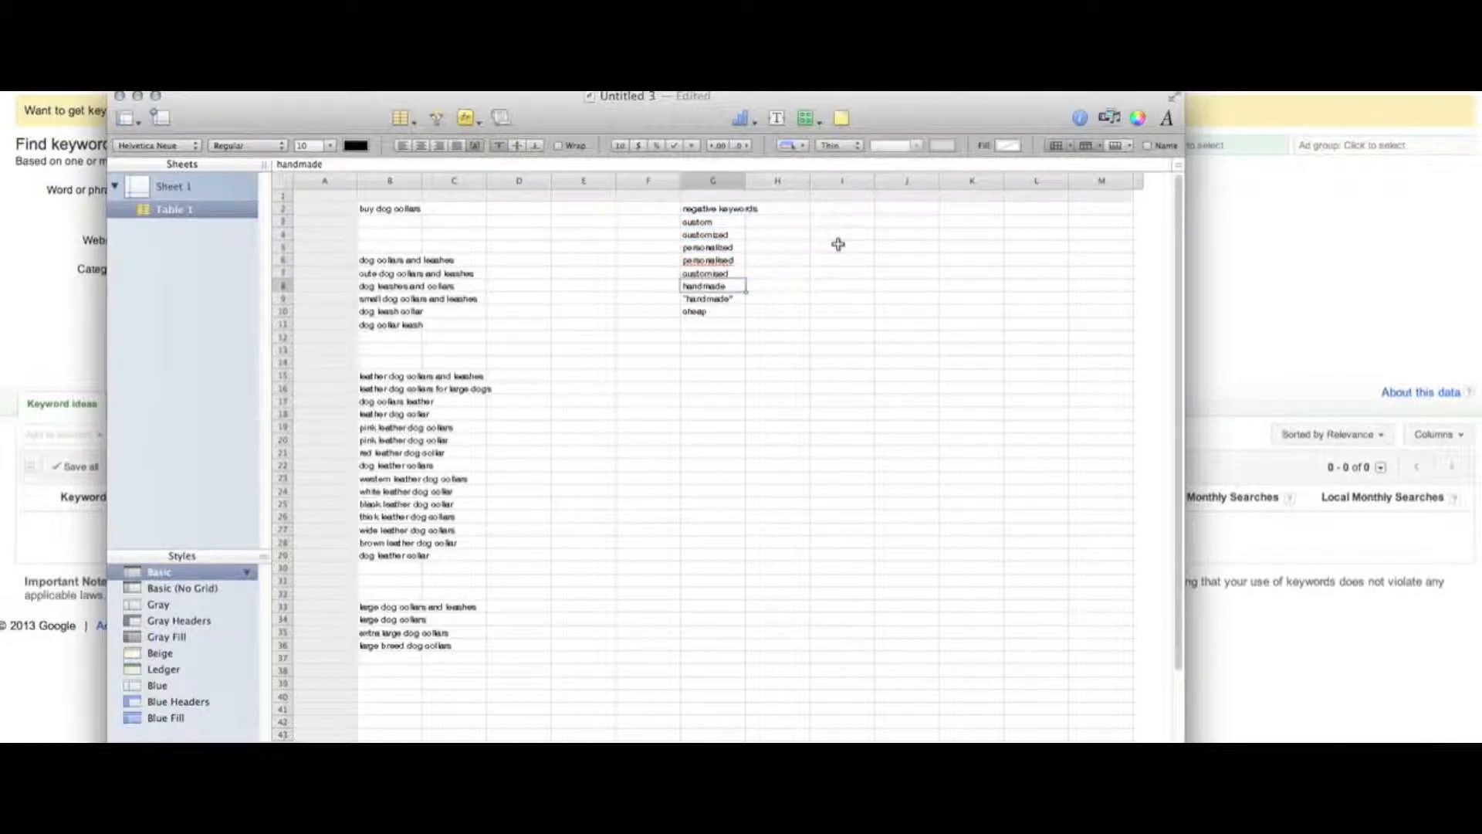
{"action": "key", "text": "Down"}
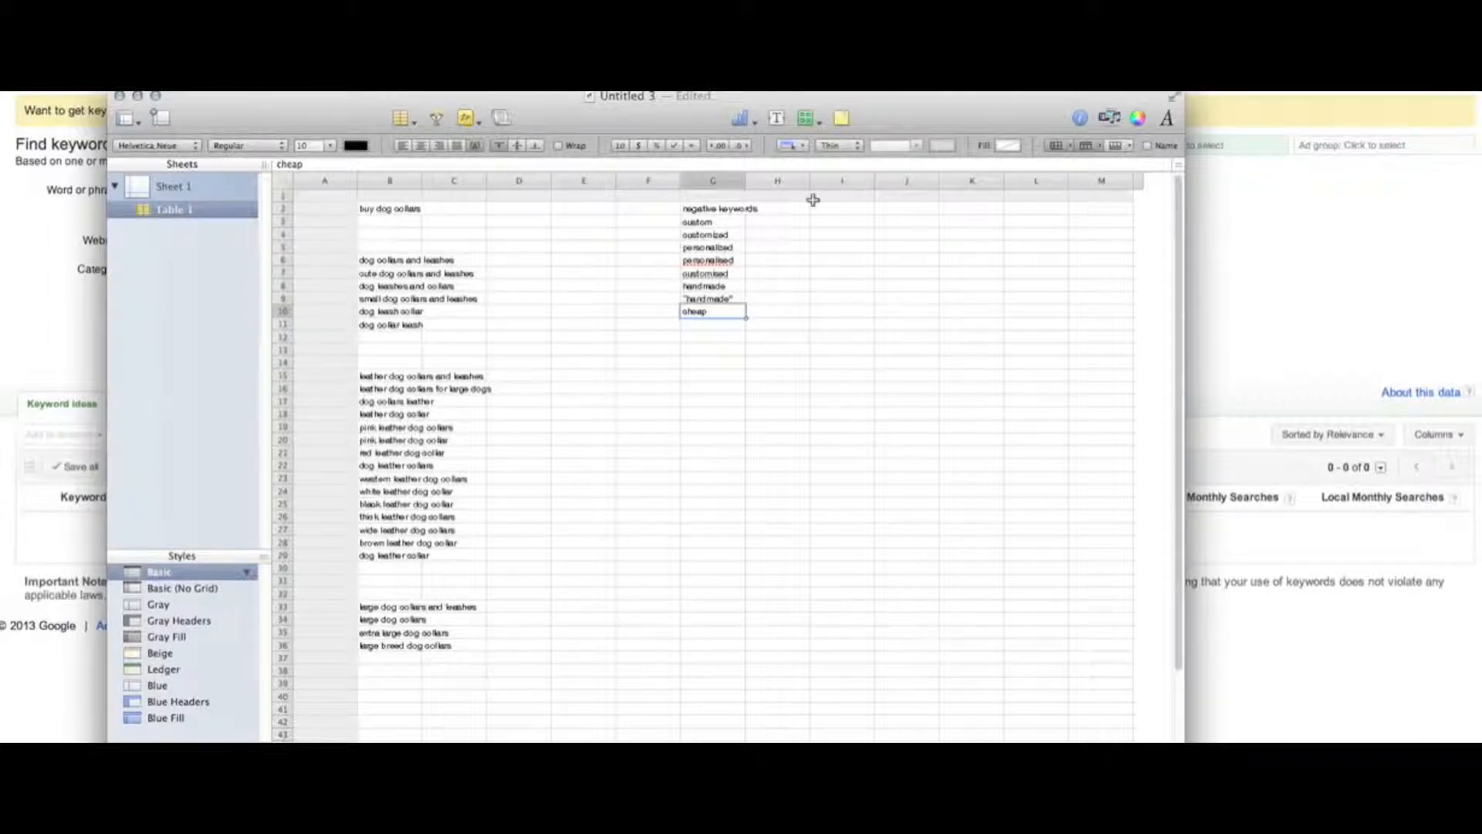
Return to the Google keyword tool and search for ideas on the phrases "buy dog collars" and "dog collars", one per line
{"action": "left_click", "coordinate": [75, 267]}
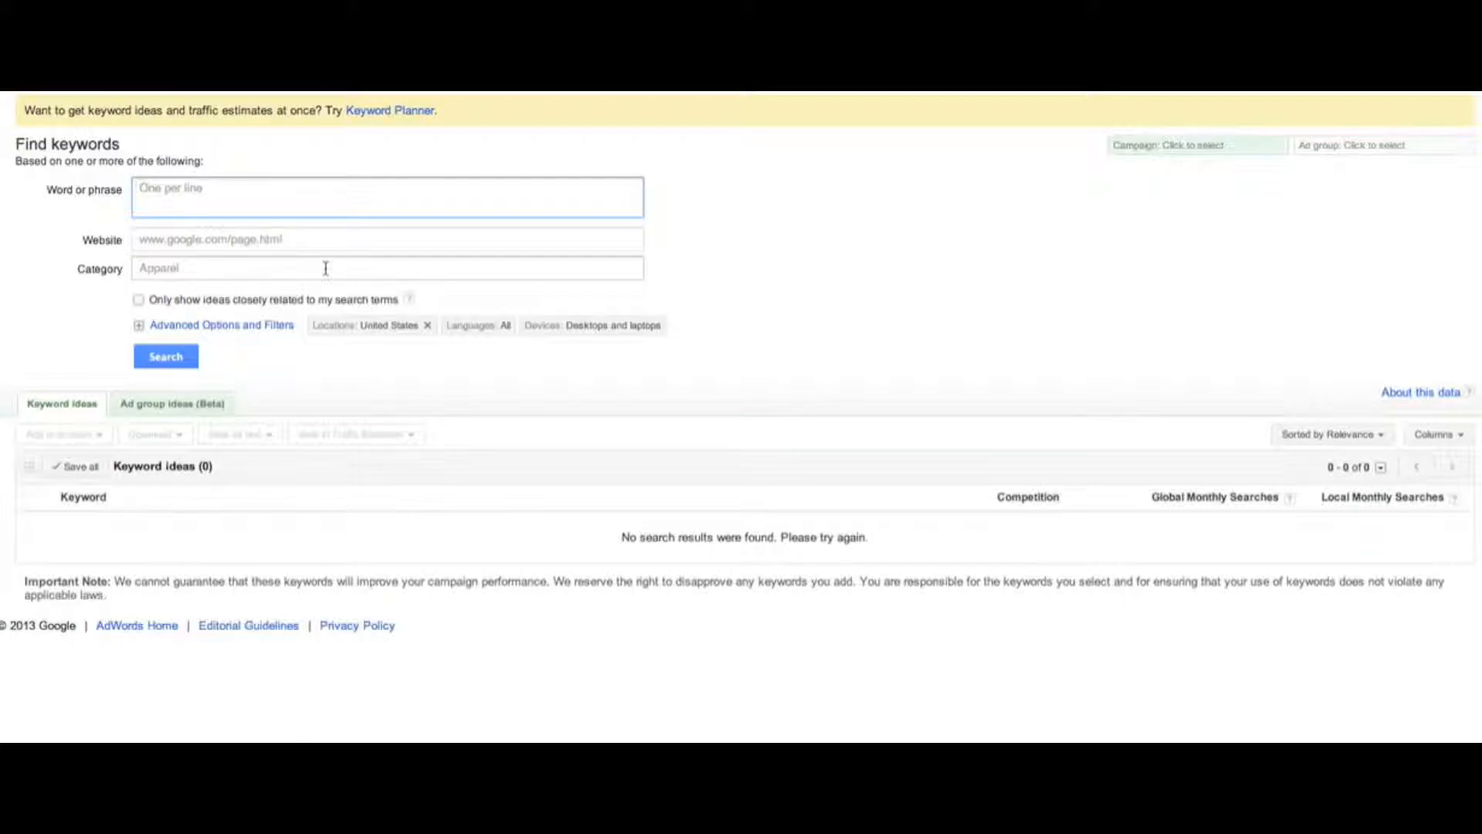
{"action": "type", "text": "buy"}
{"action": "type", "text": " collars"}
{"action": "type", "text": "dog "}
{"action": "type", "text": "coll"}
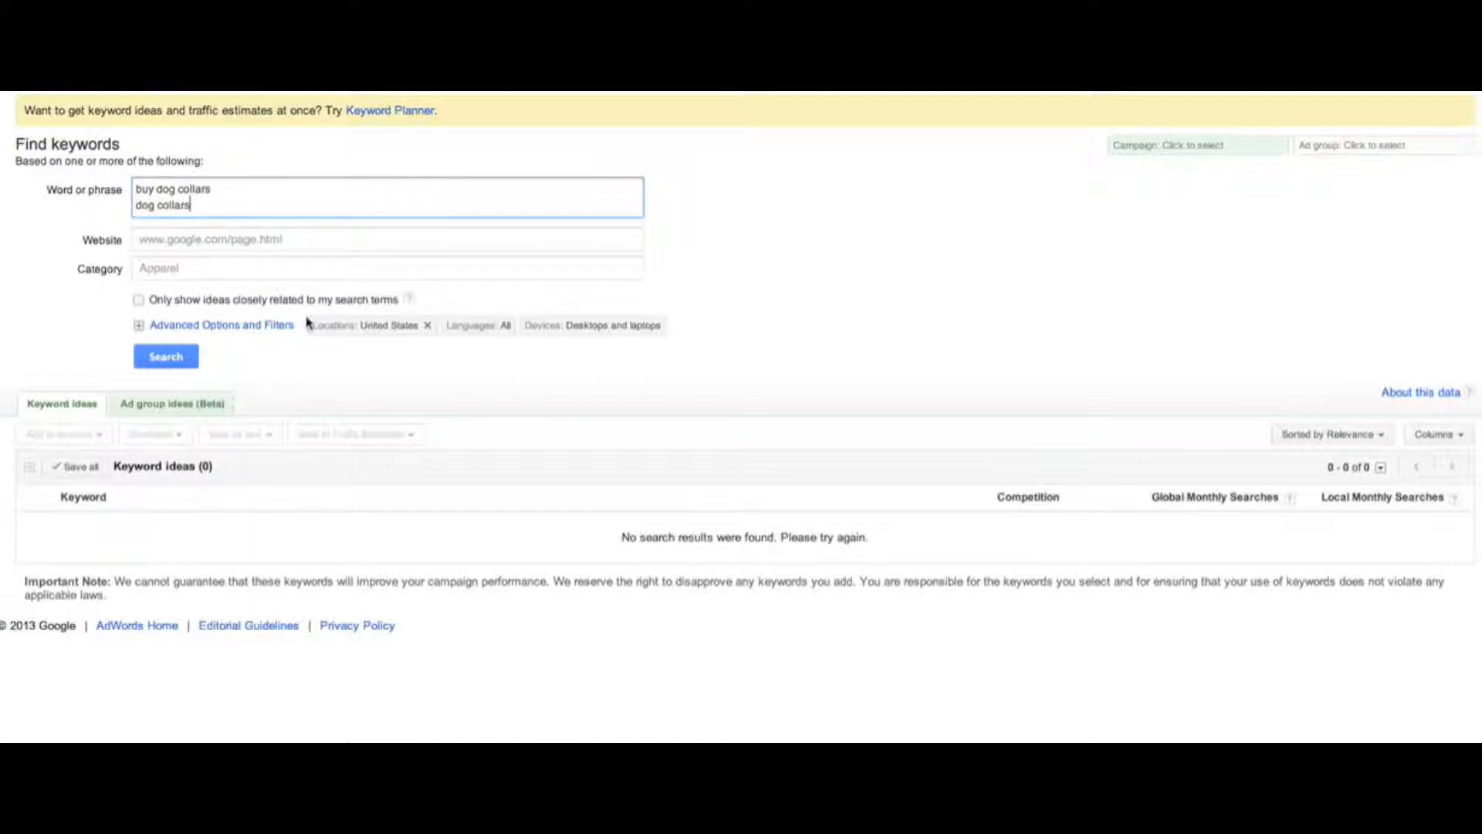
{"action": "left_click", "coordinate": [174, 359]}
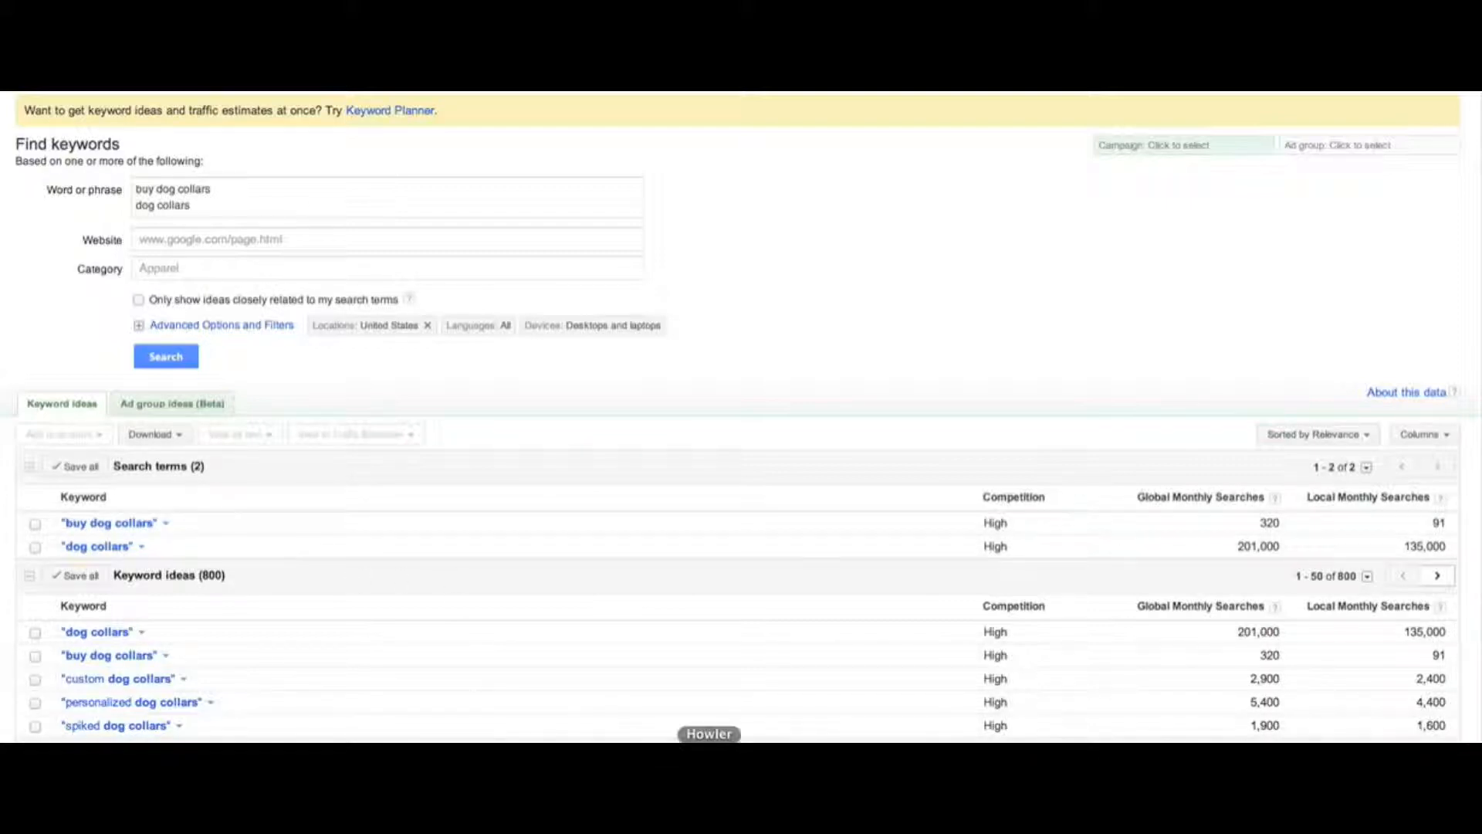
Switch to the Numbers spreadsheet and enter "dog collars" in cell B5, above "dog collars and leashes"
{"action": "left_click", "coordinate": [1076, 738]}
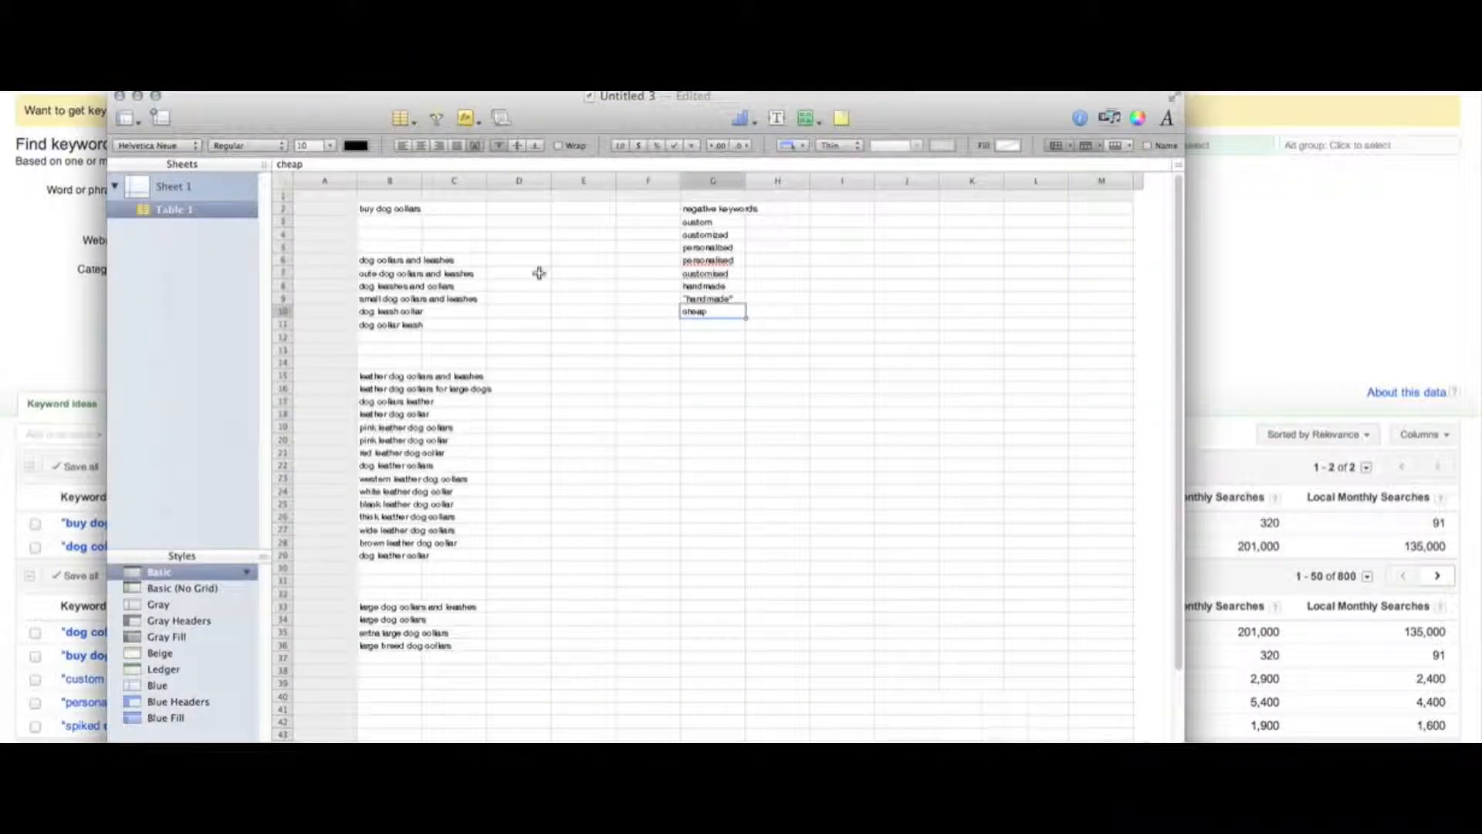
{"action": "left_click", "coordinate": [415, 246]}
{"action": "type", "text": "dog"}
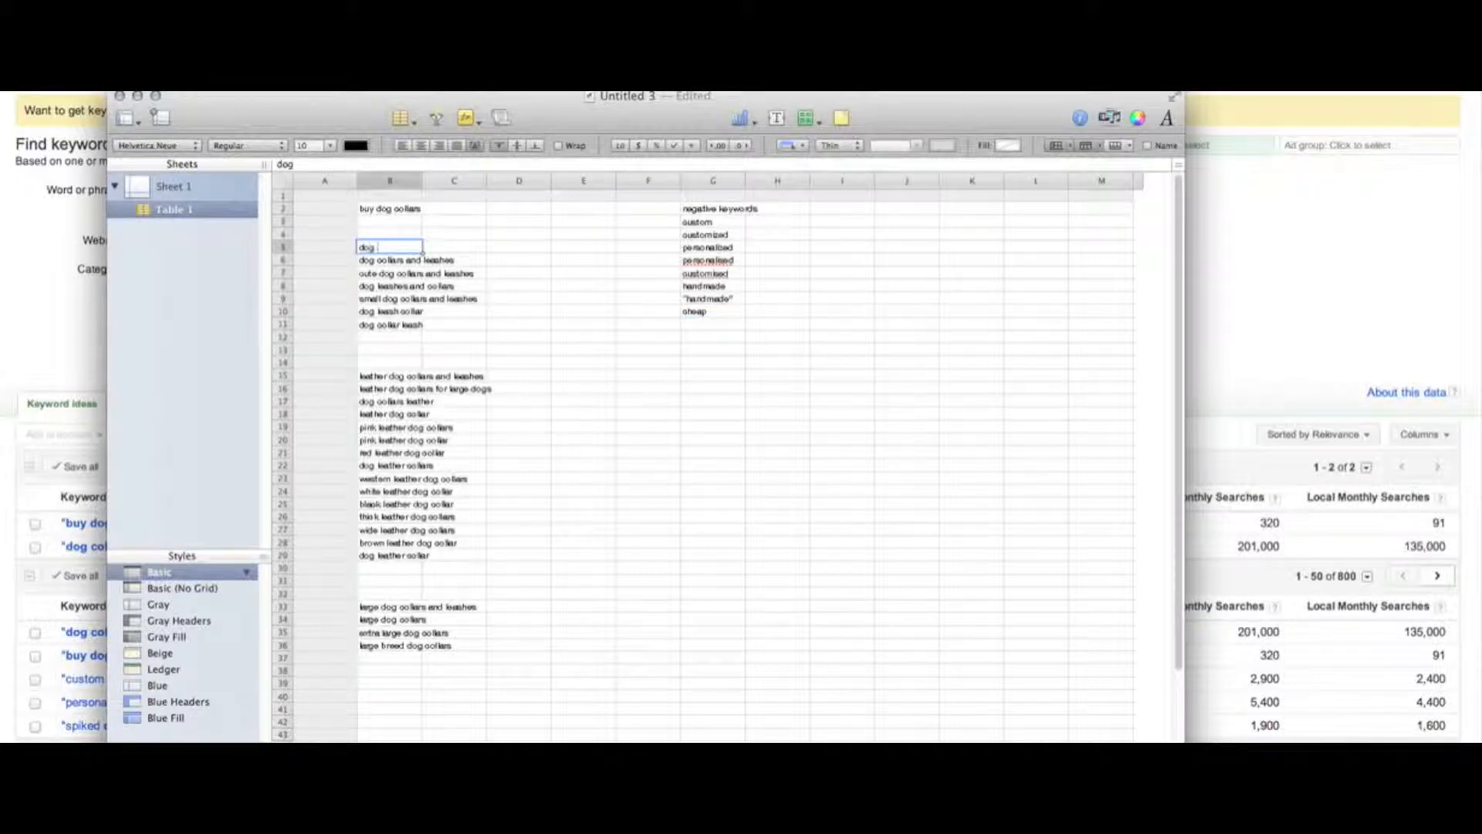
{"action": "type", "text": " collars"}
Return to the keyword tool and display the search results as ad group ideas
{"action": "left_click", "coordinate": [47, 342]}
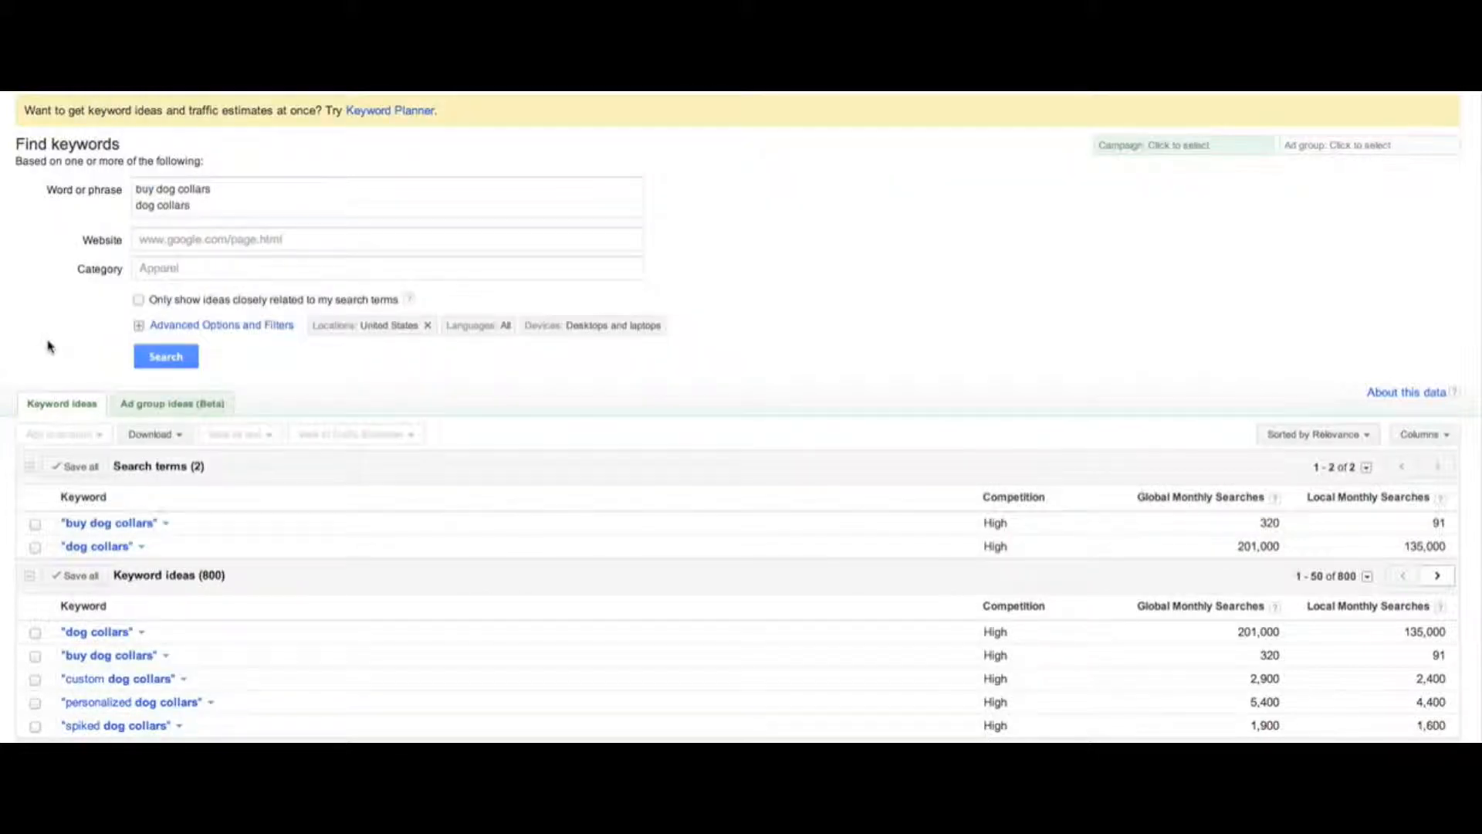
{"action": "left_click", "coordinate": [171, 408]}
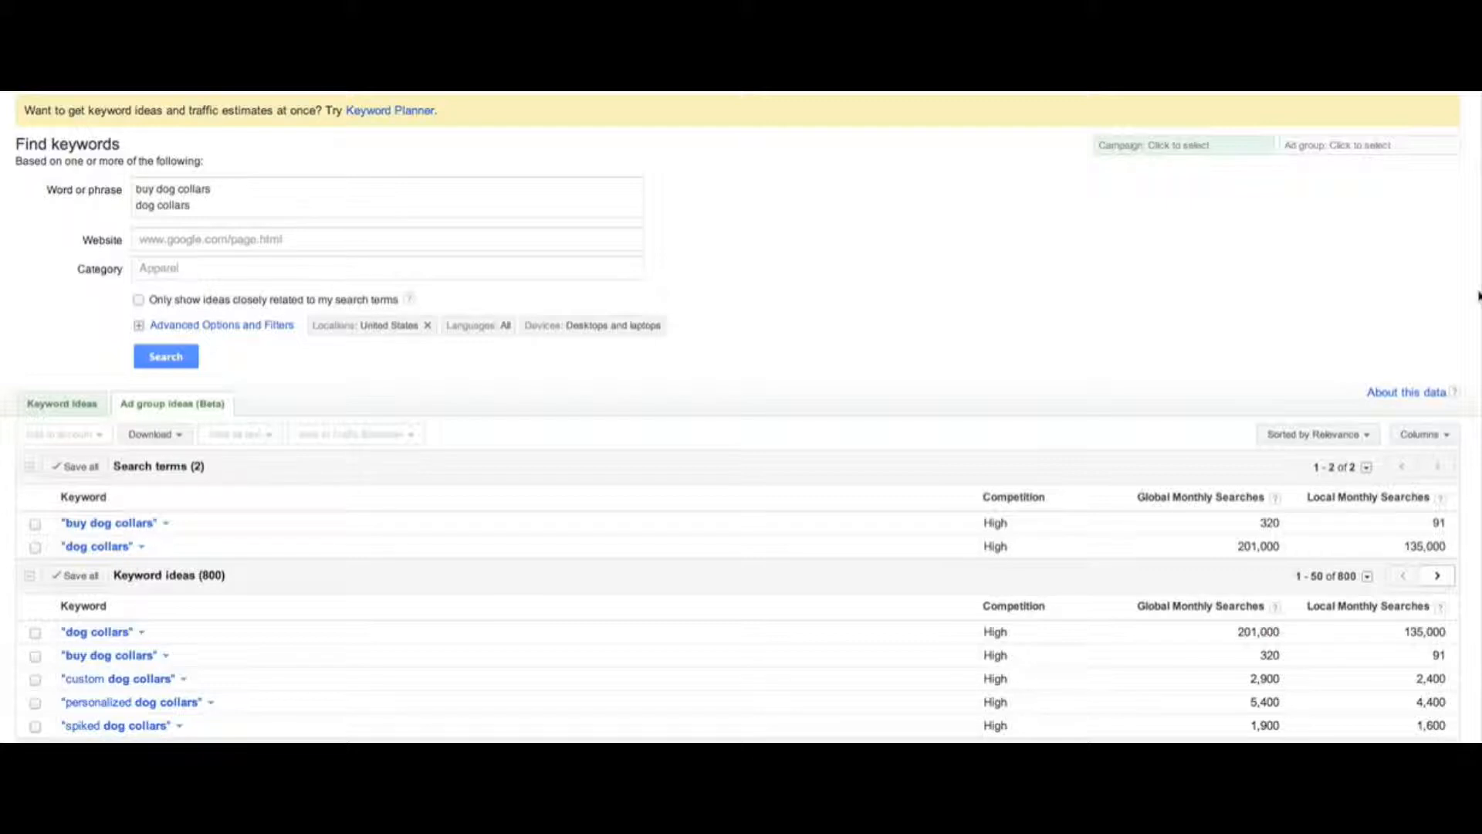
{"action": "scroll", "coordinate": [1438, 294], "scroll_direction": "down", "scroll_amount": 3}
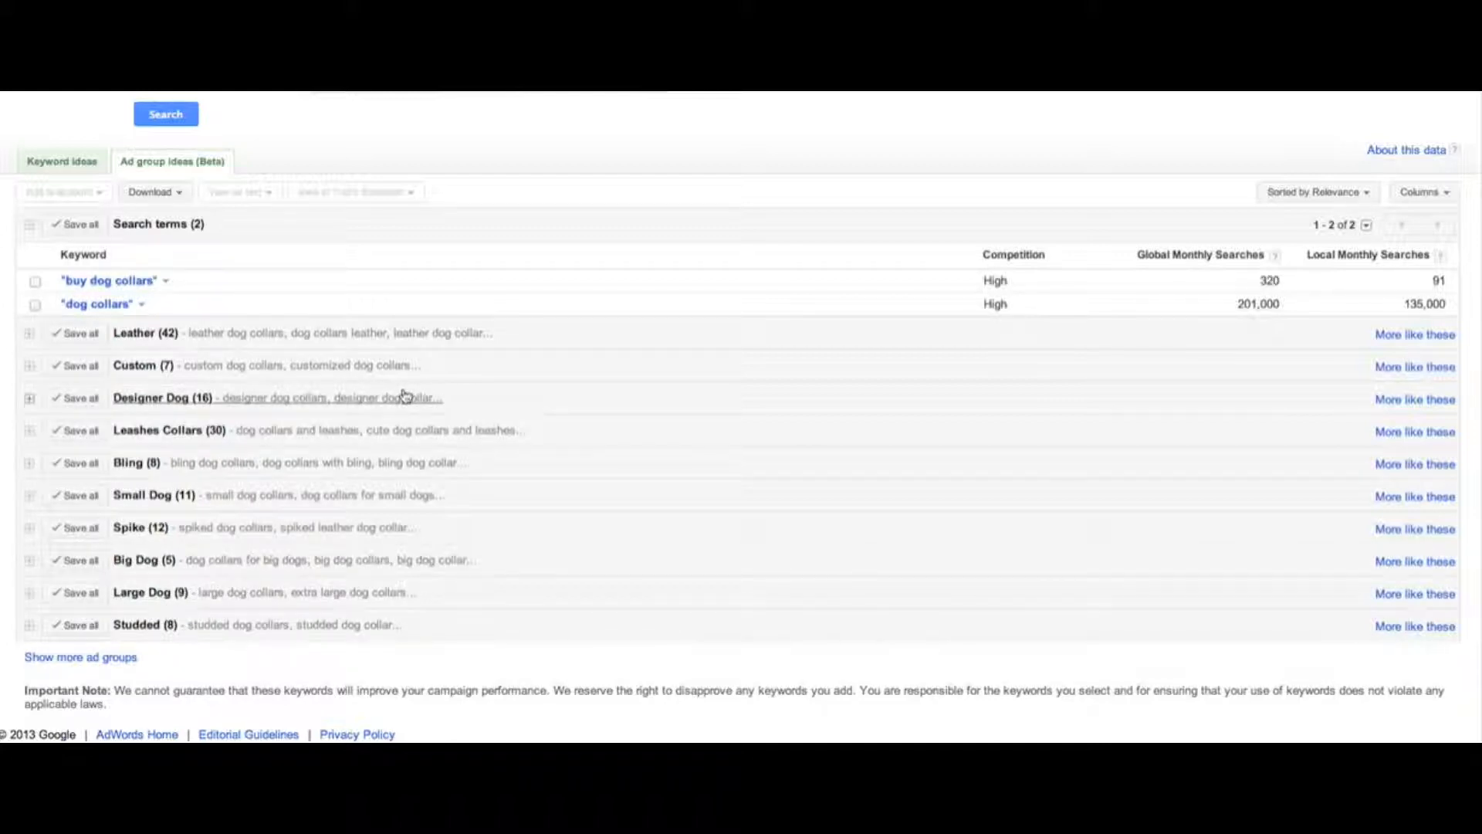
Switch to the Numbers spreadsheet and add "designer" to the negative keywords in cell G11
{"action": "key", "text": "super+Tab"}
{"action": "left_click", "coordinate": [710, 327]}
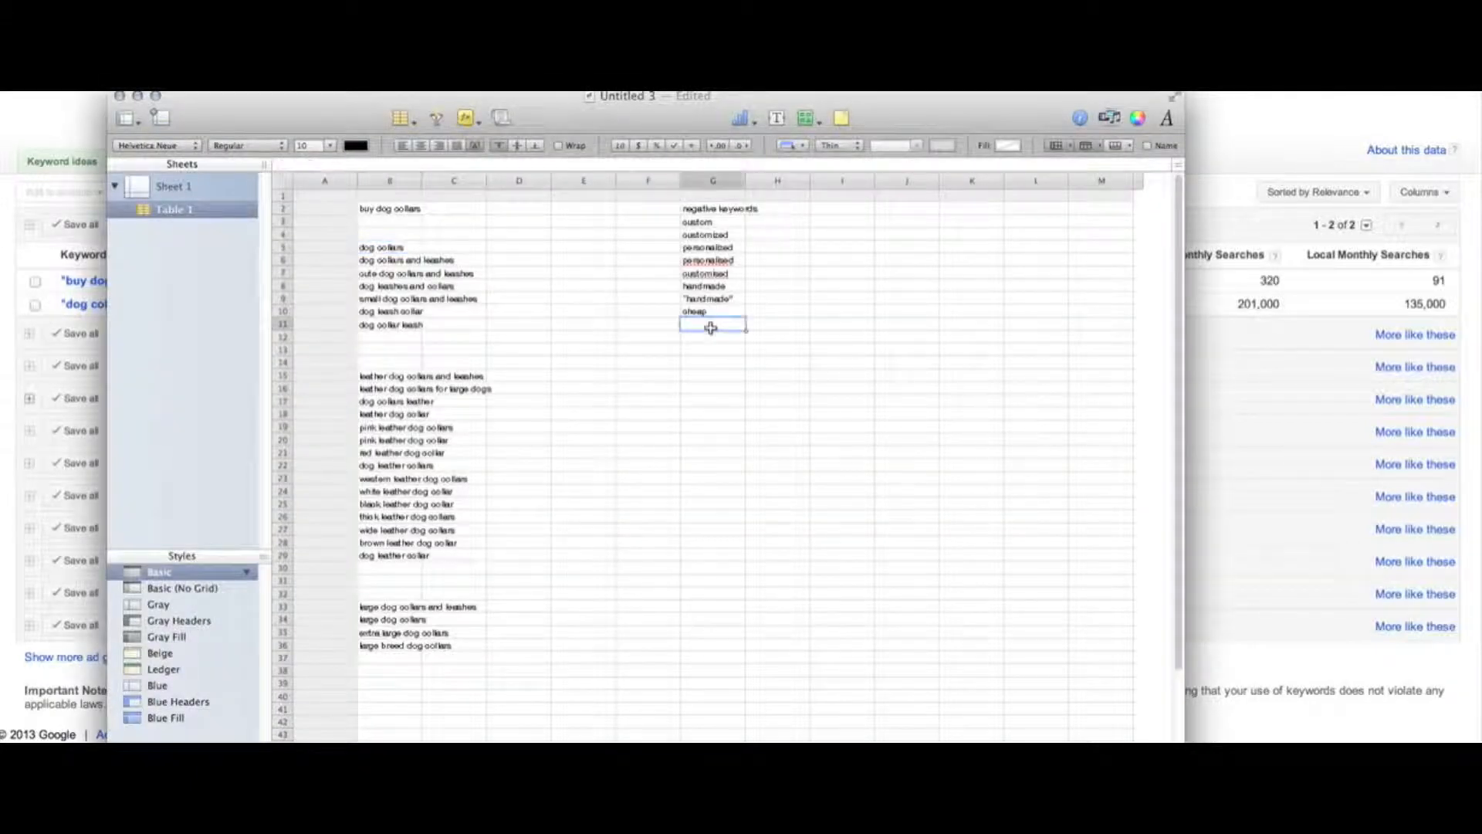
{"action": "type", "text": "designer"}
{"action": "key", "text": "Return"}
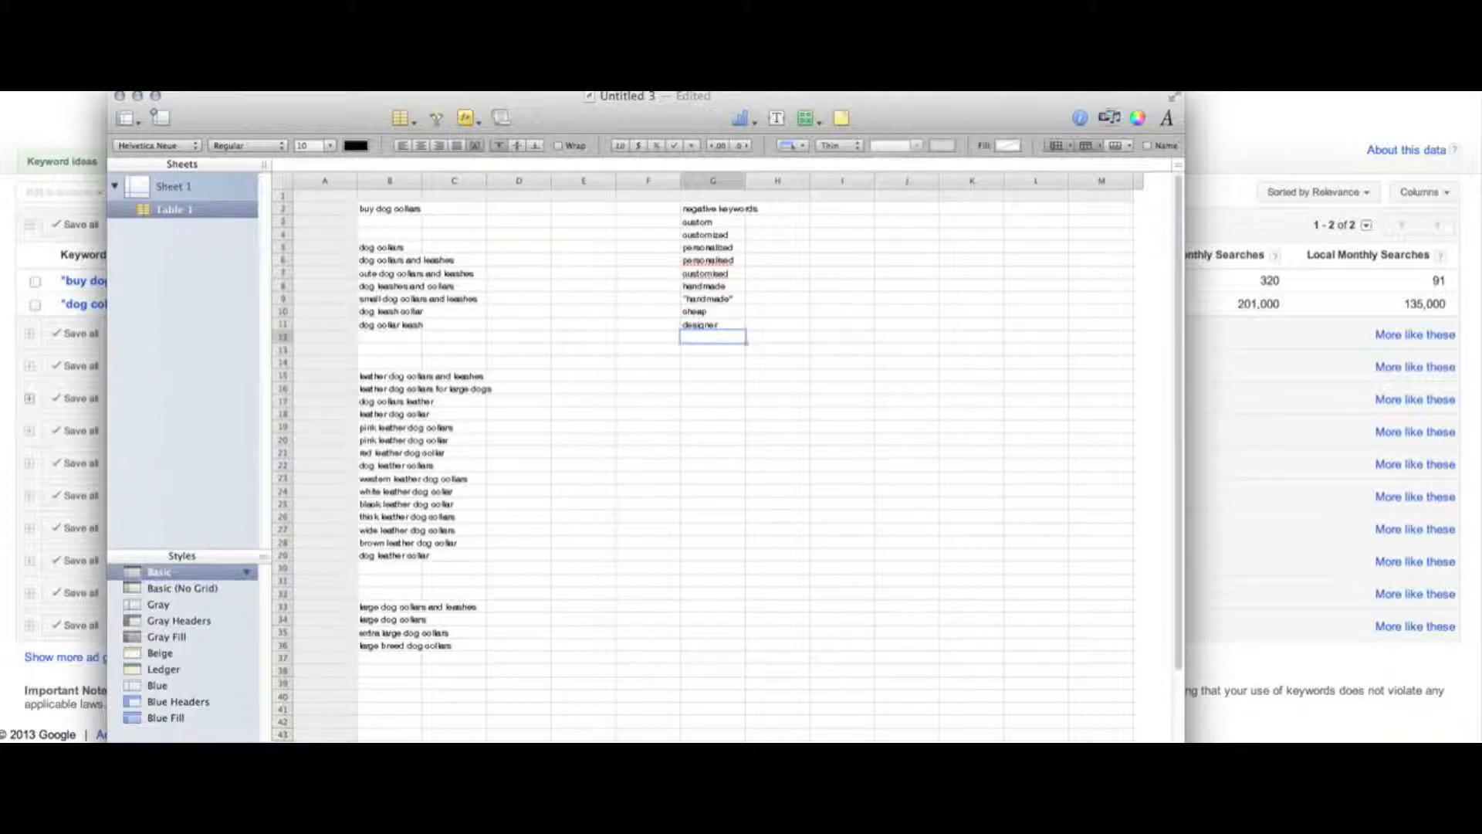
Review the large, leather and general dog collar keyword groups already collected in column B of the spreadsheet
{"action": "key", "text": "super+Tab"}
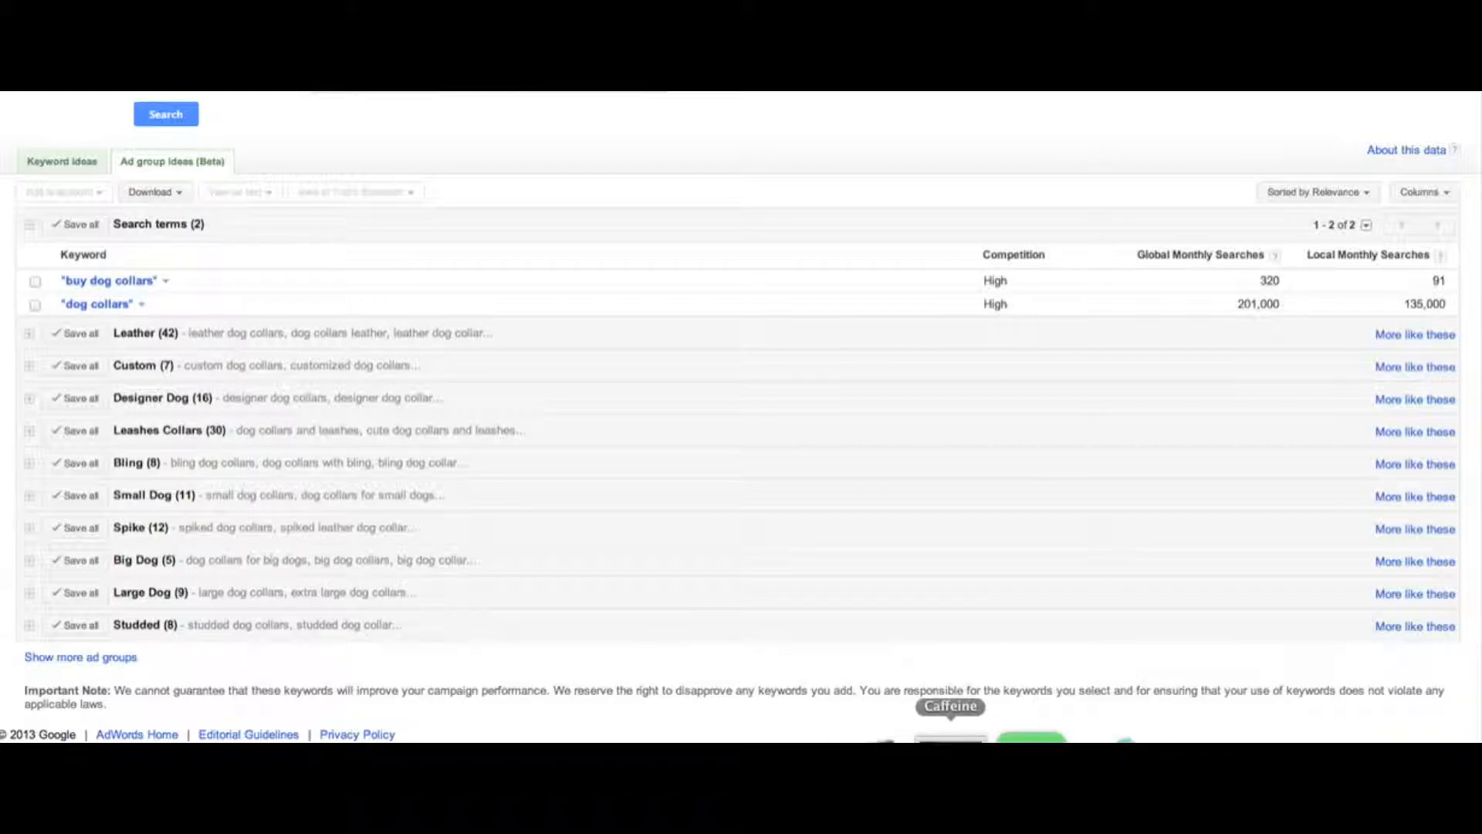
{"action": "key", "text": "super+Tab"}
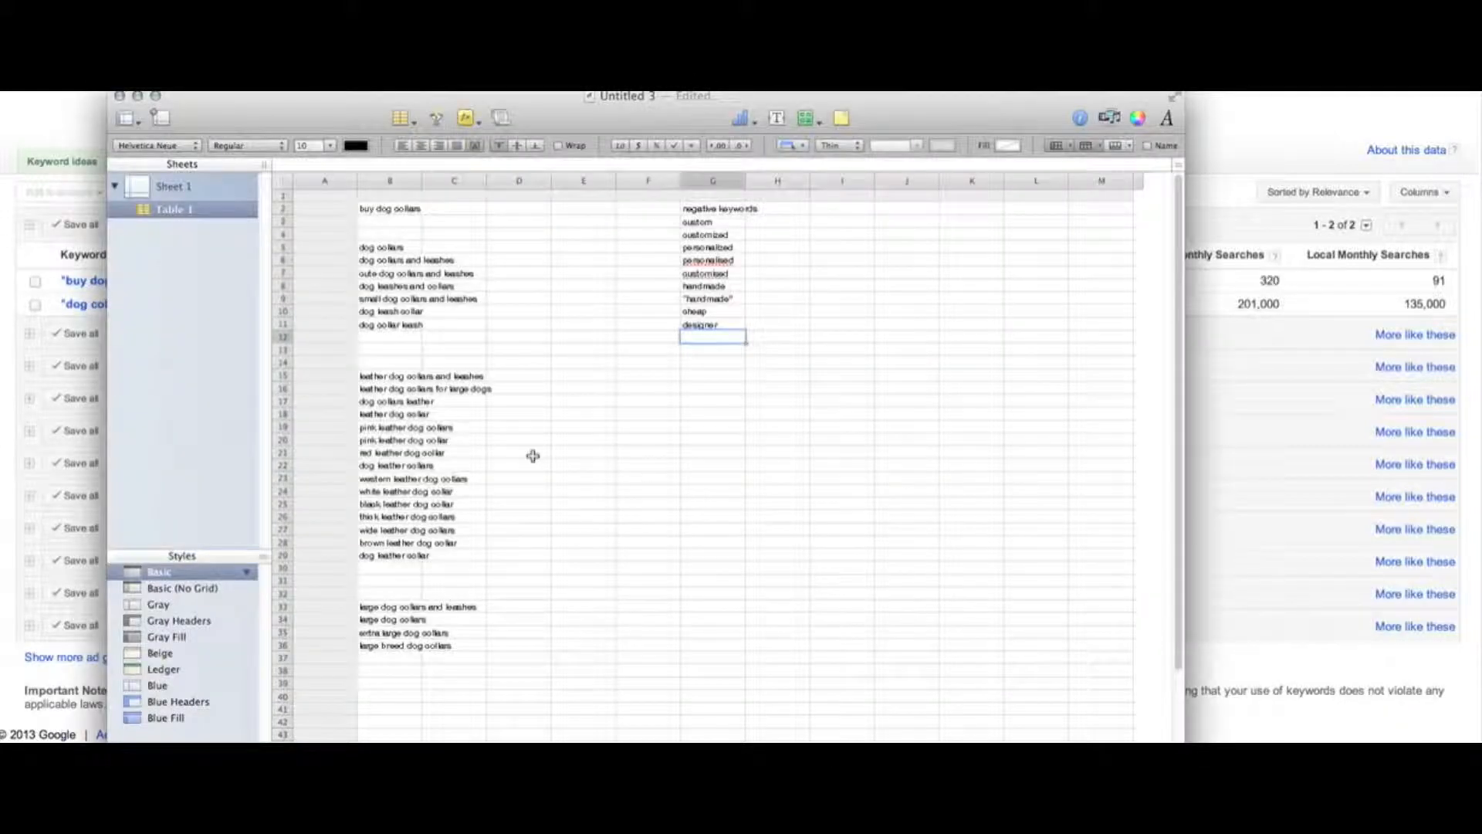
{"action": "left_click_drag", "start_coordinate": [362, 606], "coordinate": [359, 630]}
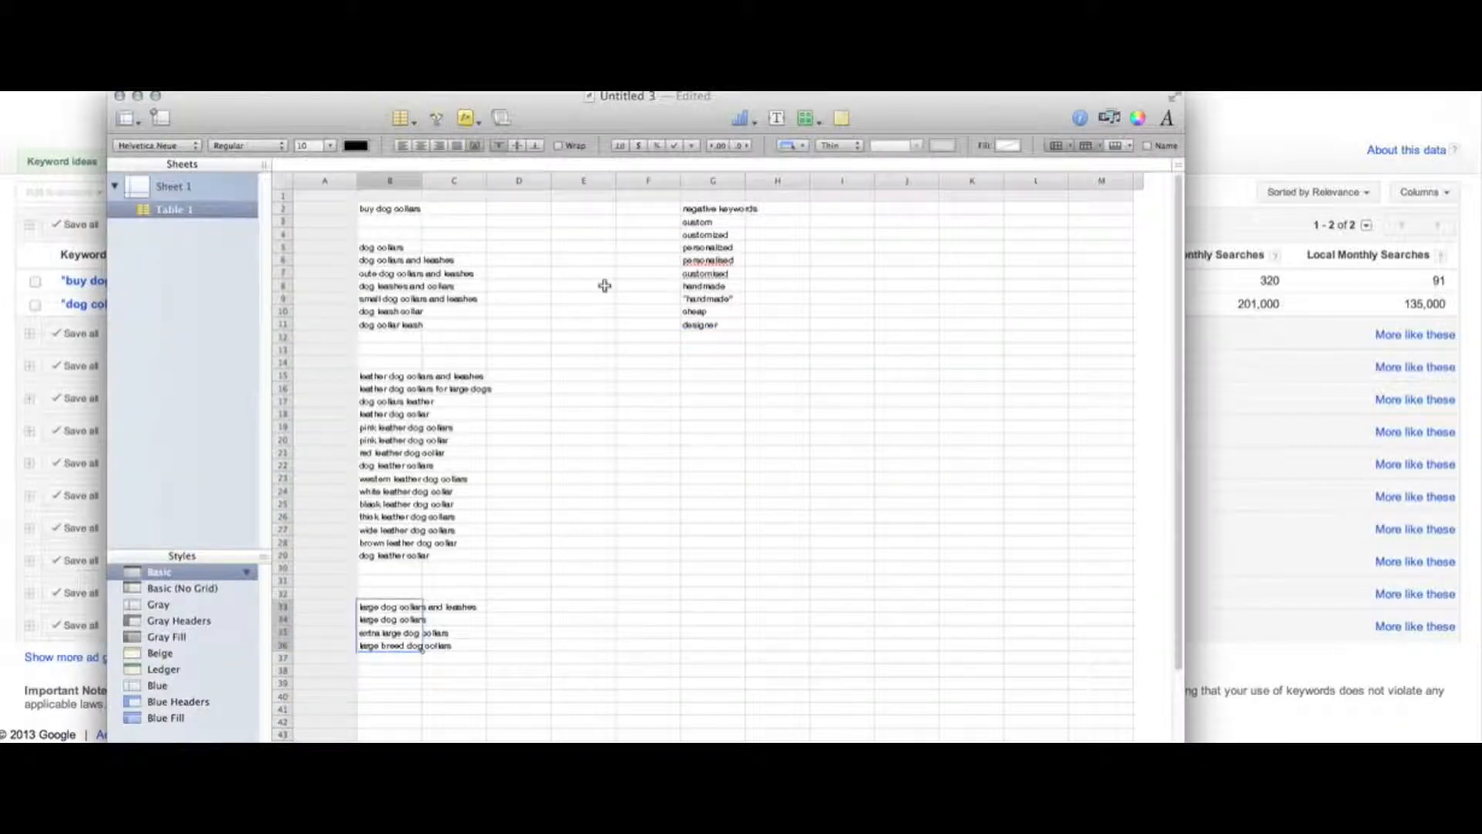
{"action": "left_click_drag", "start_coordinate": [410, 377], "coordinate": [394, 555]}
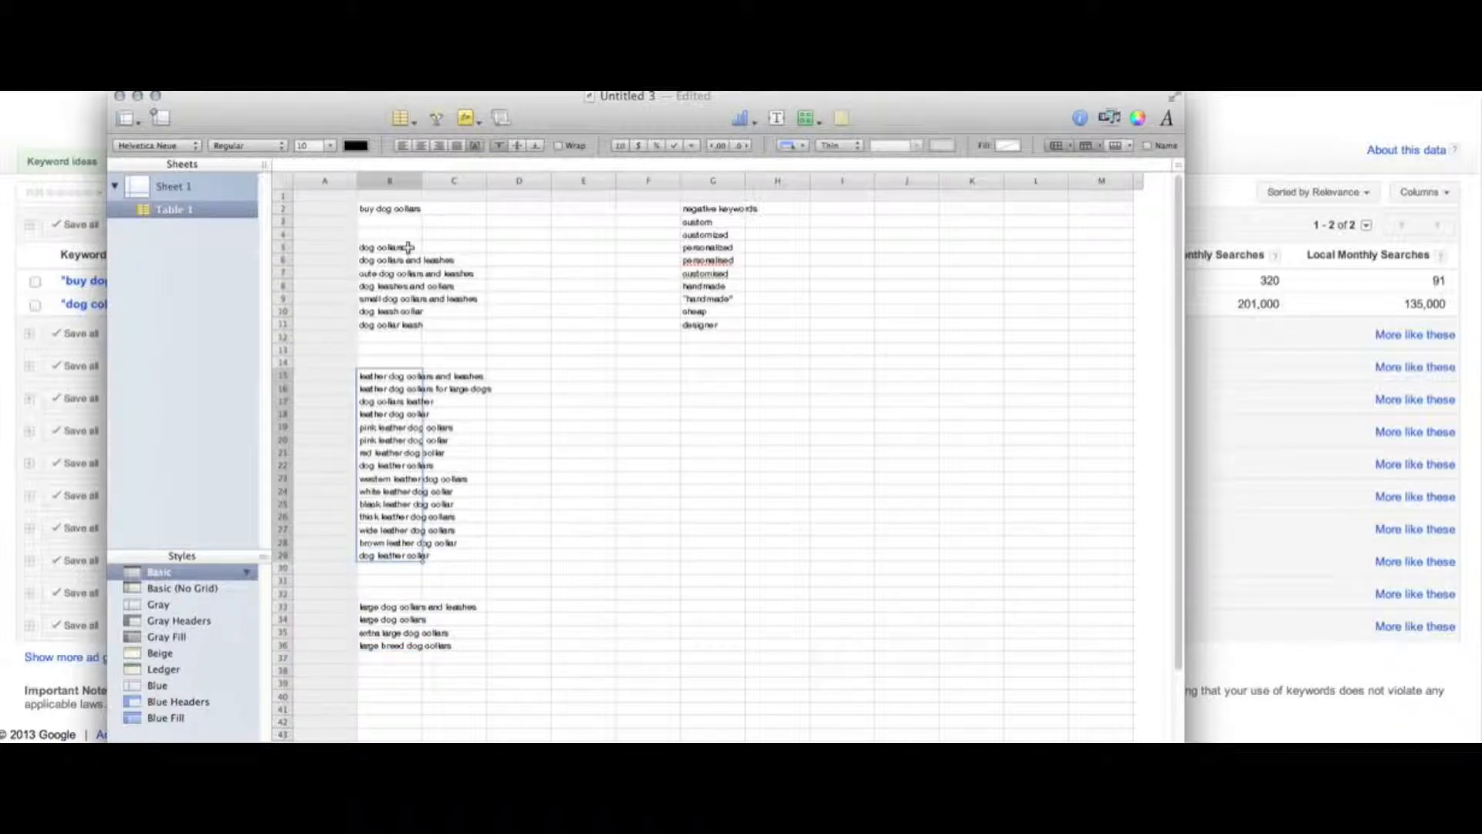
{"action": "left_click_drag", "start_coordinate": [403, 249], "coordinate": [401, 309]}
Expand the Small Dog ad group in the keyword tool and copy its "small dog collars" keyword into cell B39 of the spreadsheet
{"action": "key", "text": "super+Tab"}
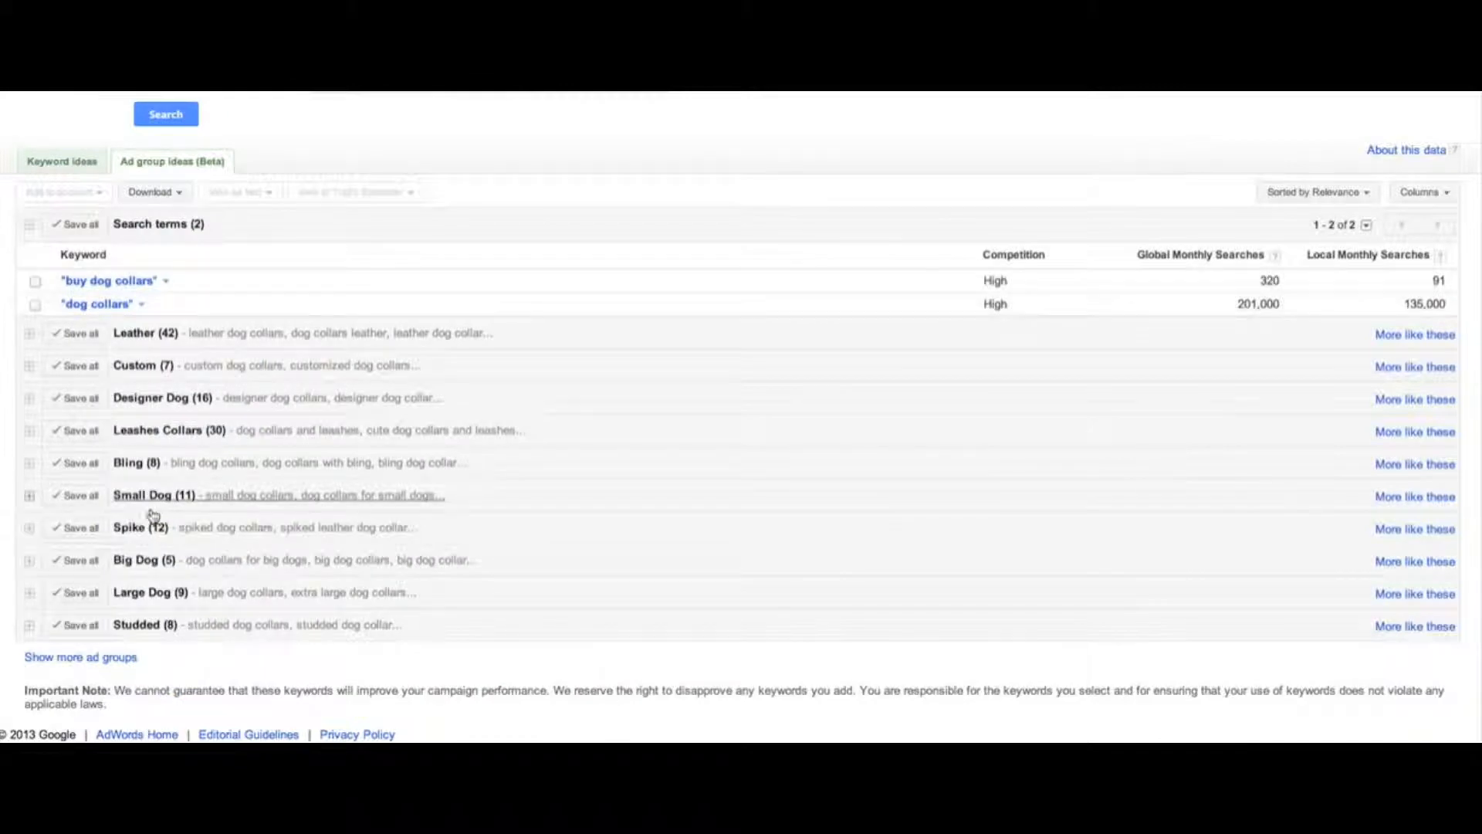
{"action": "left_click", "coordinate": [261, 497]}
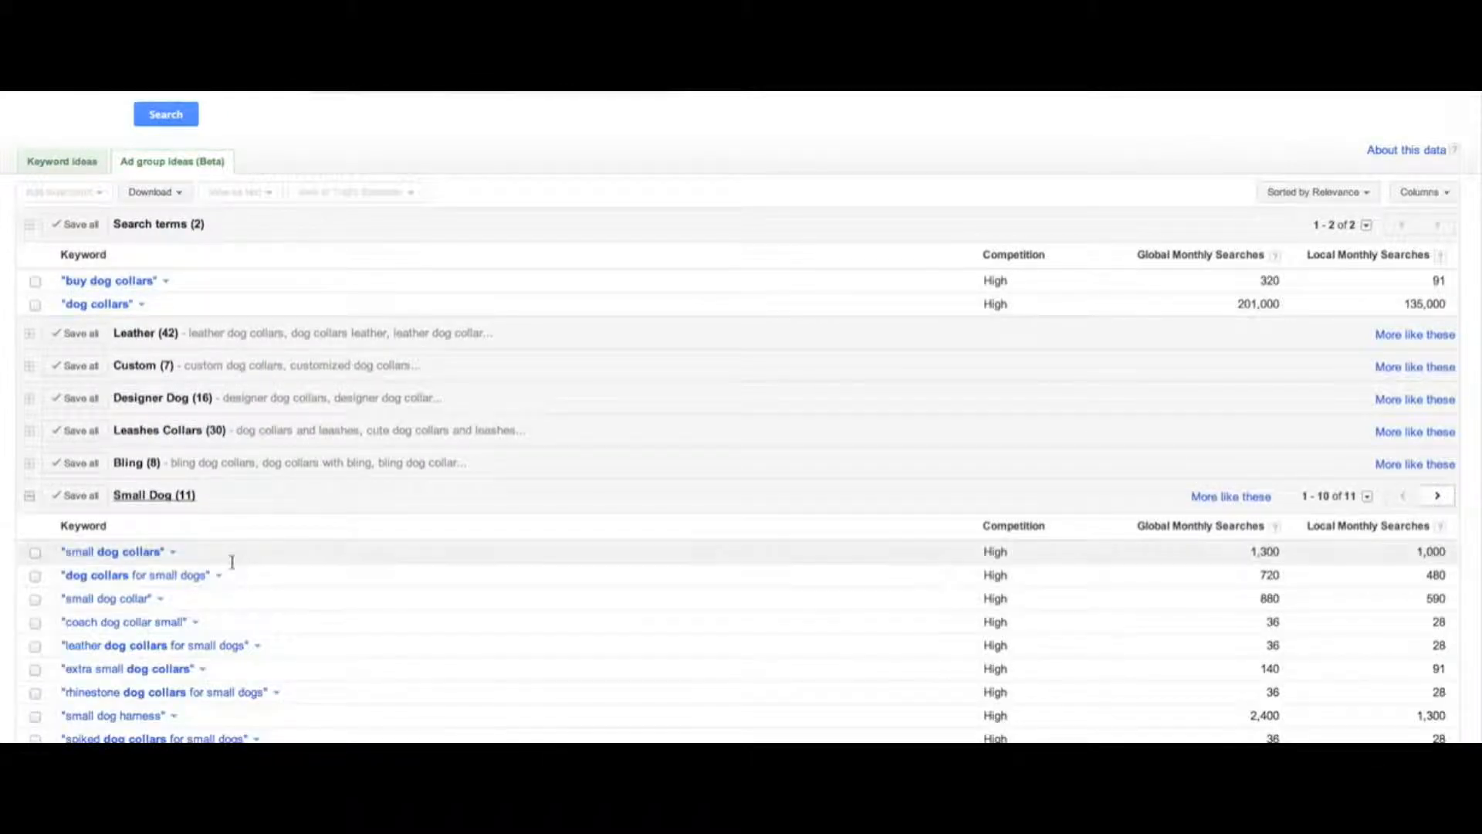
{"action": "left_click_drag", "start_coordinate": [165, 551], "coordinate": [64, 547]}
{"action": "key", "text": "super+Tab"}
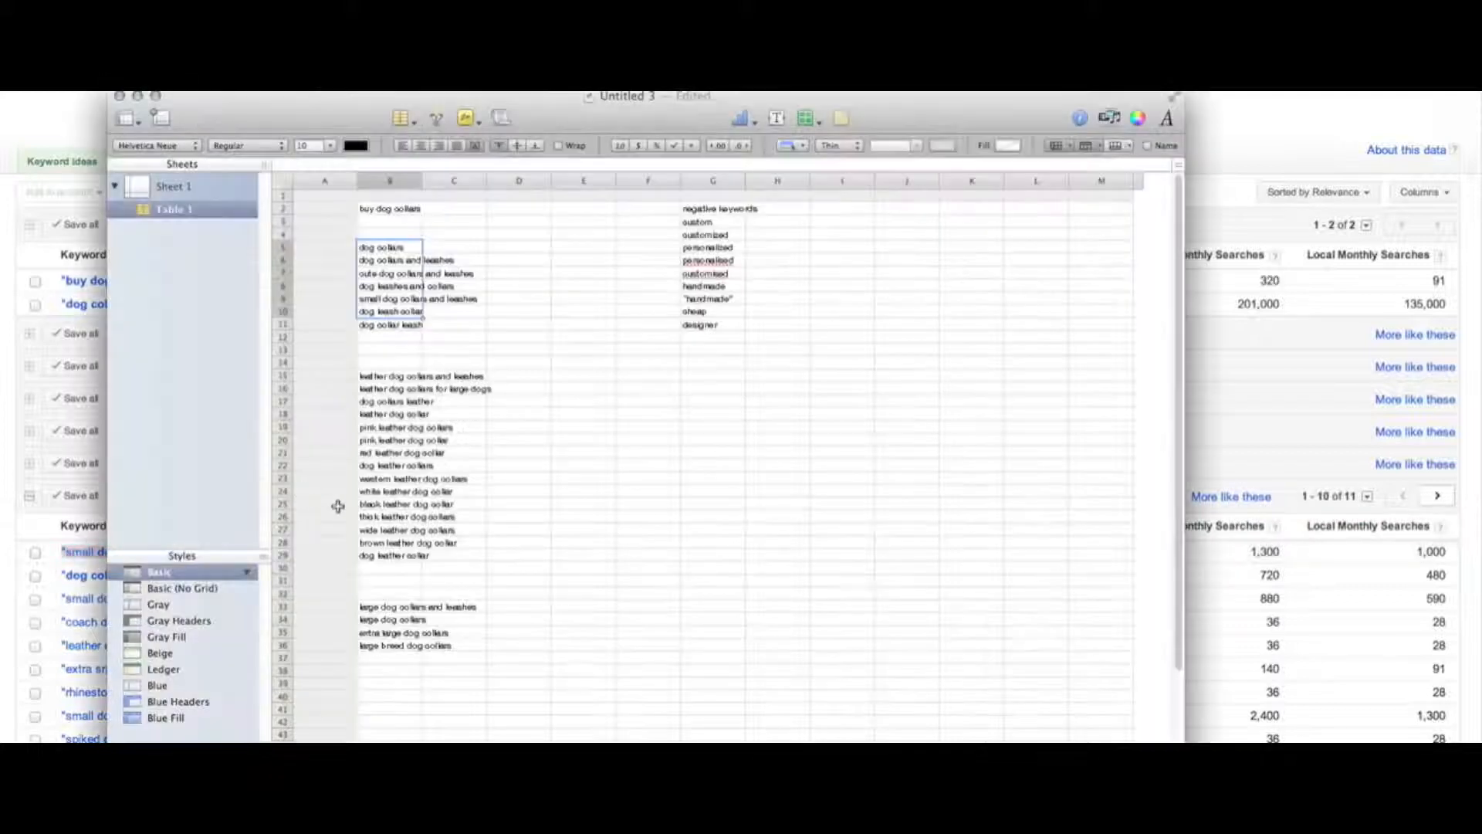
{"action": "left_click", "coordinate": [386, 671]}
{"action": "key", "text": "Down"}
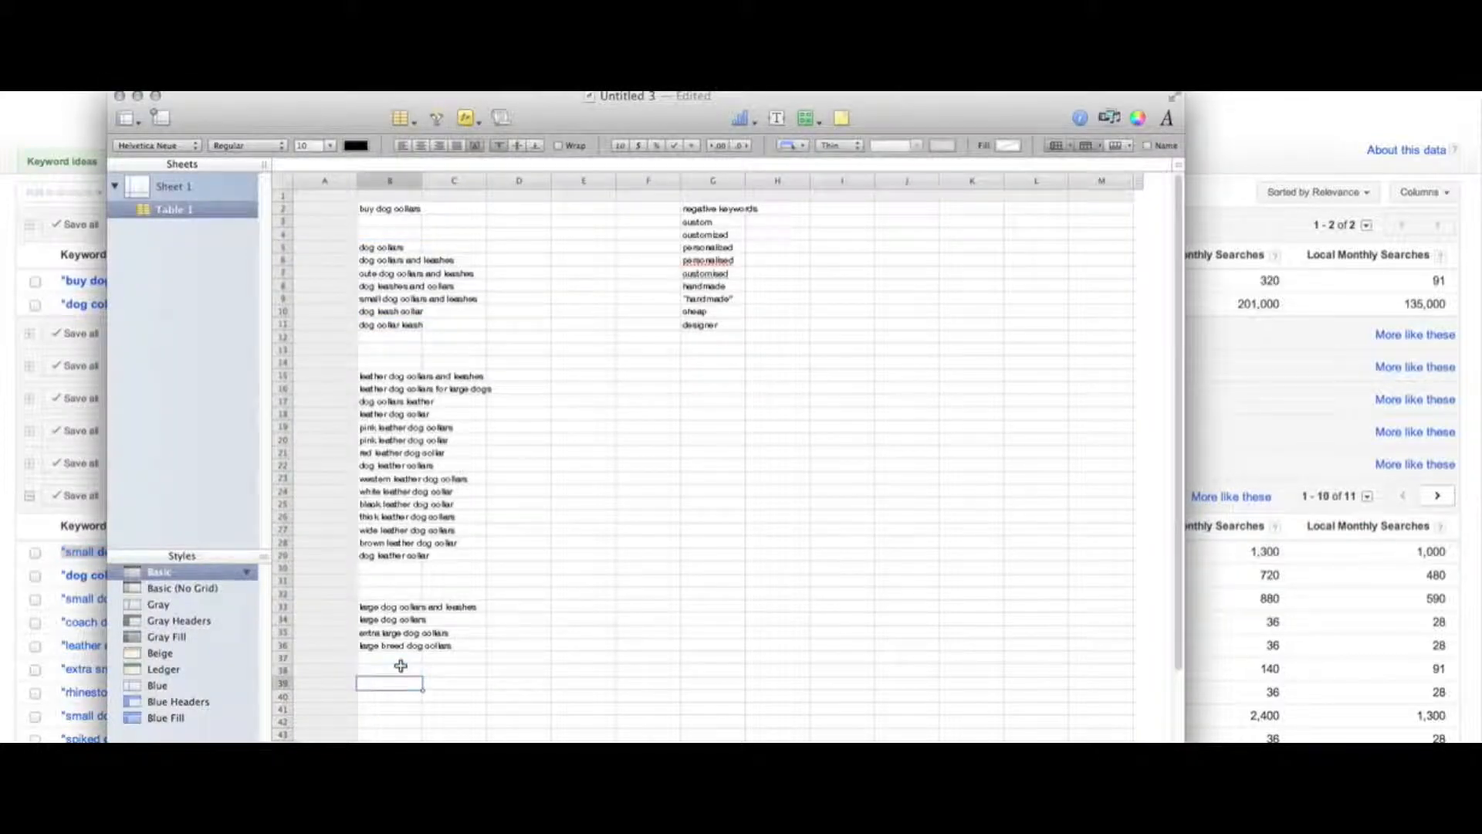
{"action": "type", "text": "\"small dog collars\""}
{"action": "key", "text": "Return"}
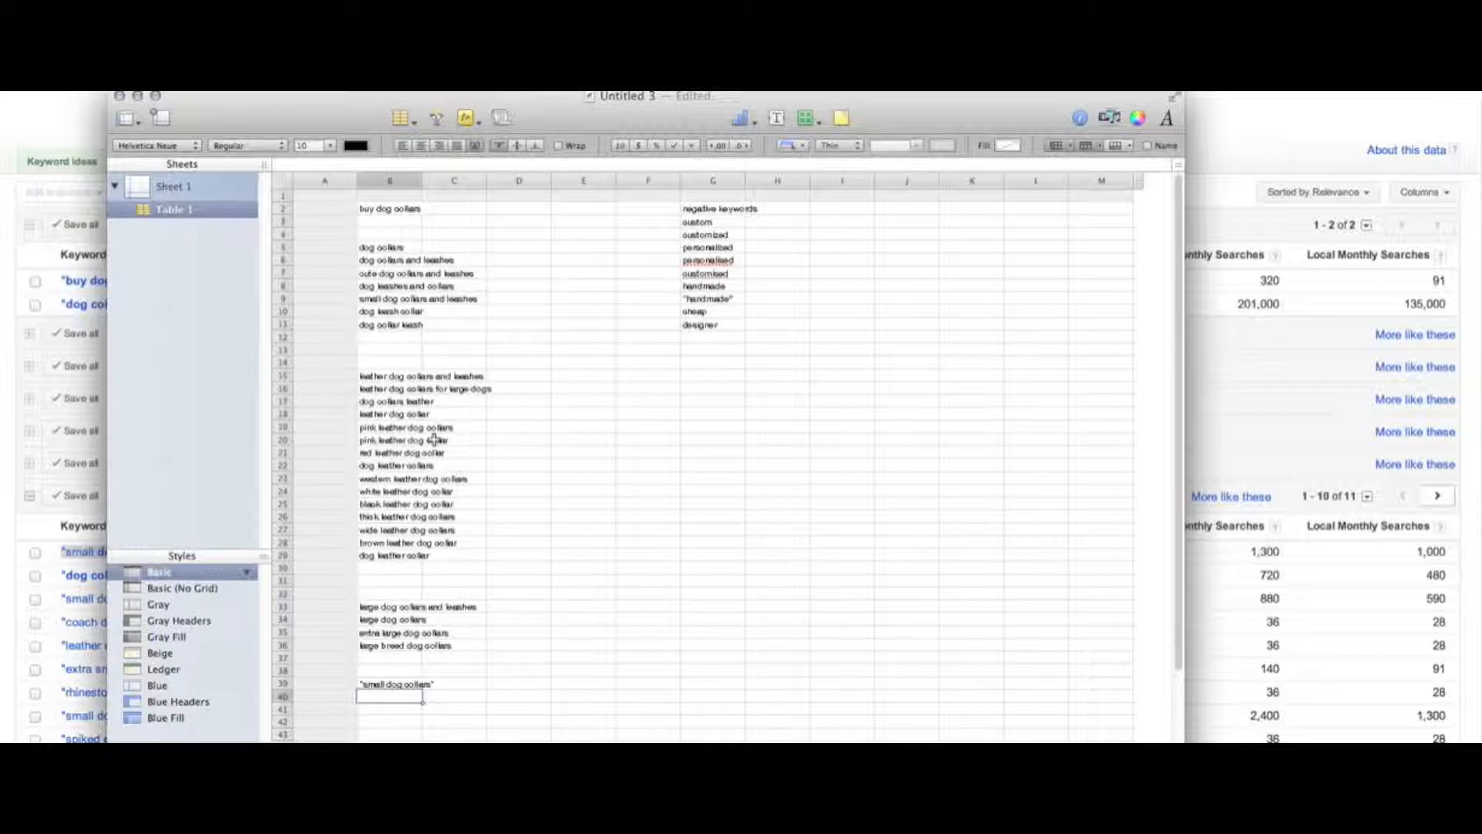
Copy the keyword "dog collars for small dogs" from the keyword tool into cell B40 of the spreadsheet
{"action": "key", "text": "super+Tab"}
{"action": "left_click_drag", "start_coordinate": [224, 577], "coordinate": [58, 572]}
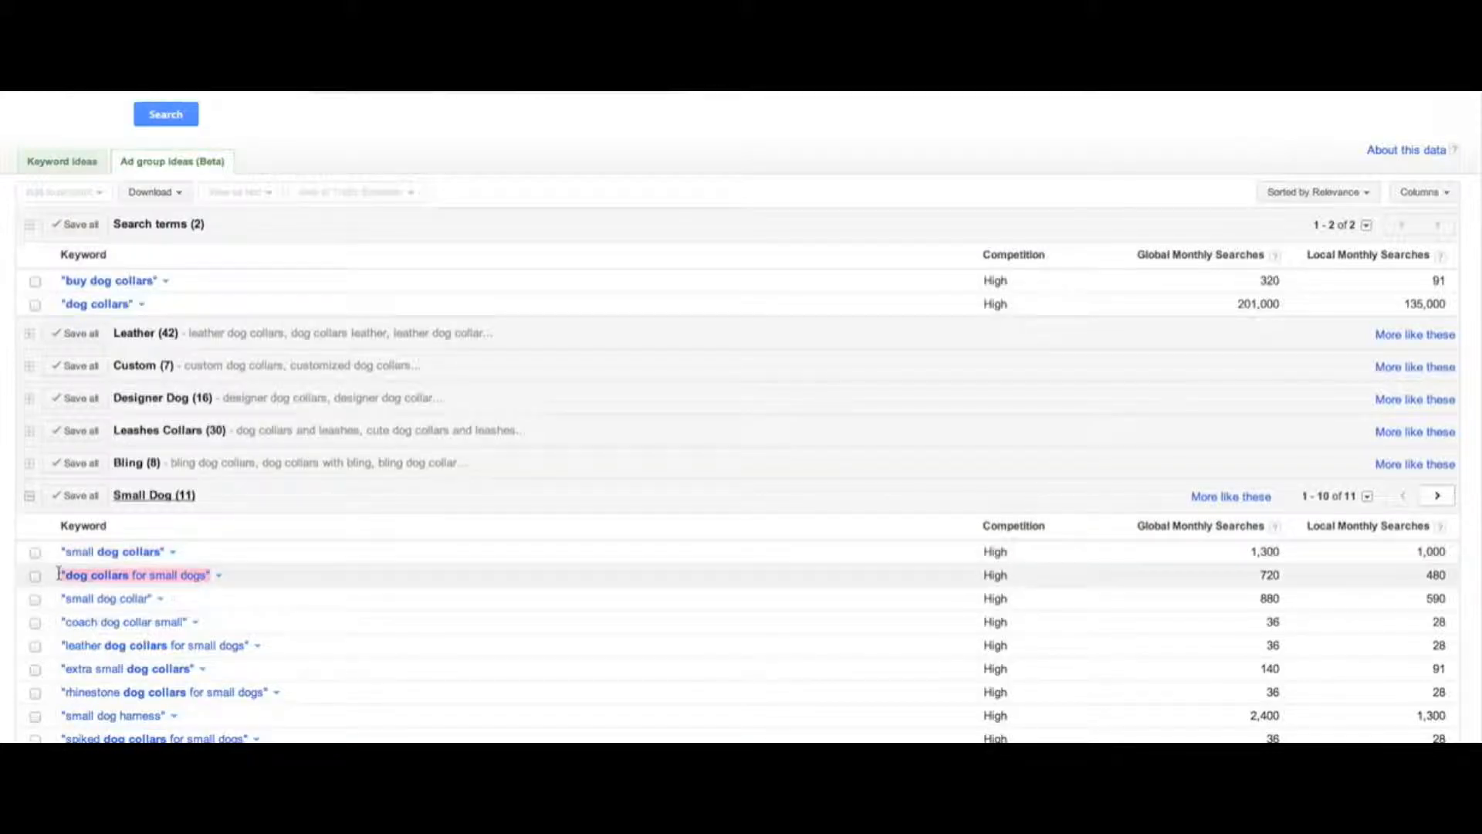
{"action": "key", "text": "super+c"}
{"action": "key", "text": "super+Tab"}
{"action": "key", "text": "super+v"}
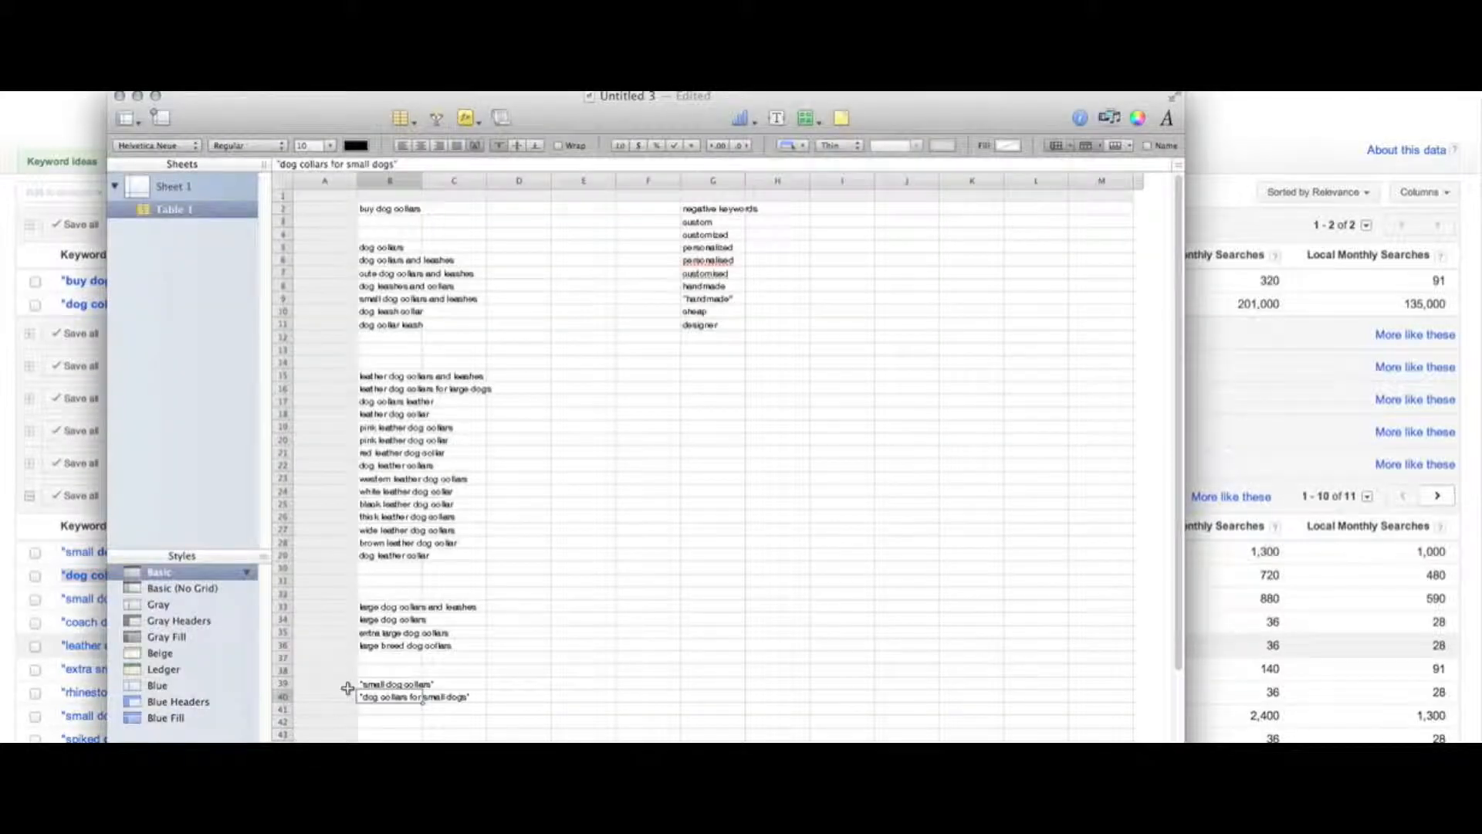
Copy the keyword "small dog collar" from the keyword tool into cell B41 of the spreadsheet
{"action": "key", "text": "super+Tab"}
{"action": "left_click_drag", "start_coordinate": [157, 598], "coordinate": [60, 597]}
{"action": "key", "text": "super+Tab"}
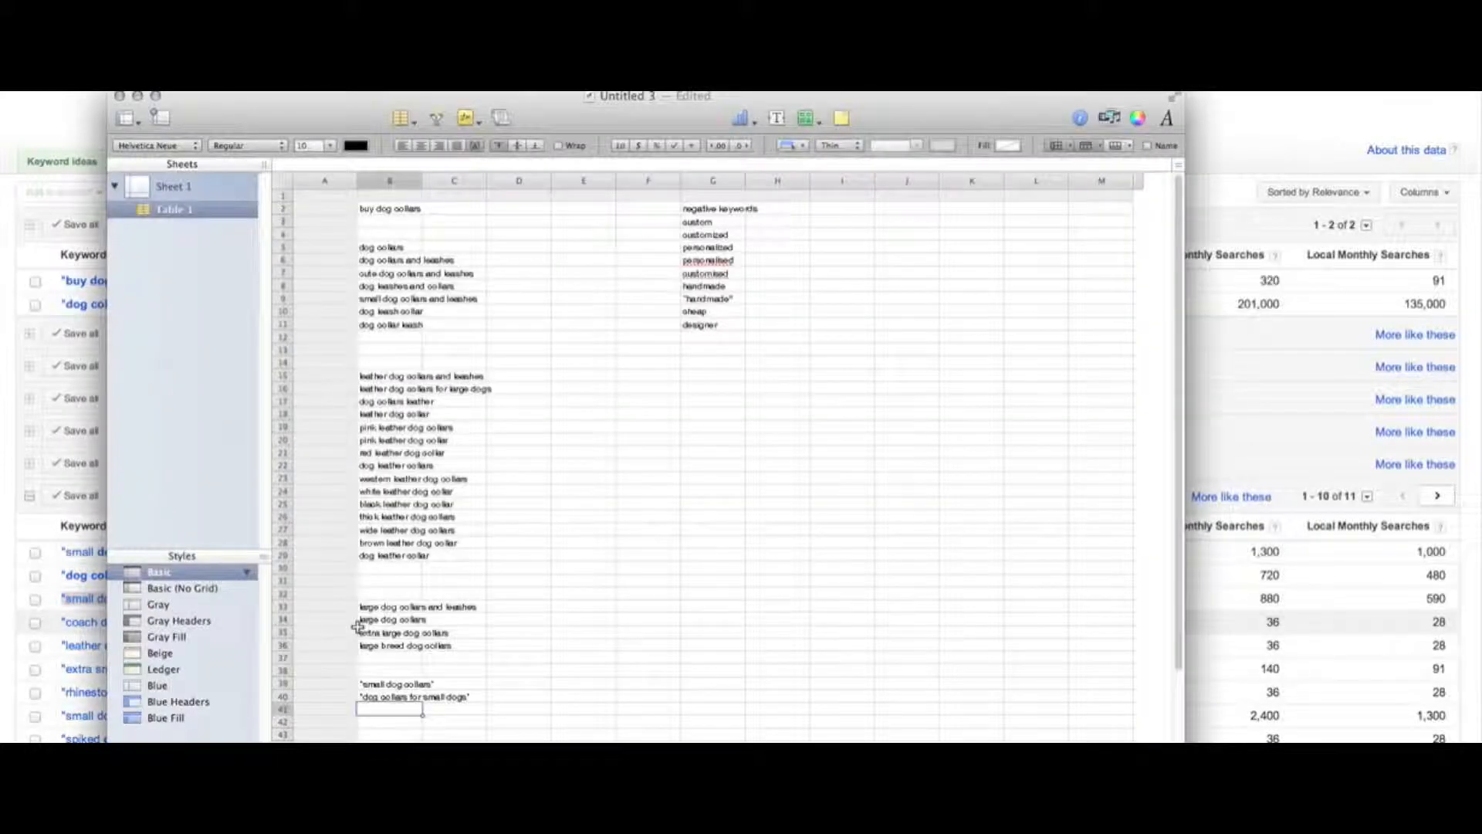
{"action": "key", "text": "super+v"}
Examine the remaining Small Dog keywords in the keyword tool and compare them with the spreadsheet's small dog group
{"action": "key", "text": "super+Tab"}
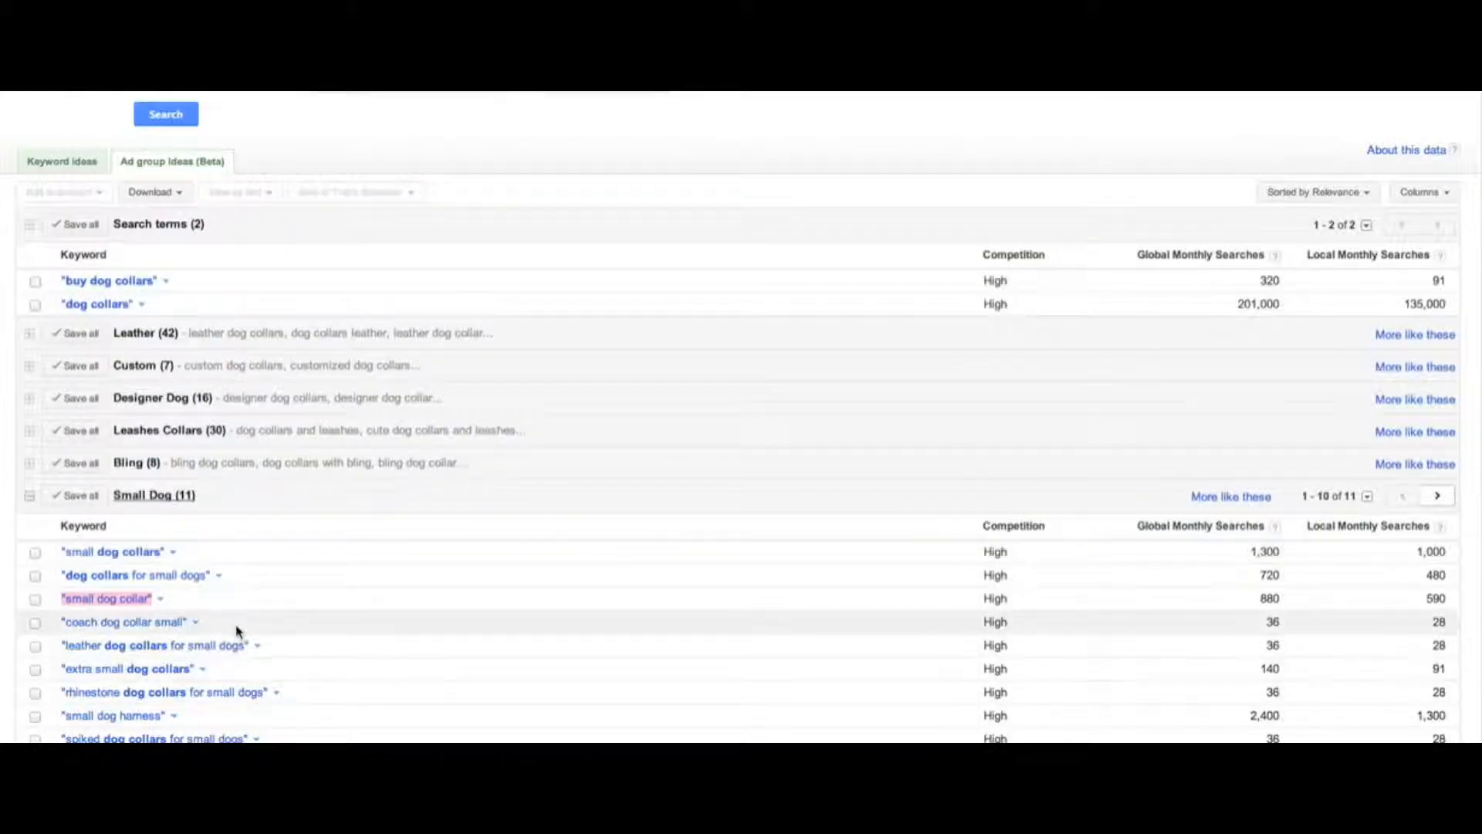
{"action": "left_click_drag", "start_coordinate": [235, 619], "coordinate": [61, 620]}
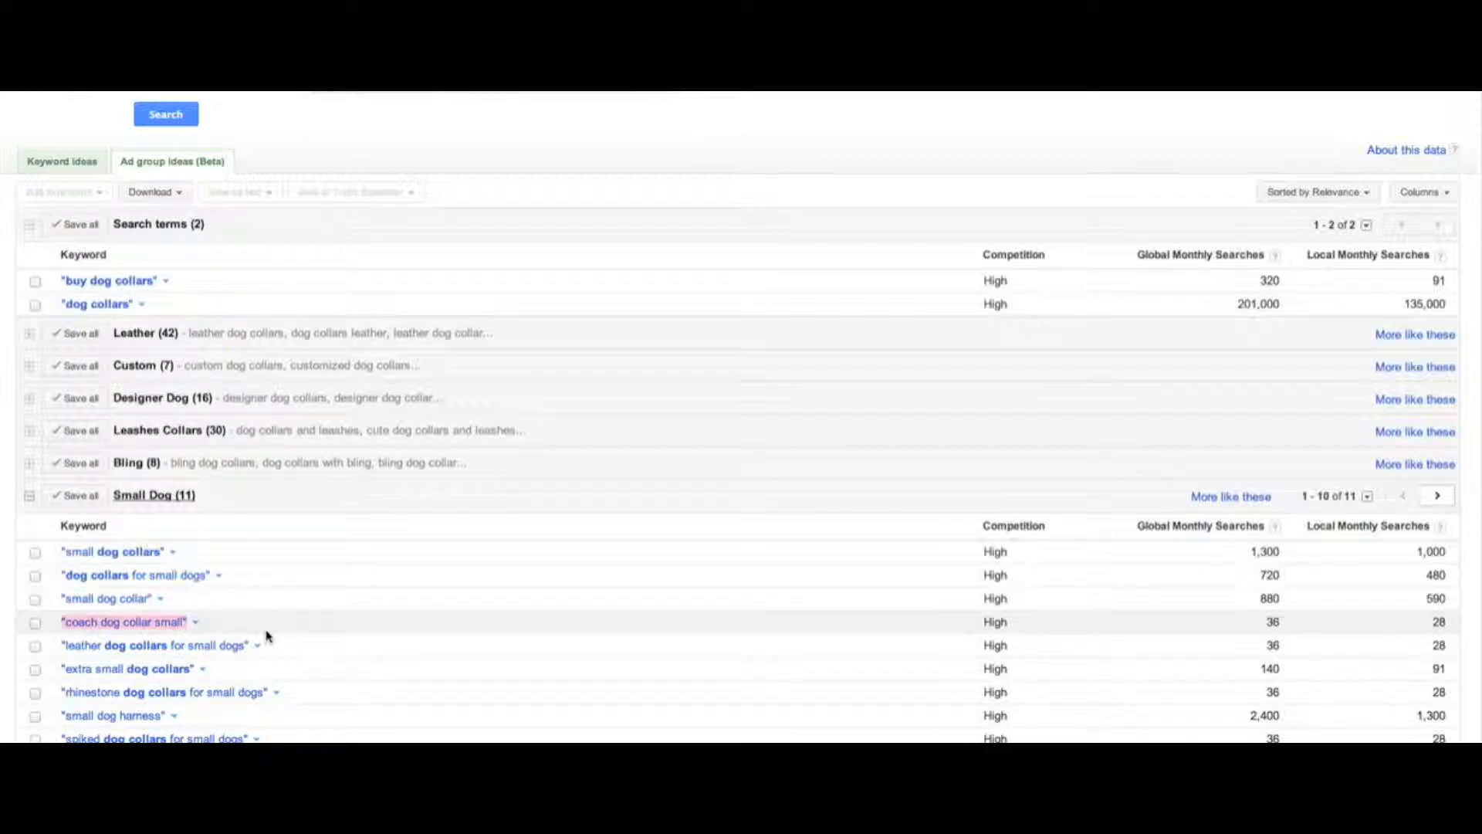
{"action": "left_click", "coordinate": [291, 678]}
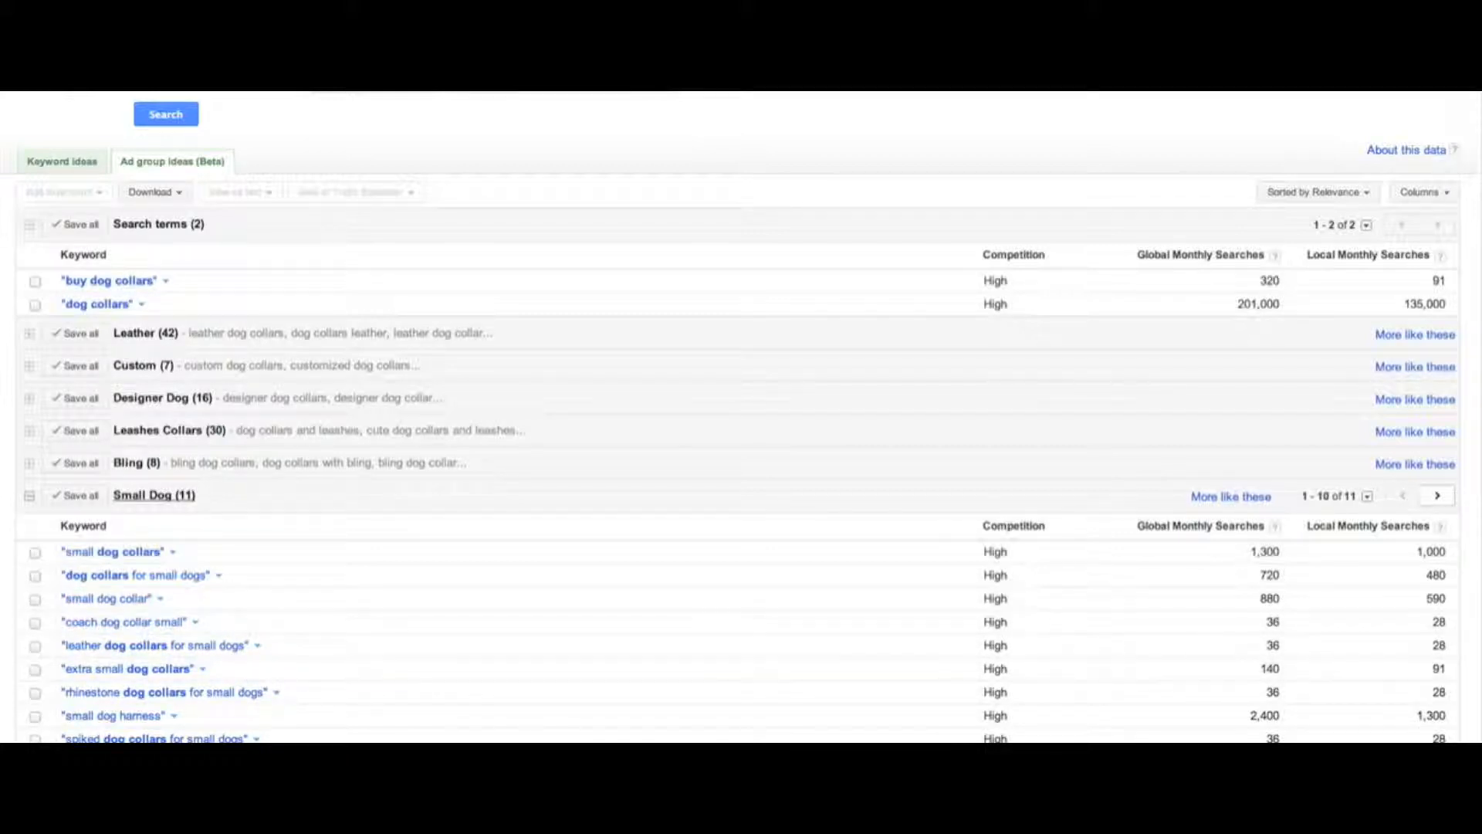
{"action": "scroll", "coordinate": [741, 417], "scroll_direction": "down", "scroll_amount": 5}
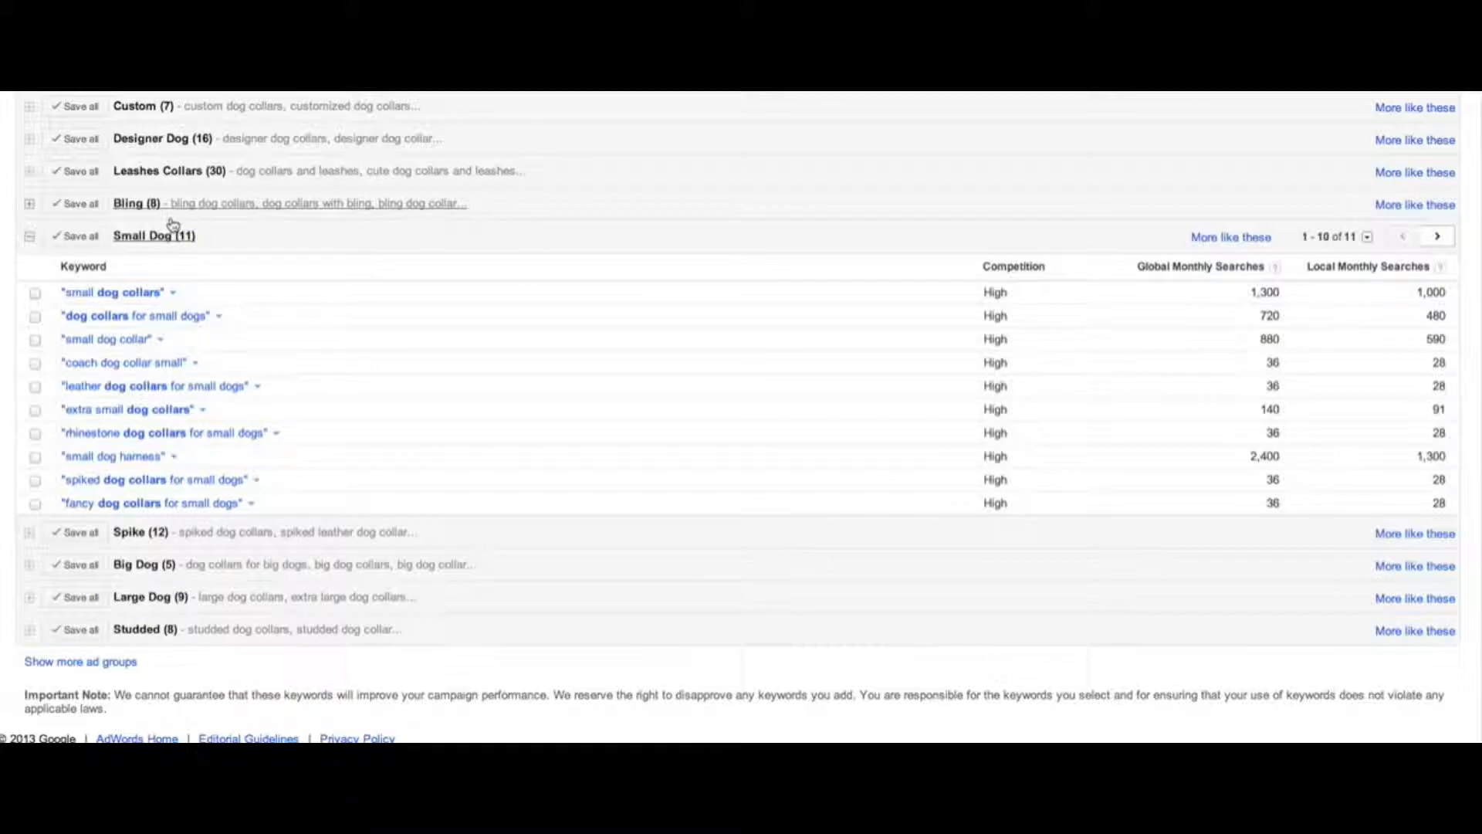
{"action": "key", "text": "super+Tab"}
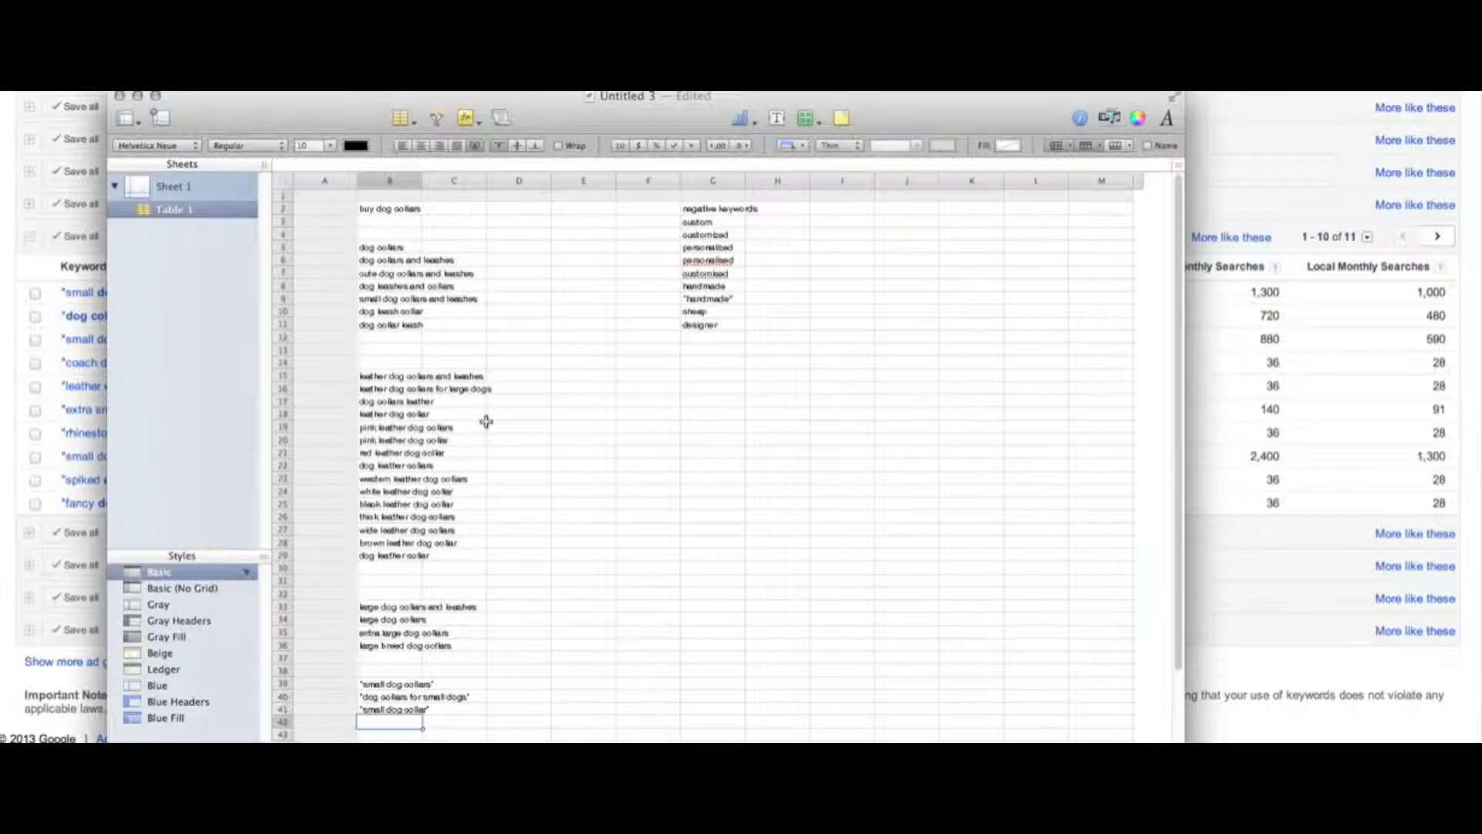
Copy the keyword "fancy dog collars for small dogs" from the keyword tool into cell B42 of the spreadsheet
{"action": "key", "text": "super+Tab"}
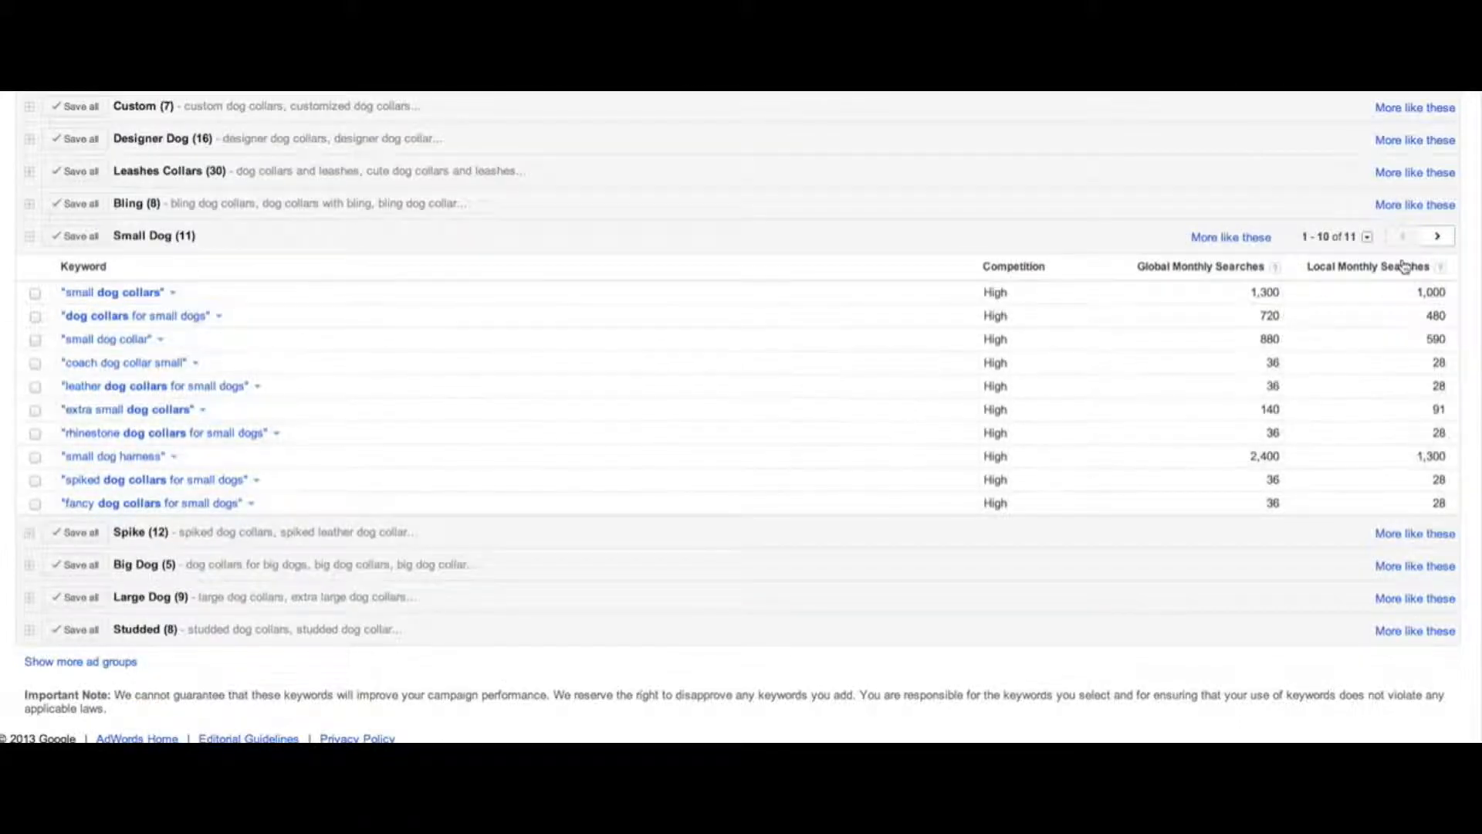
{"action": "left_click_drag", "start_coordinate": [244, 502], "coordinate": [66, 503]}
{"action": "key", "text": "super+c"}
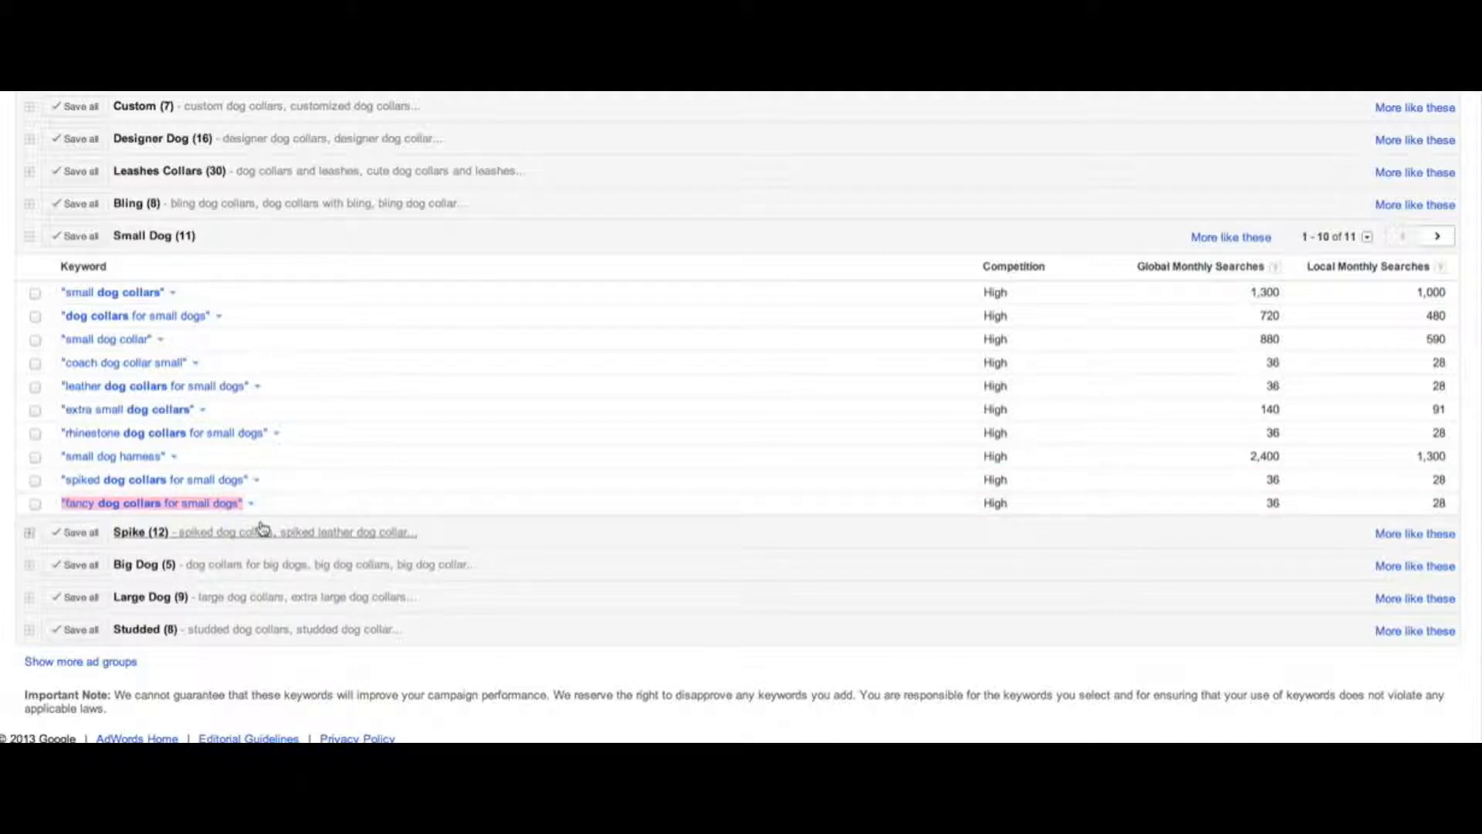
{"action": "key", "text": "super+Tab"}
{"action": "key", "text": "super+v"}
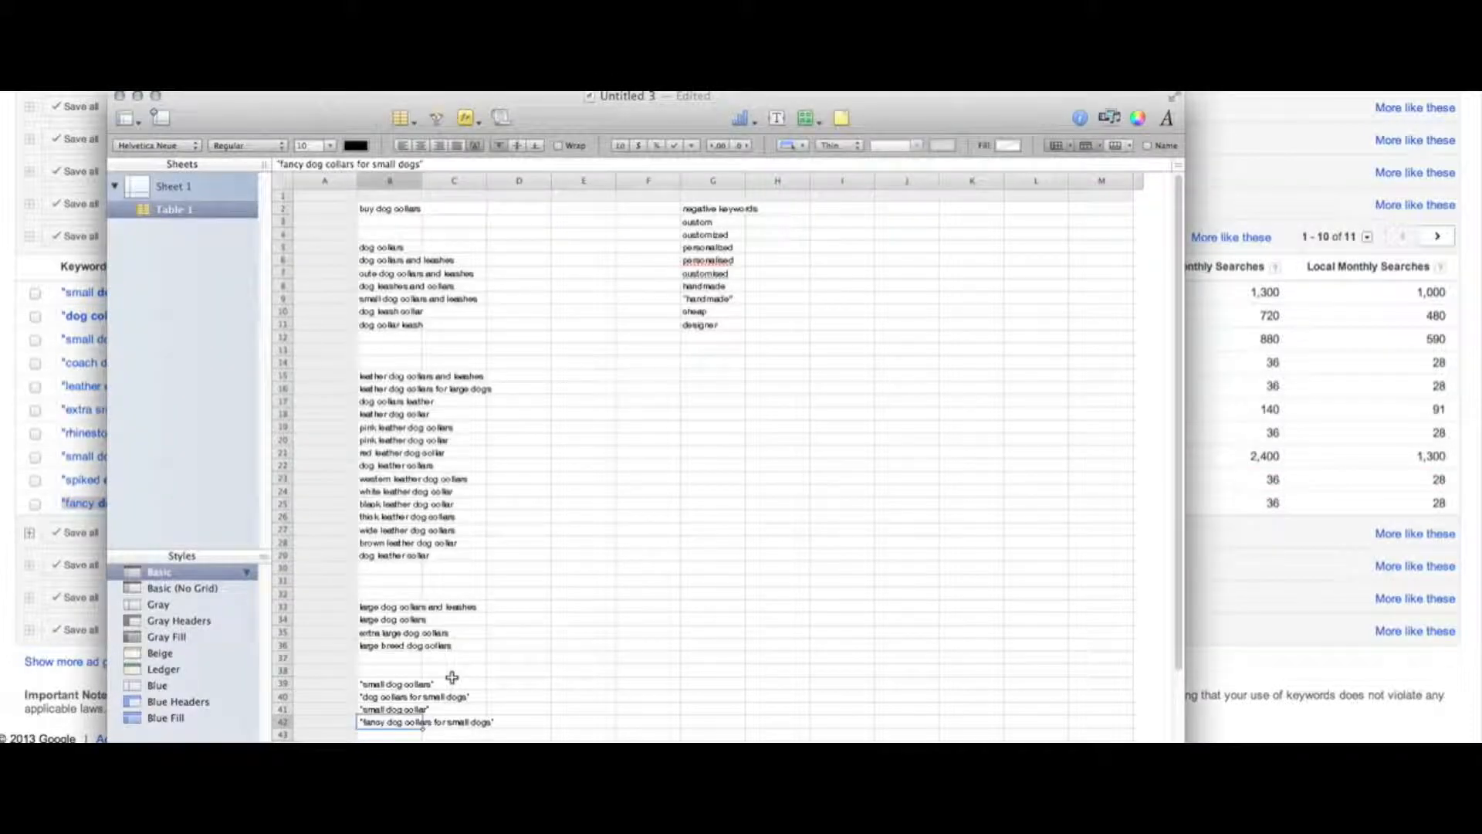
Switch back to the Google keyword tool and expand the Studded ad group to show its keywords
{"action": "left_click_drag", "start_coordinate": [598, 674], "coordinate": [595, 737]}
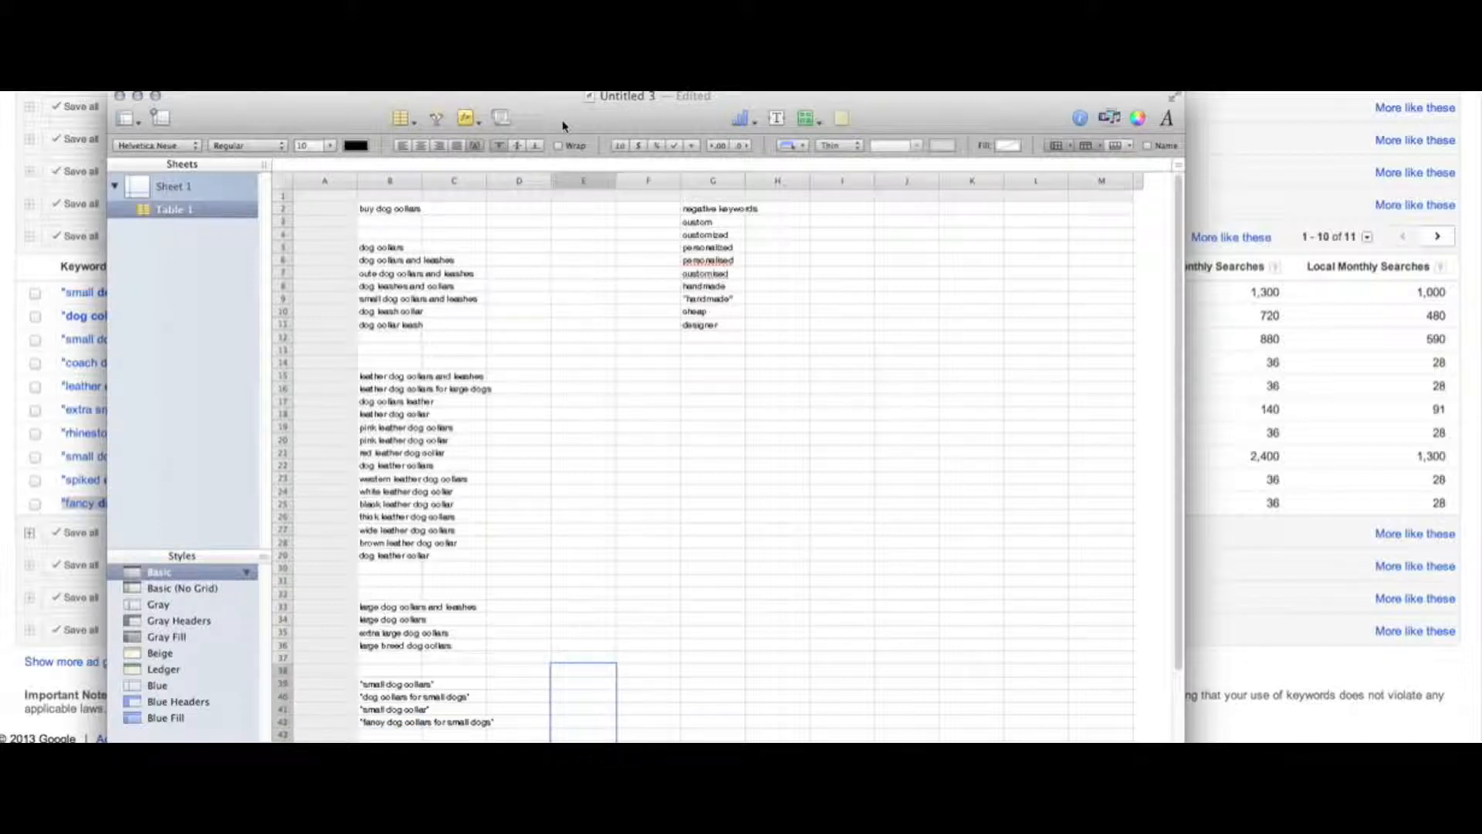
{"action": "left_click_drag", "start_coordinate": [562, 125], "coordinate": [557, 0]}
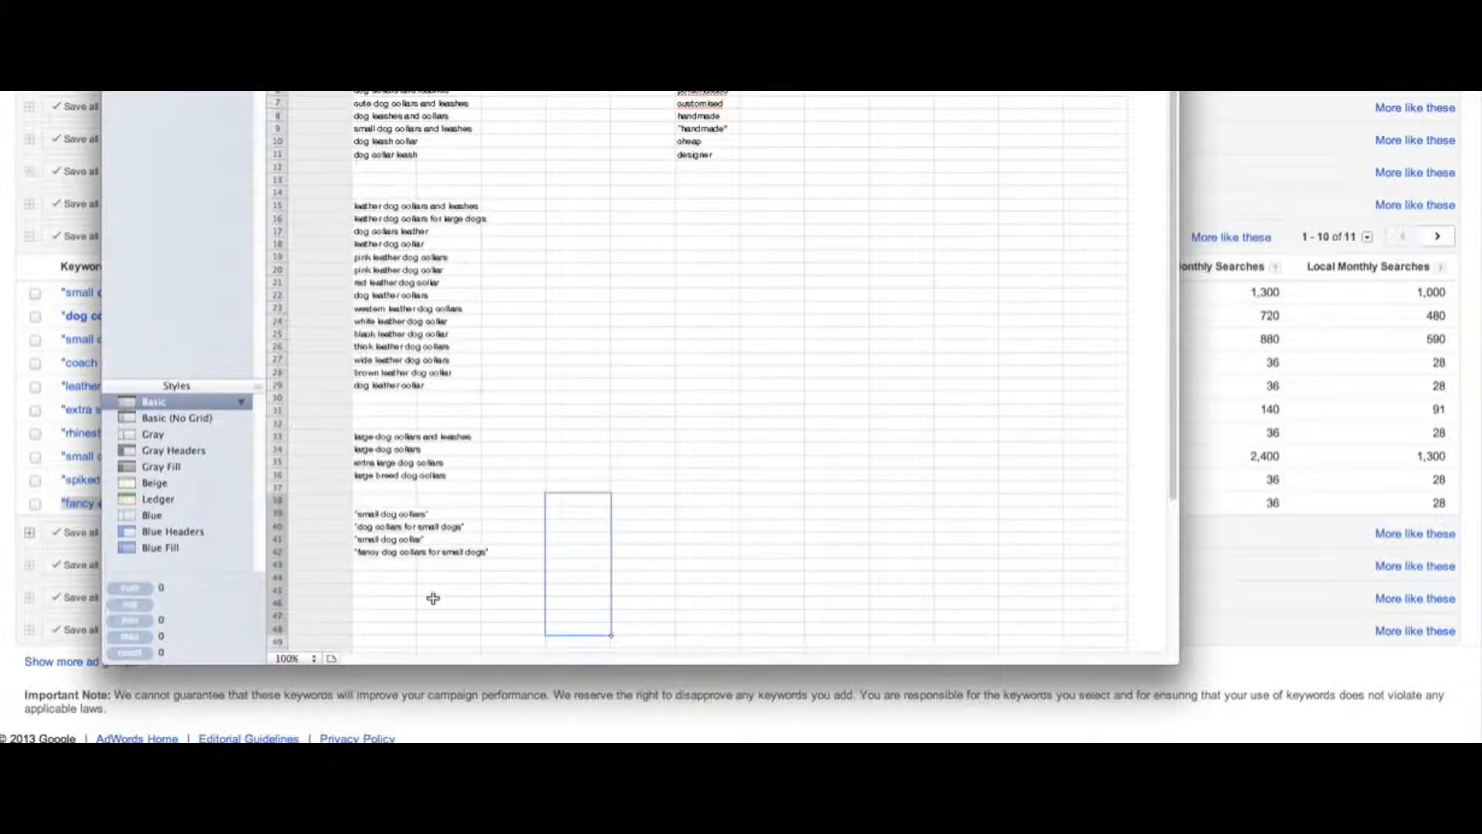
{"action": "key", "text": "super+Tab"}
{"action": "key", "text": "super+Tab"}
{"action": "key", "text": "super+Tab"}
{"action": "left_click", "coordinate": [480, 628]}
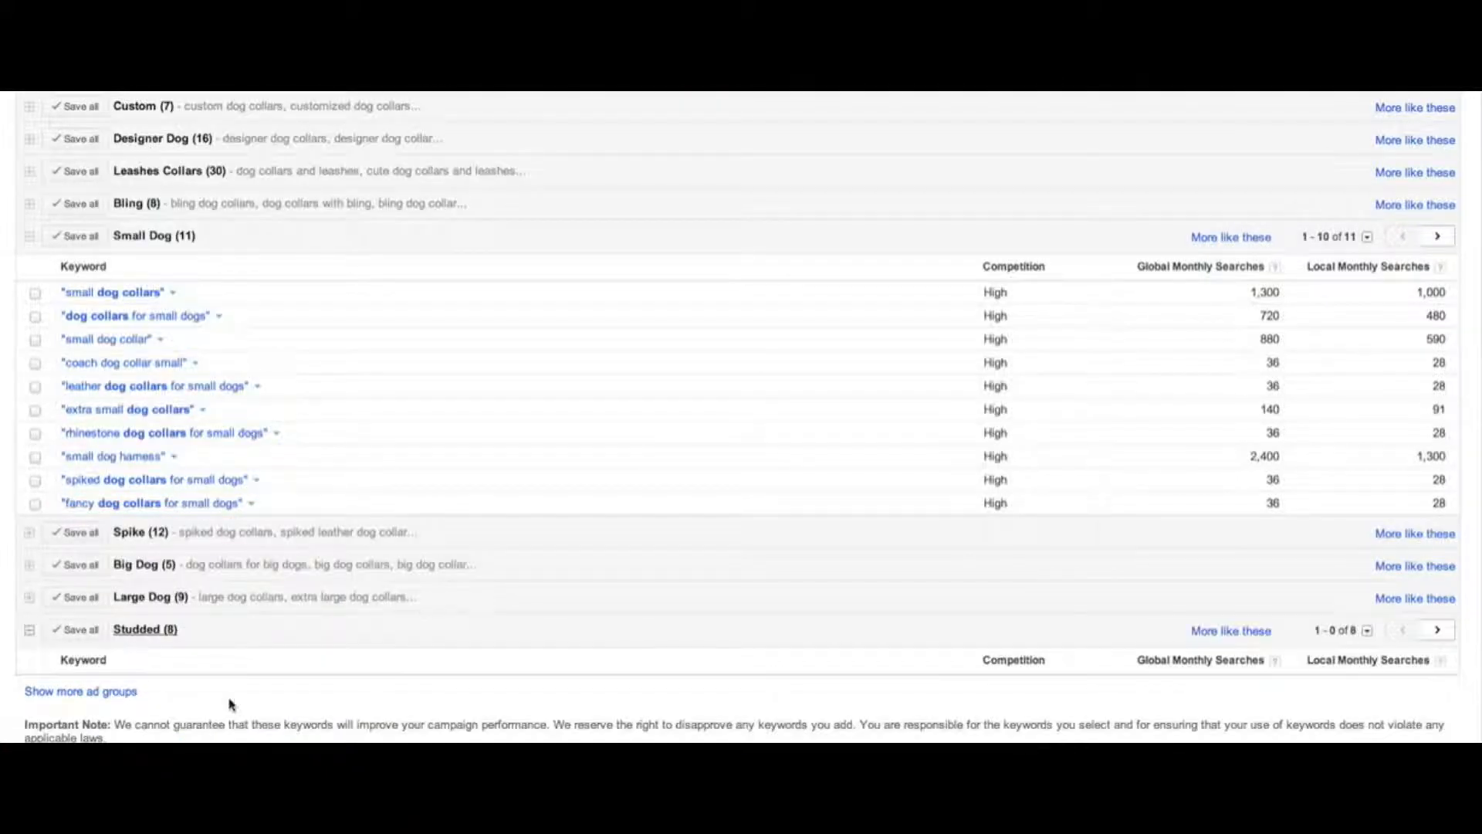
{"action": "scroll", "coordinate": [1455, 610], "scroll_direction": "down", "scroll_amount": 3}
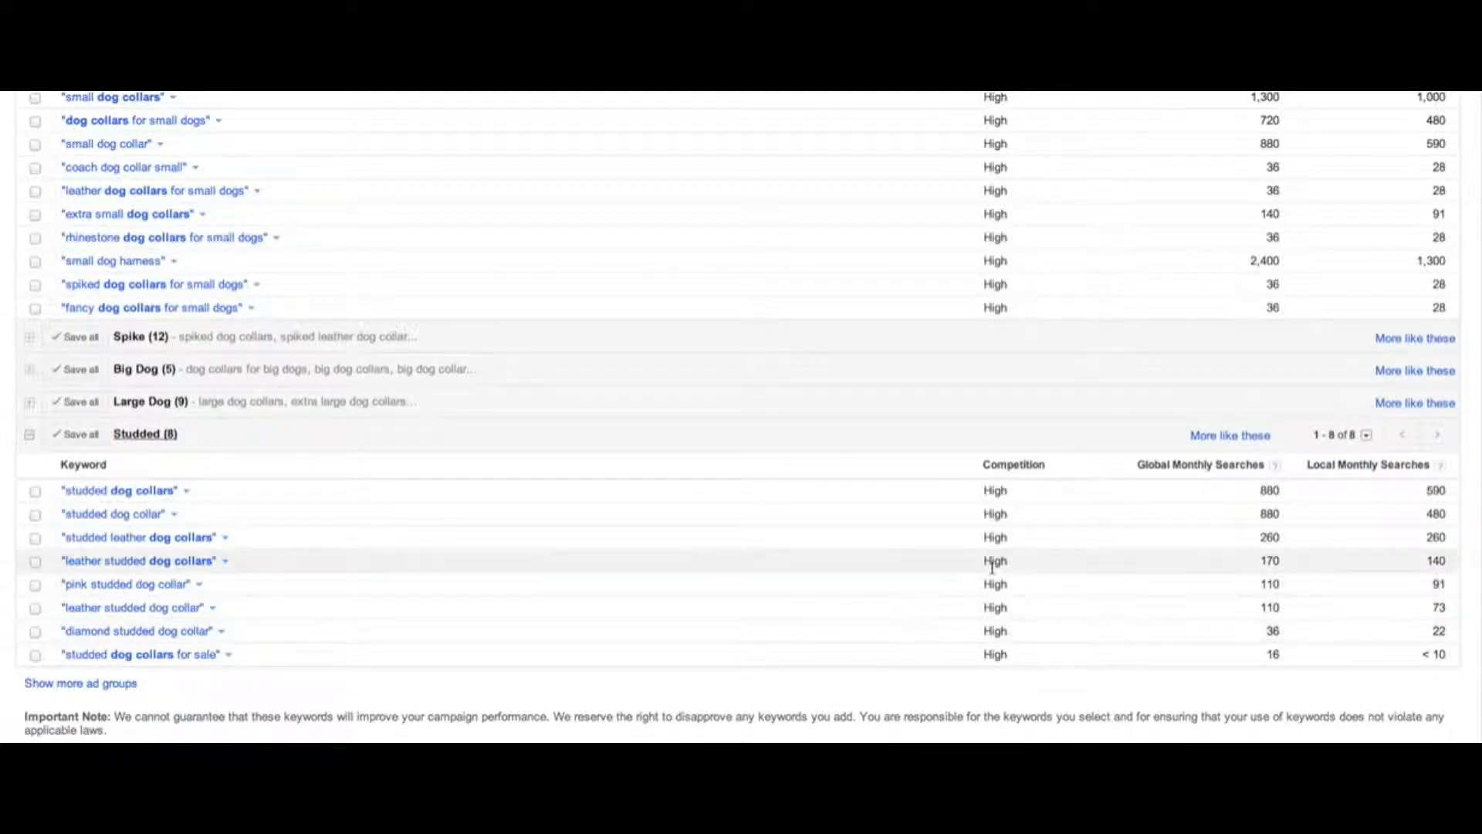
Copy the keyword "studded dog collars" from the keyword tool into cell B44 of the spreadsheet
{"action": "left_click_drag", "start_coordinate": [55, 490], "coordinate": [189, 488]}
{"action": "key", "text": "super+c"}
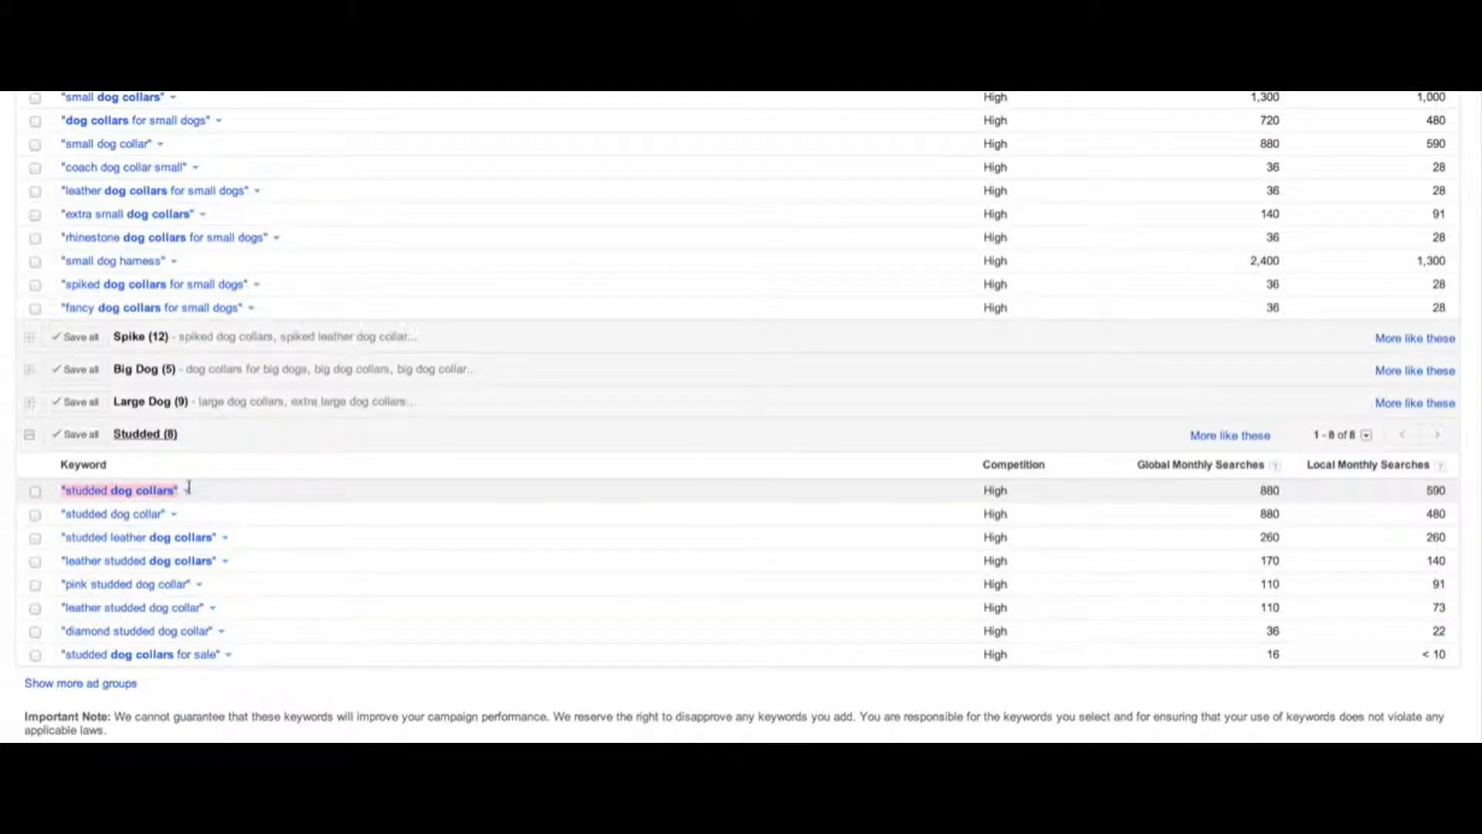
{"action": "key", "text": "super+Tab"}
{"action": "left_click", "coordinate": [383, 577]}
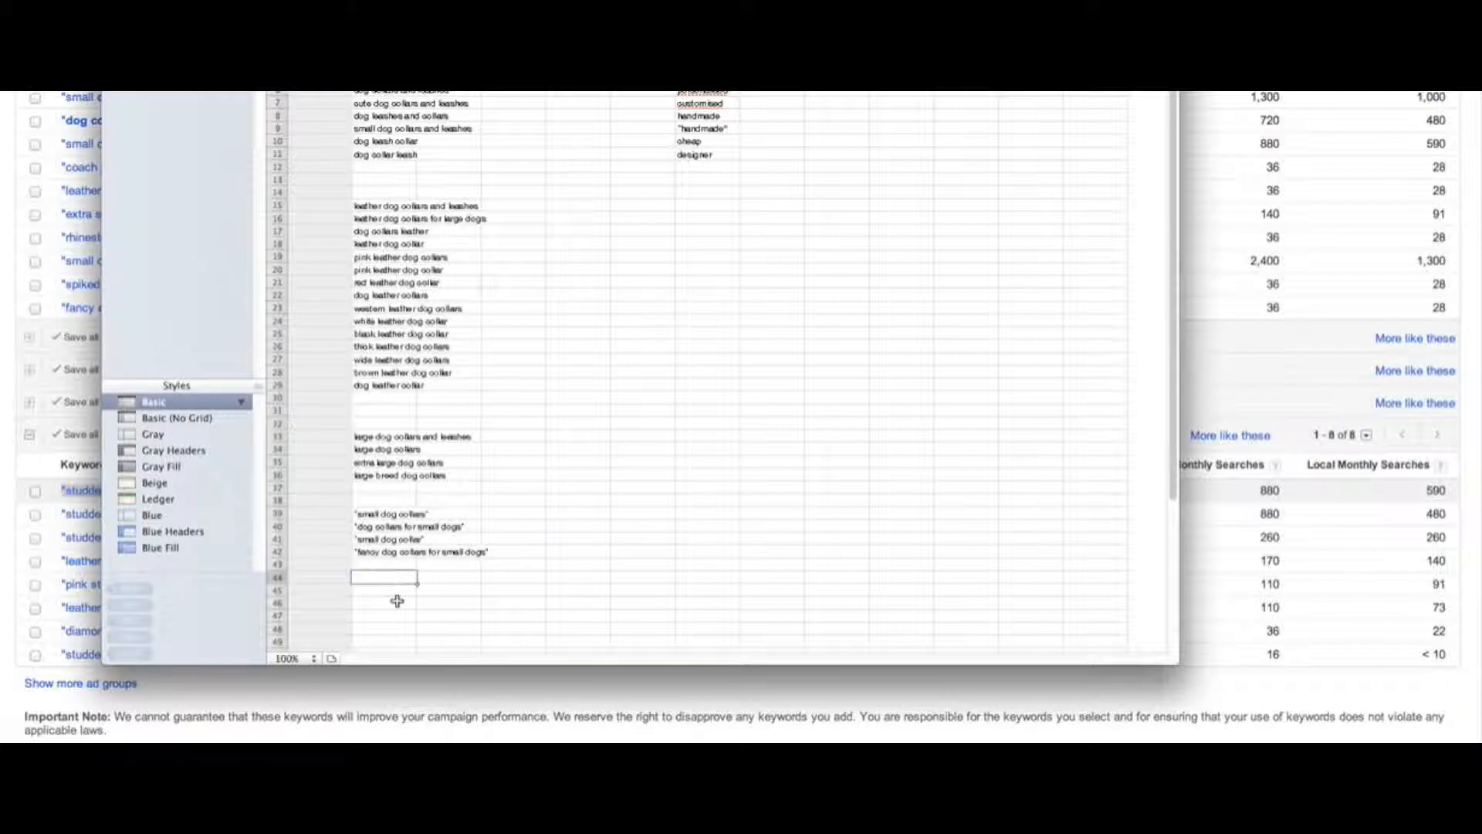
{"action": "key", "text": "super+v"}
{"action": "key", "text": "super+Tab"}
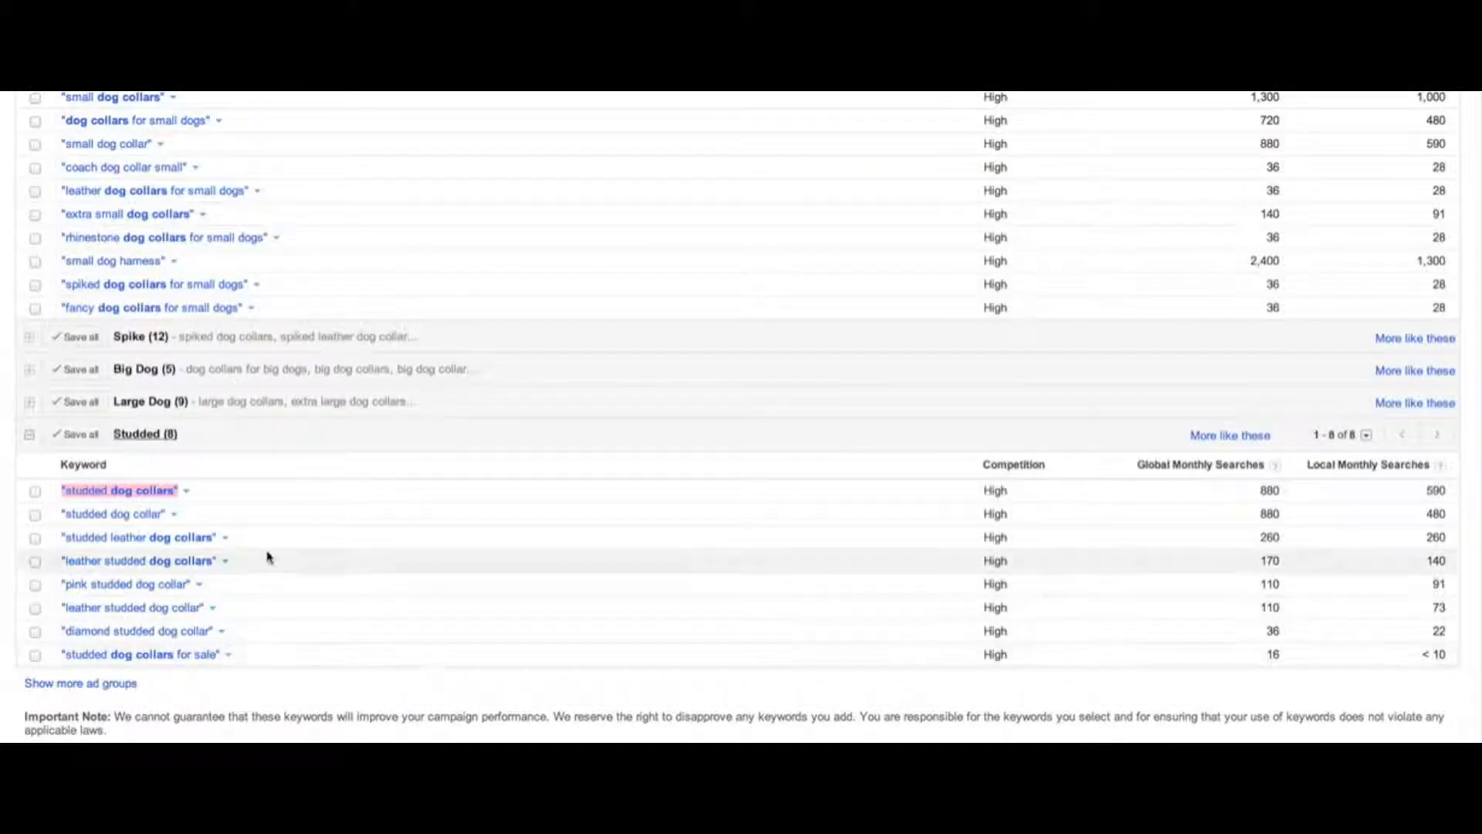
Copy the keyword "studded dog collar" from the keyword tool into cell B45 of the spreadsheet
{"action": "left_click_drag", "start_coordinate": [201, 515], "coordinate": [62, 514]}
{"action": "key", "text": "super+c"}
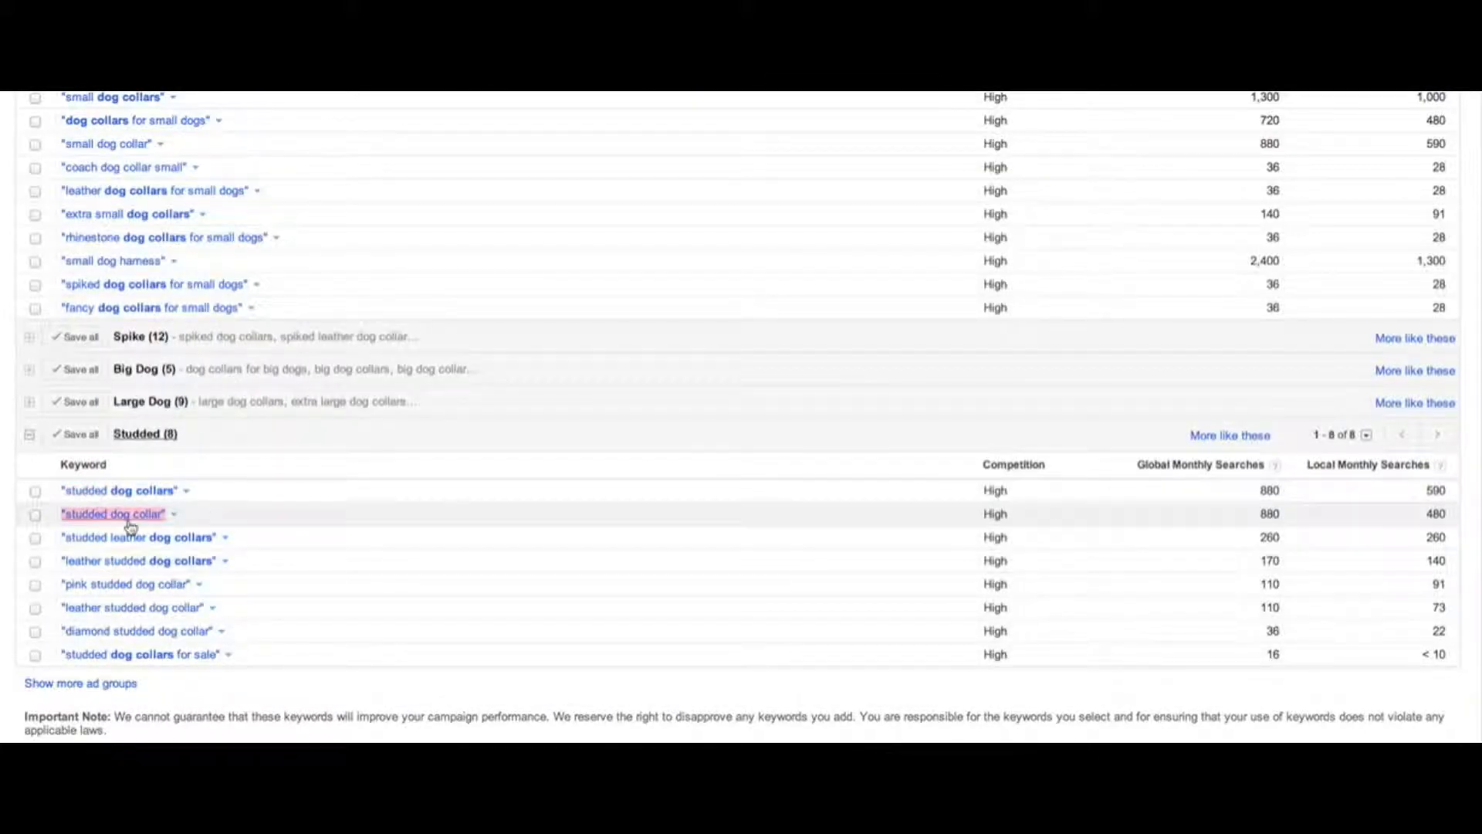
{"action": "key", "text": "super+Tab"}
{"action": "left_click", "coordinate": [359, 591]}
{"action": "key", "text": "super+v"}
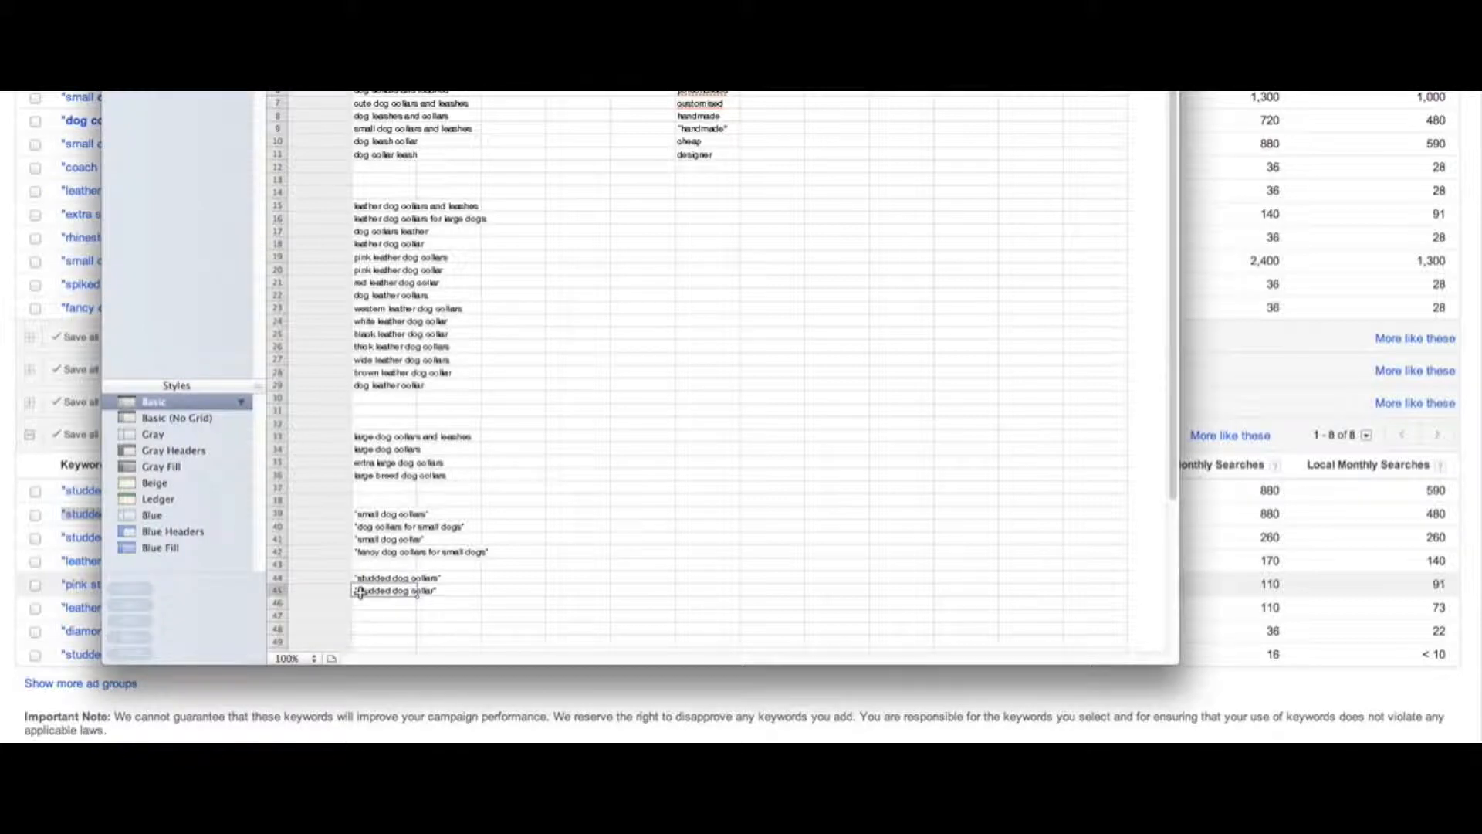
{"action": "key", "text": "super+Tab"}
{"action": "left_click_drag", "start_coordinate": [218, 537], "coordinate": [65, 535]}
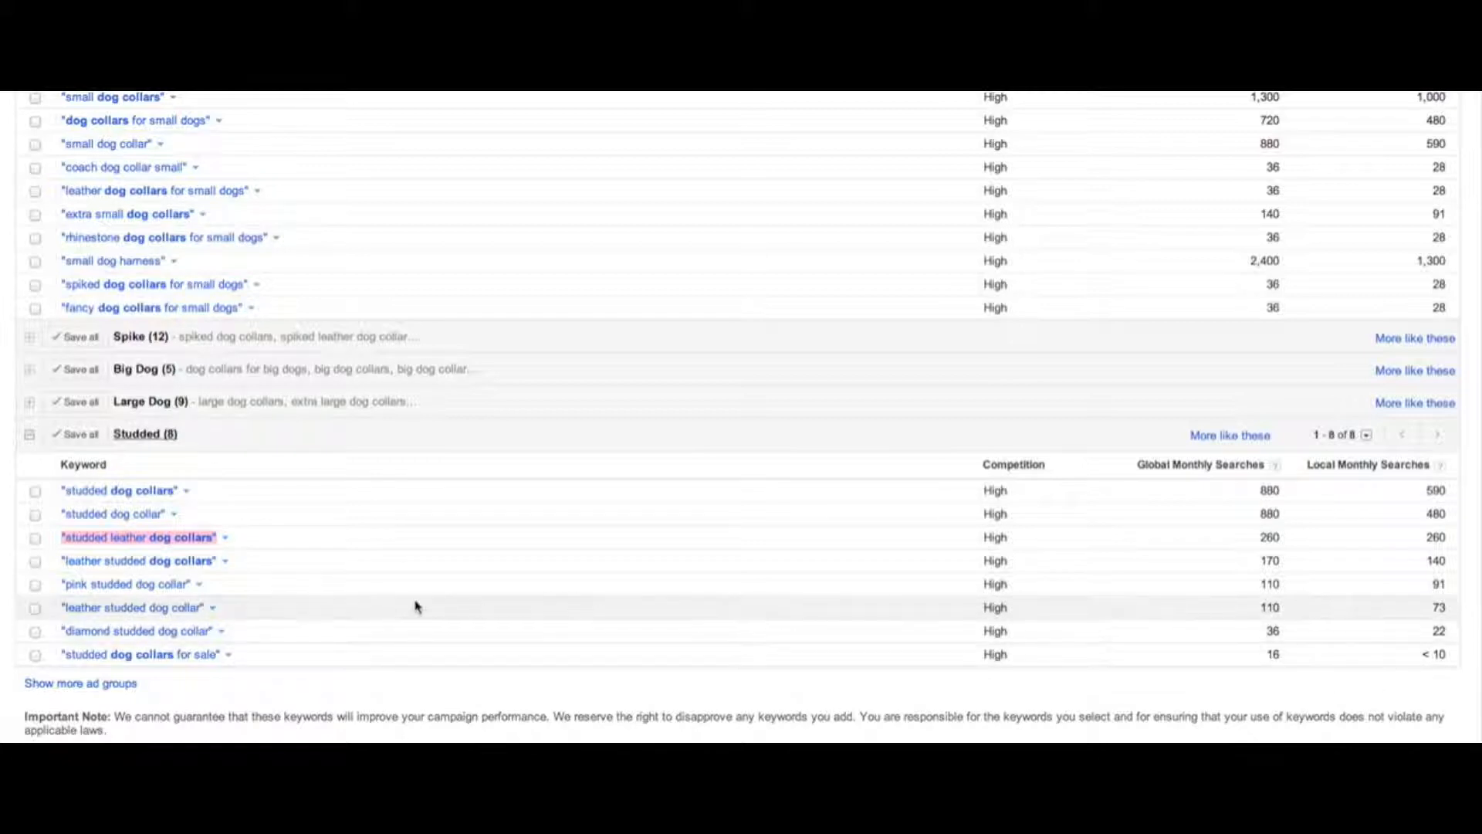
{"action": "left_click_drag", "start_coordinate": [246, 564], "coordinate": [55, 571]}
{"action": "left_click", "coordinate": [58, 569]}
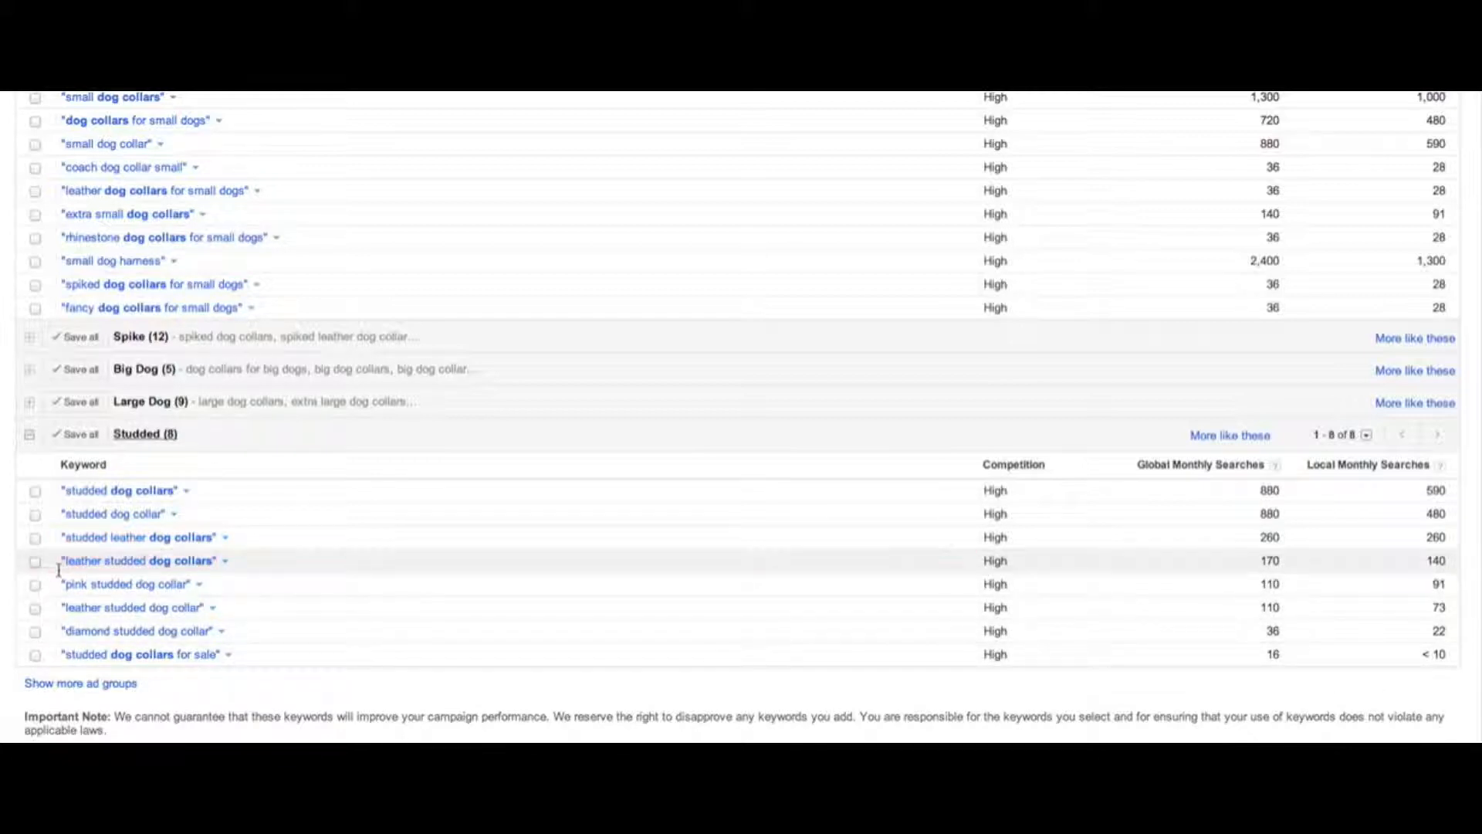
{"action": "triple_click", "coordinate": [62, 557]}
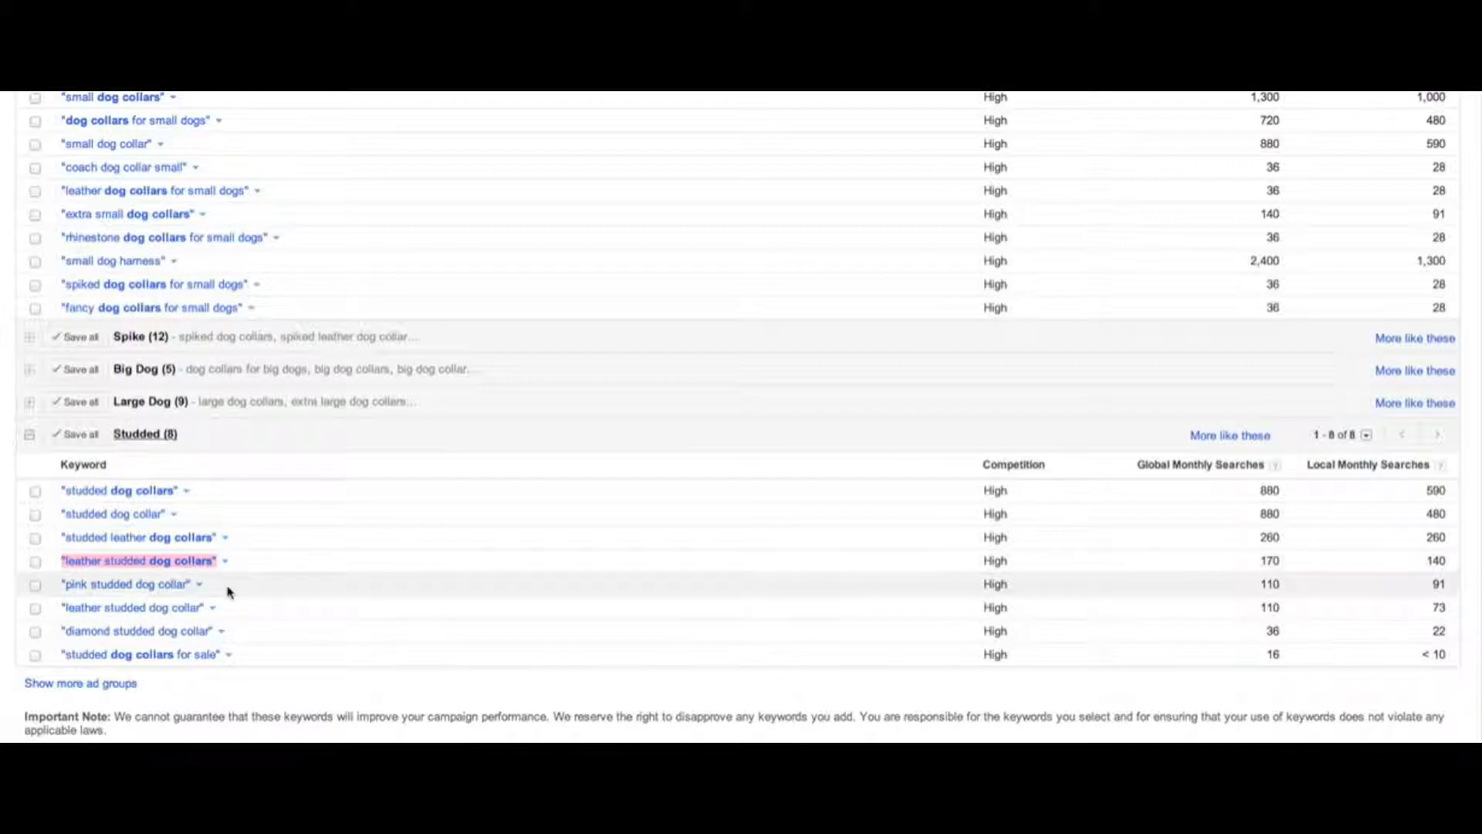
Copy the keyword "pink studded dog collar" from the keyword tool into cell B46 of the spreadsheet
{"action": "left_click_drag", "start_coordinate": [255, 599], "coordinate": [77, 599]}
{"action": "left_click", "coordinate": [59, 591]}
{"action": "triple_click", "coordinate": [62, 586]}
{"action": "key", "text": "super+c"}
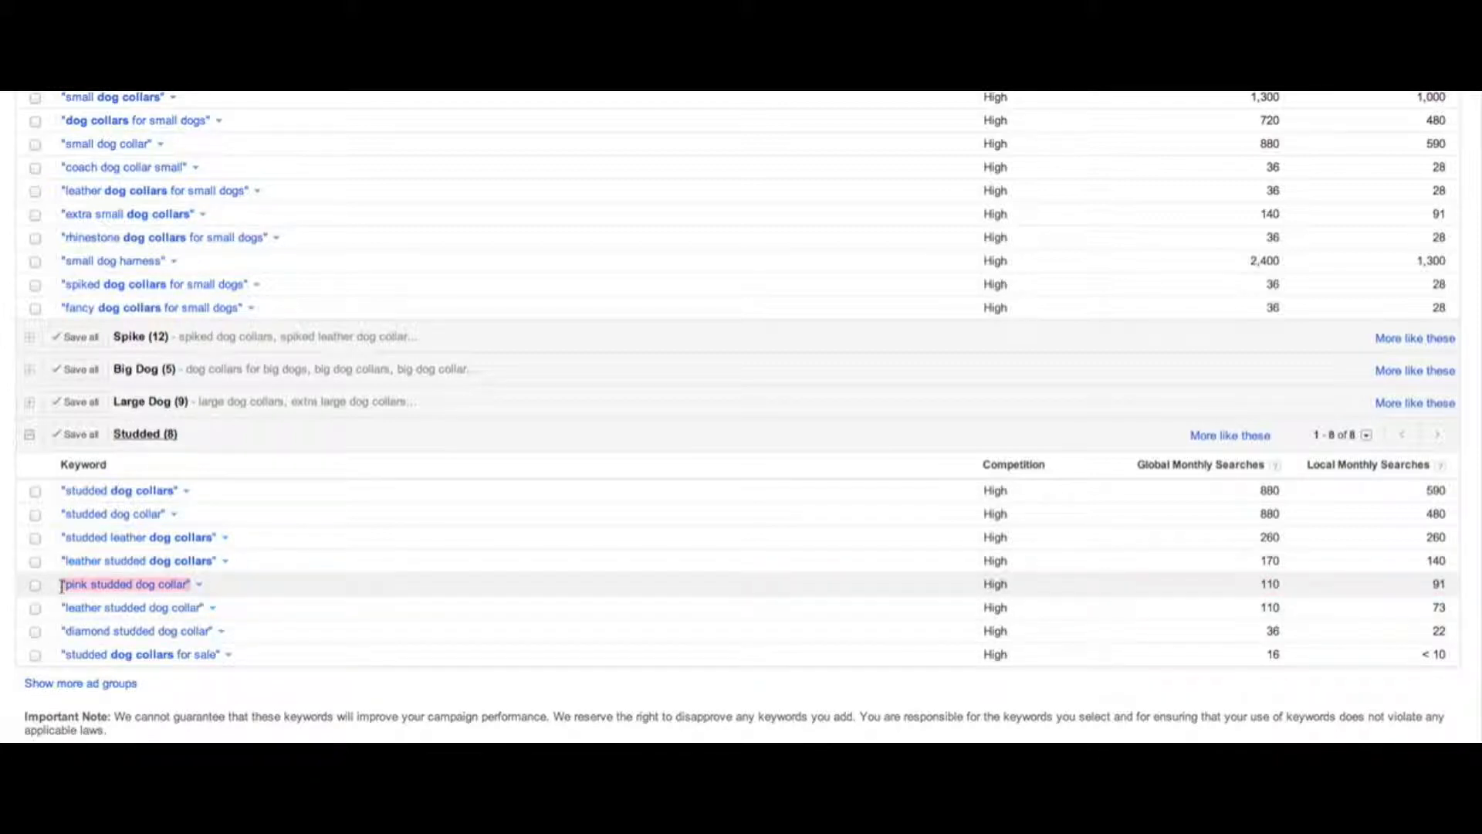
{"action": "key", "text": "super+Tab"}
{"action": "left_click", "coordinate": [383, 601]}
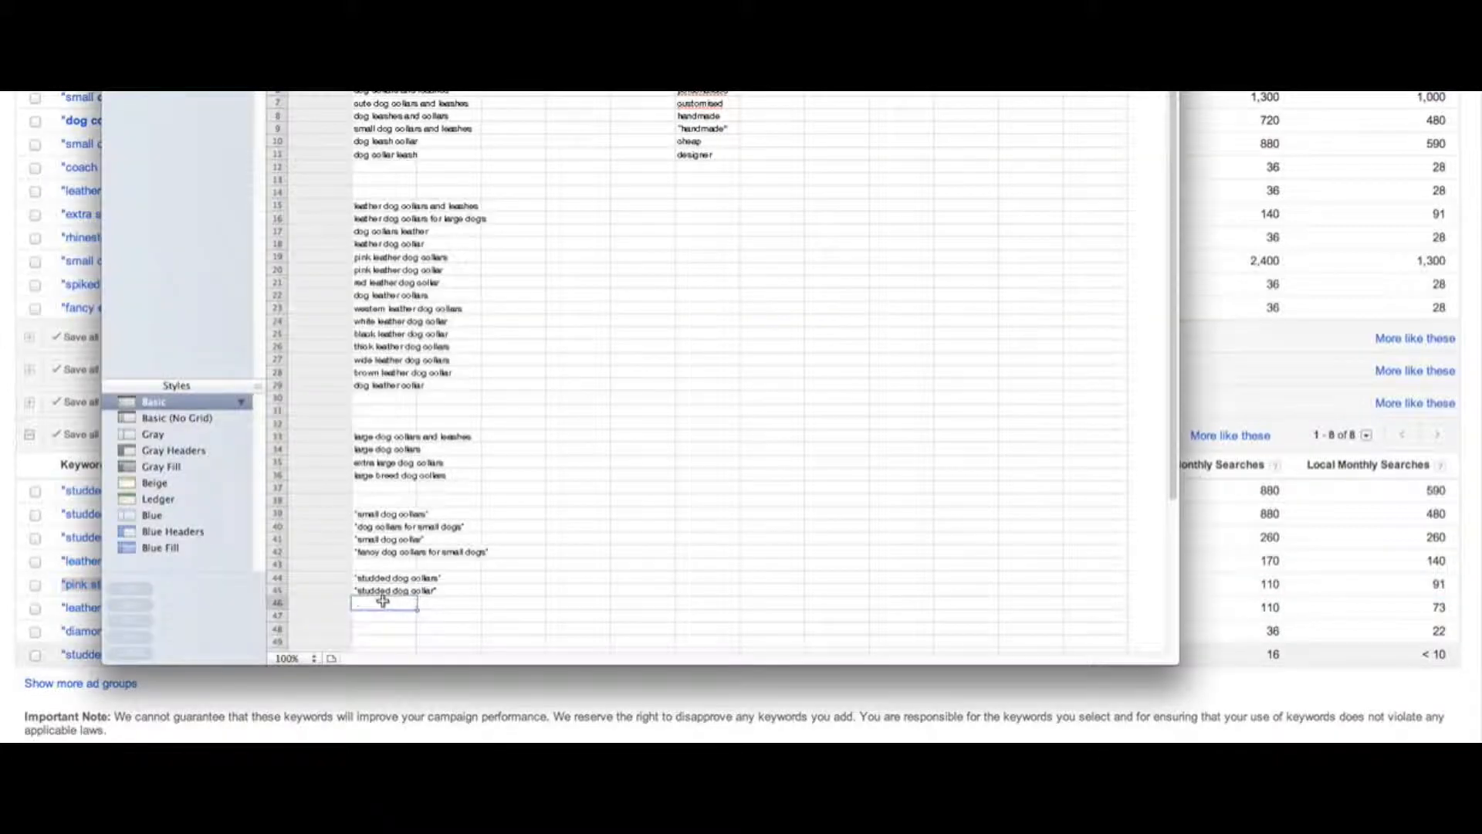
{"action": "key", "text": "super+v"}
{"action": "key", "text": "super+Tab"}
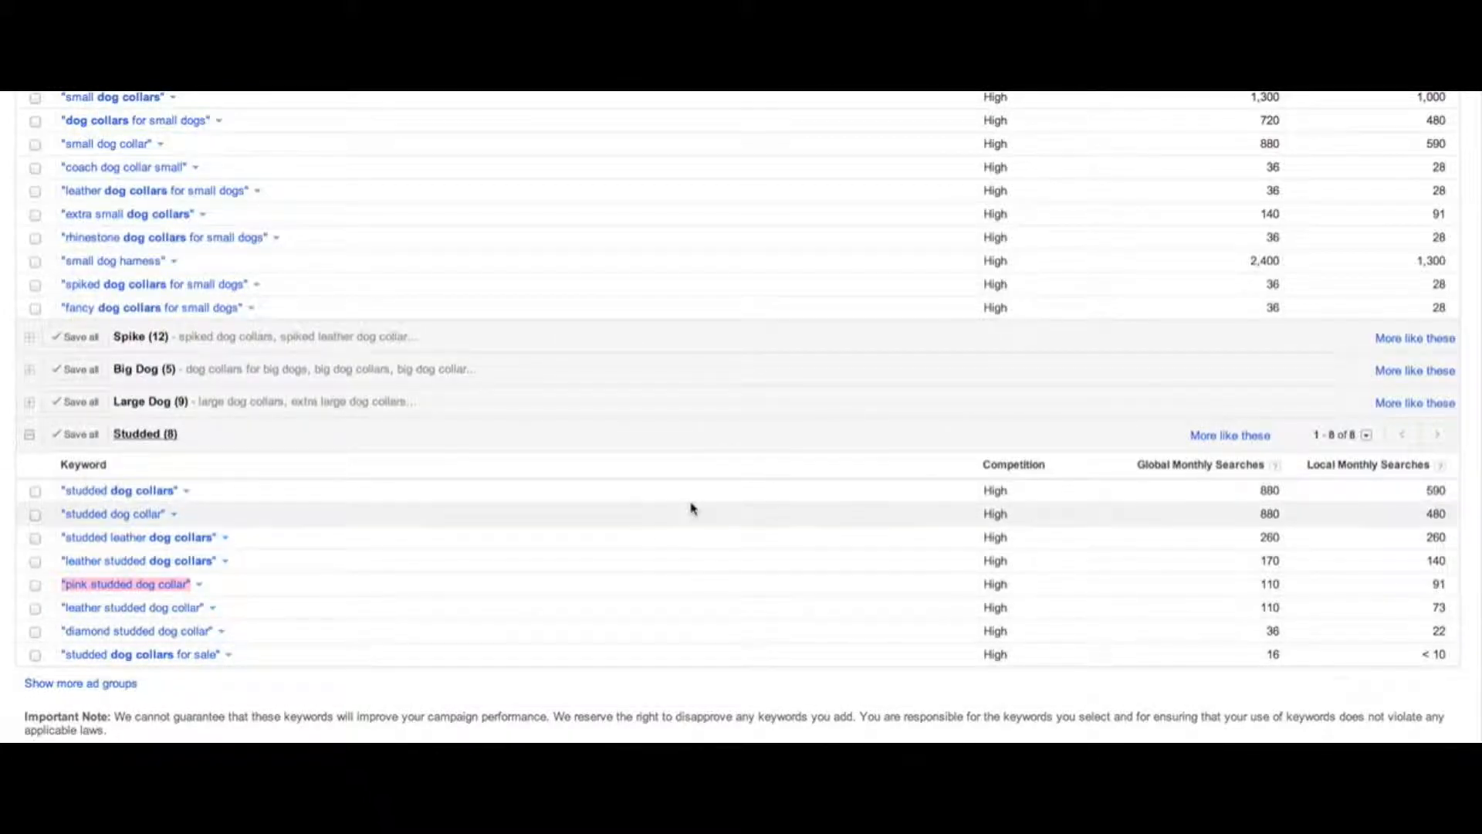
{"action": "key", "text": "super+Tab"}
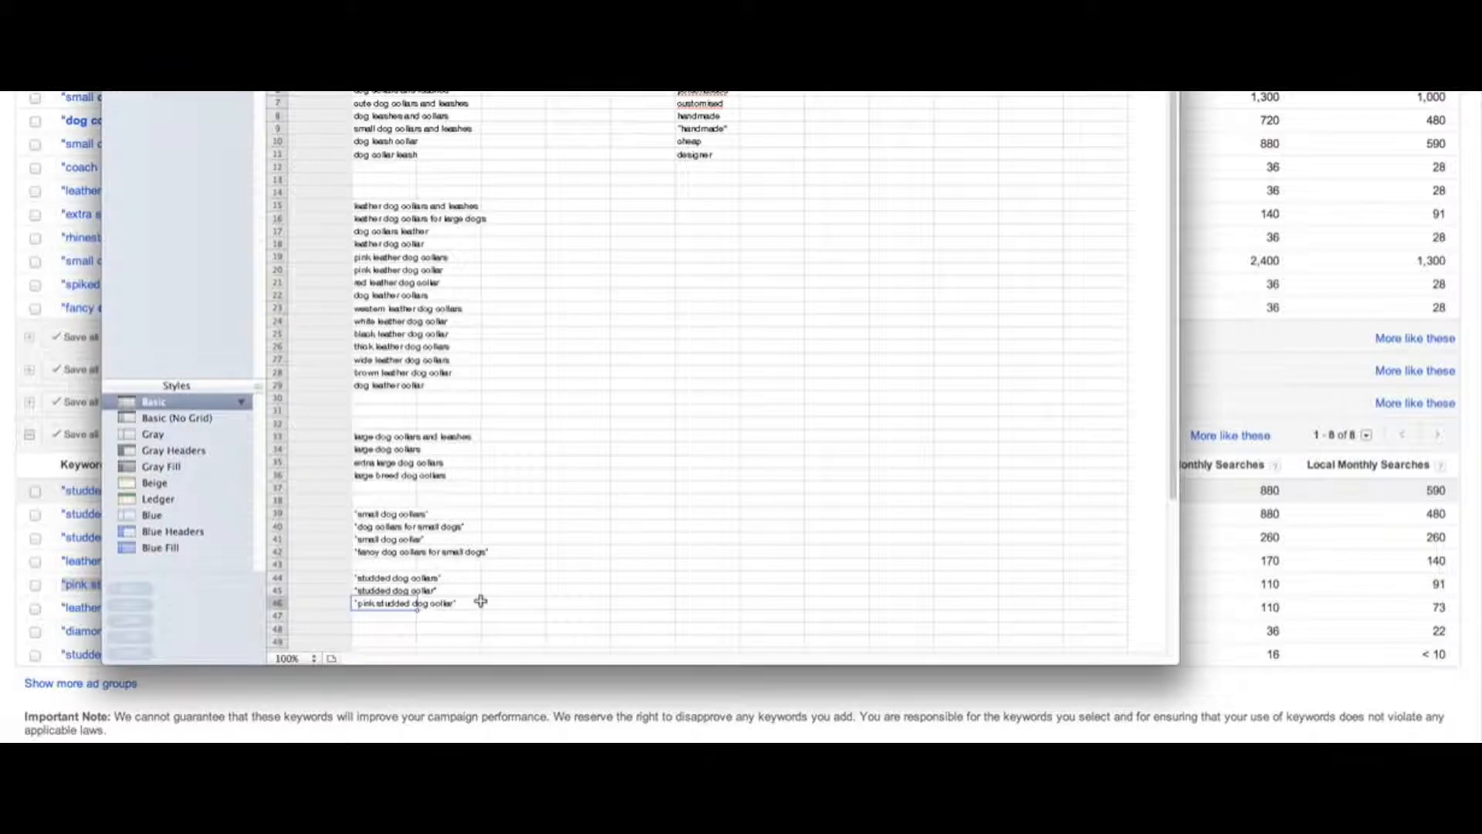
{"action": "key", "text": "super+Tab"}
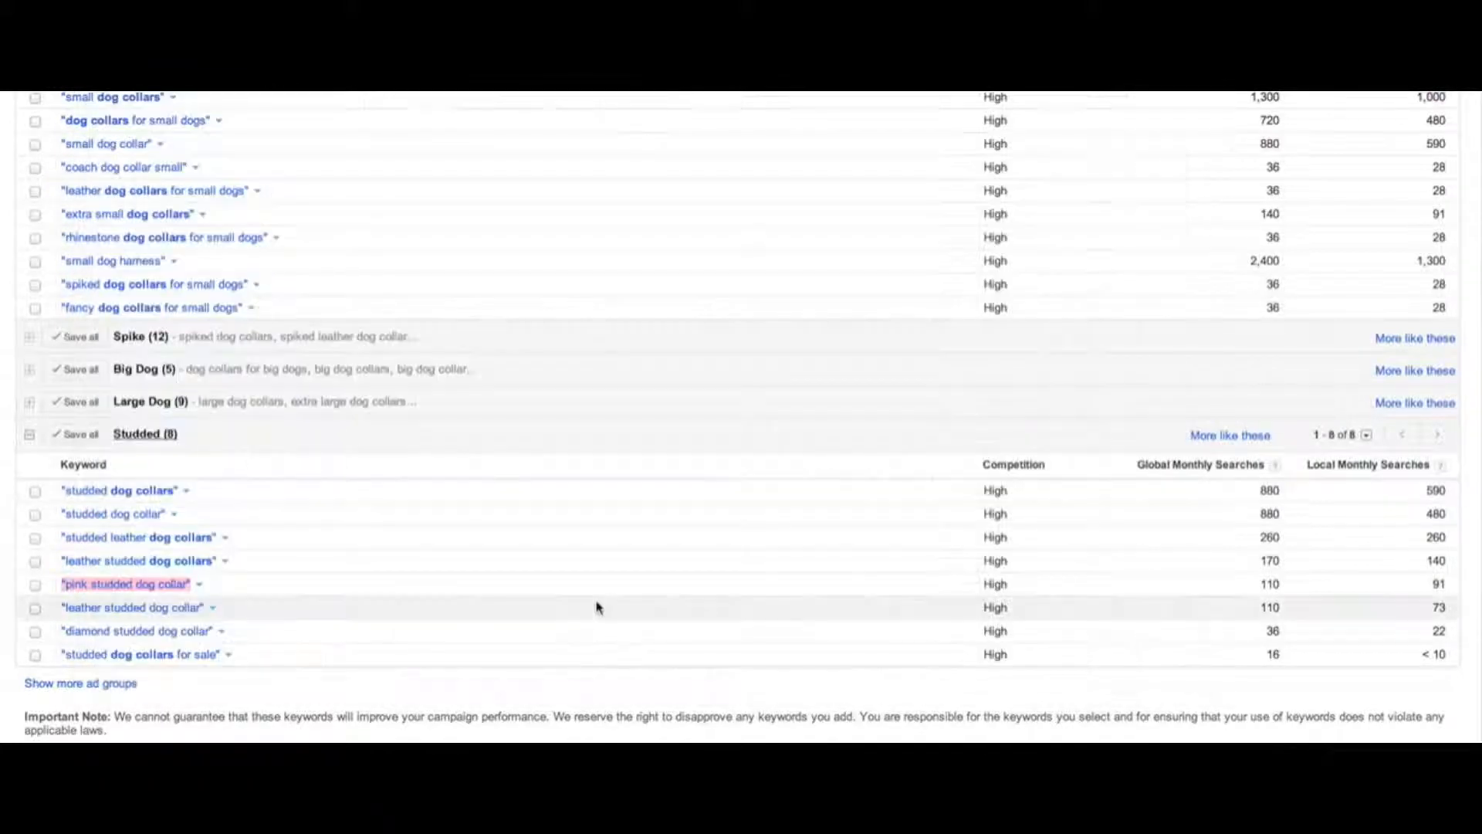
{"action": "key", "text": "super+Tab"}
{"action": "key", "text": "super+Tab"}
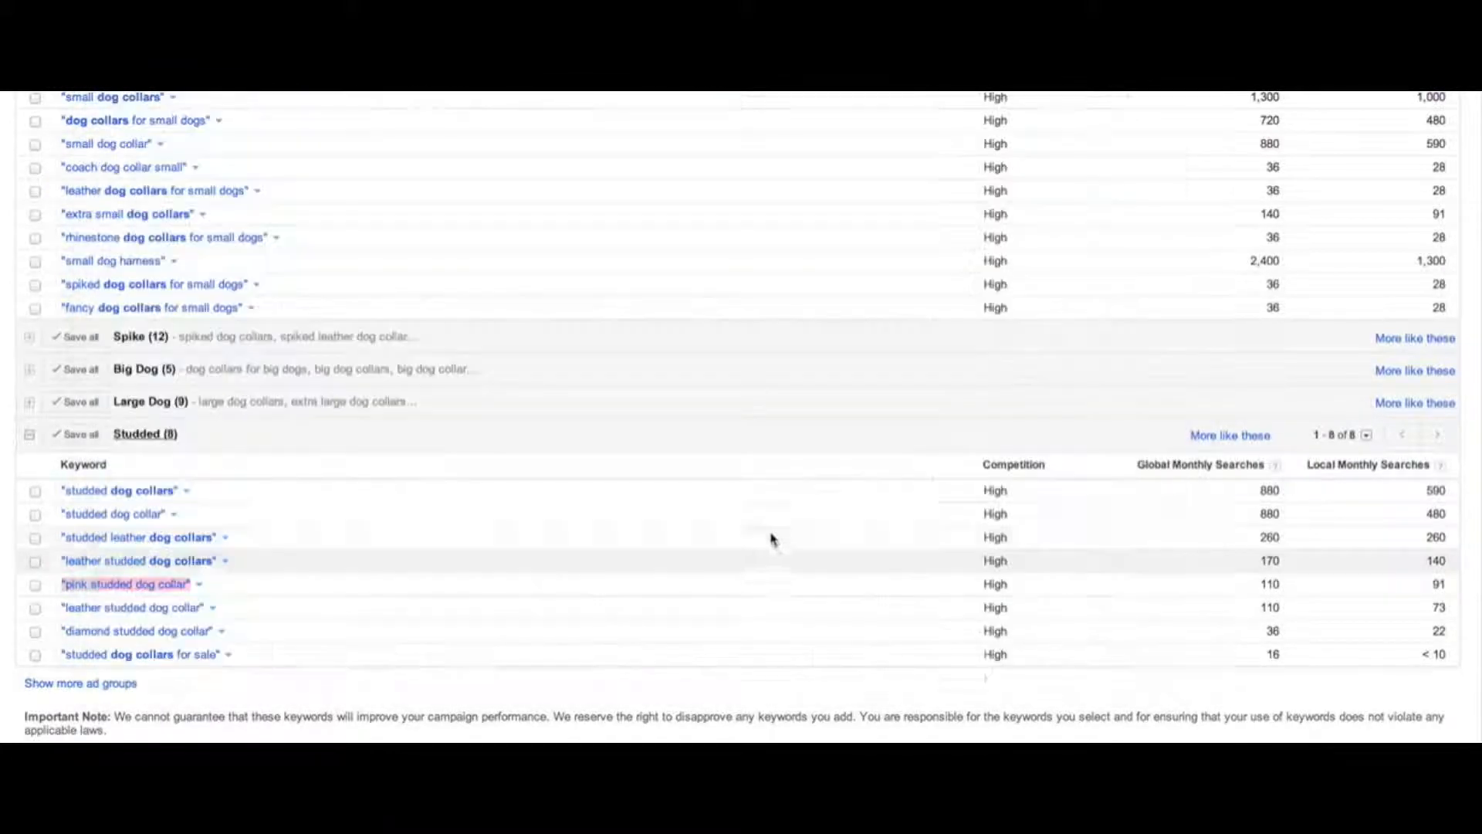
Expand the Spike ad group and copy the keyword "spiked dog collars" into cell B48 of the spreadsheet
{"action": "left_click", "coordinate": [351, 337]}
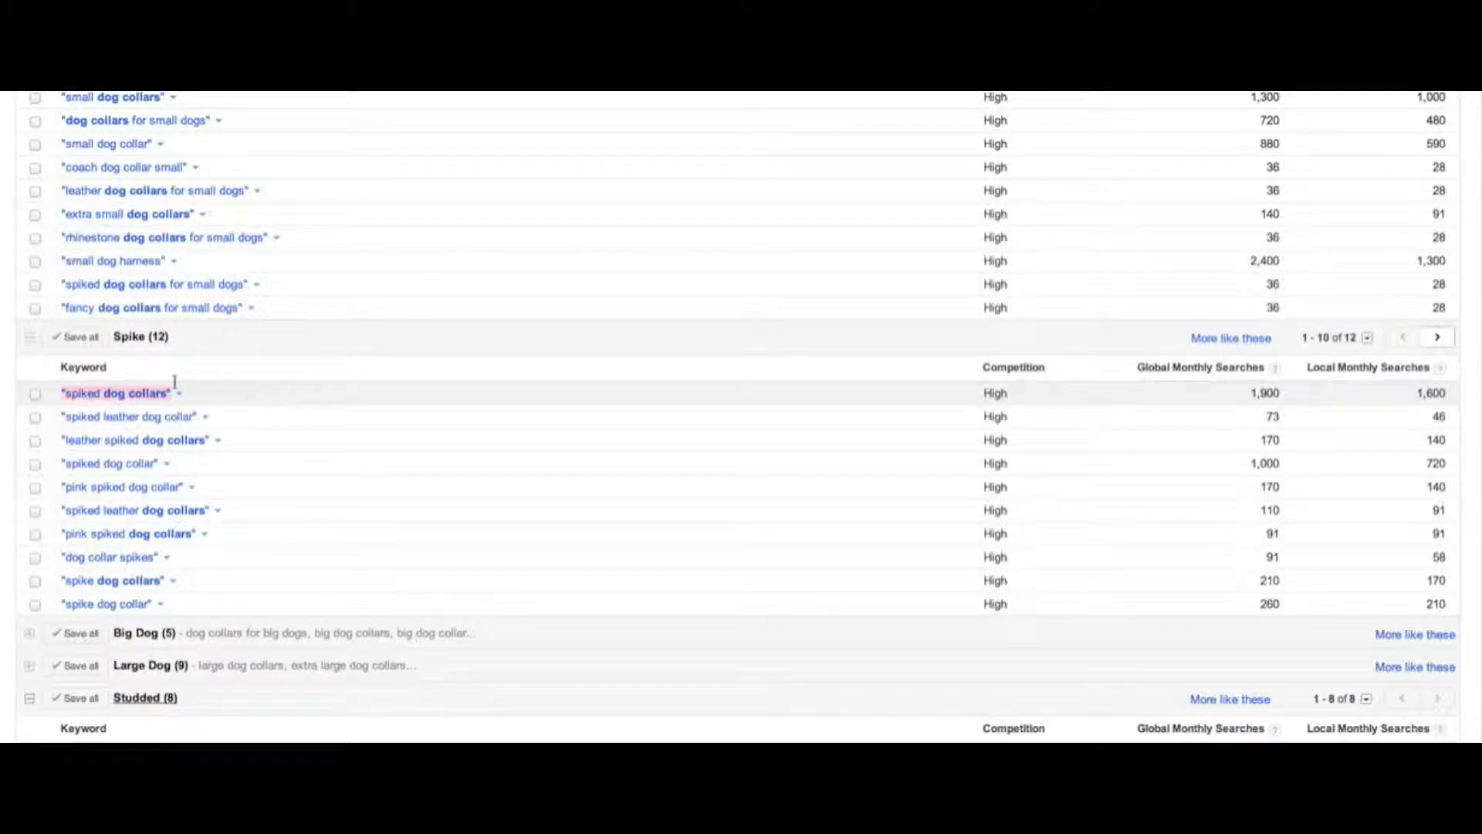
{"action": "left_click_drag", "start_coordinate": [174, 393], "coordinate": [60, 395]}
{"action": "key", "text": "ctrl+c"}
{"action": "key", "text": "super+Tab"}
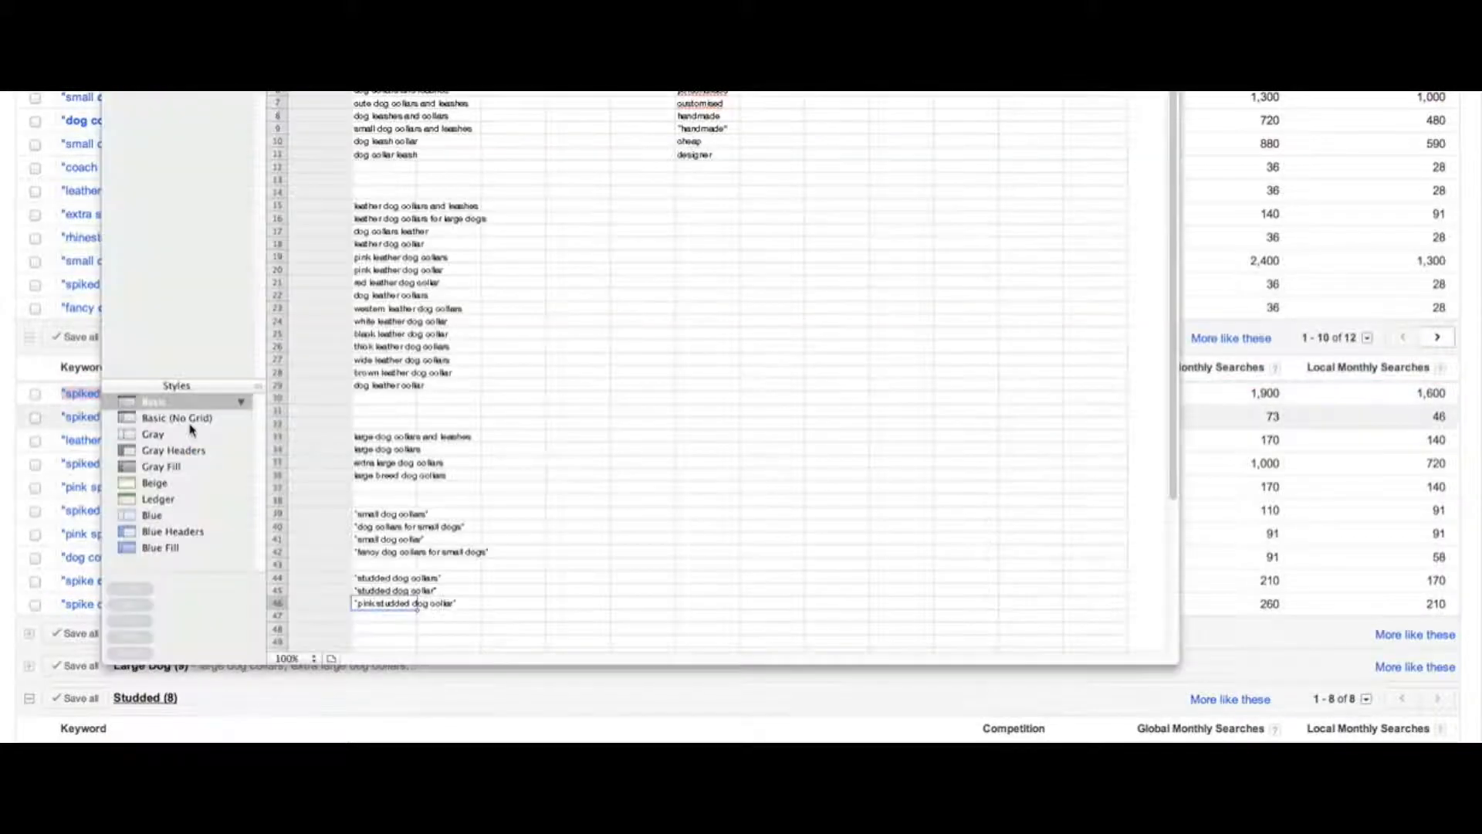
{"action": "key", "text": "Down"}
{"action": "key", "text": "Down"}
{"action": "key", "text": "ctrl+v"}
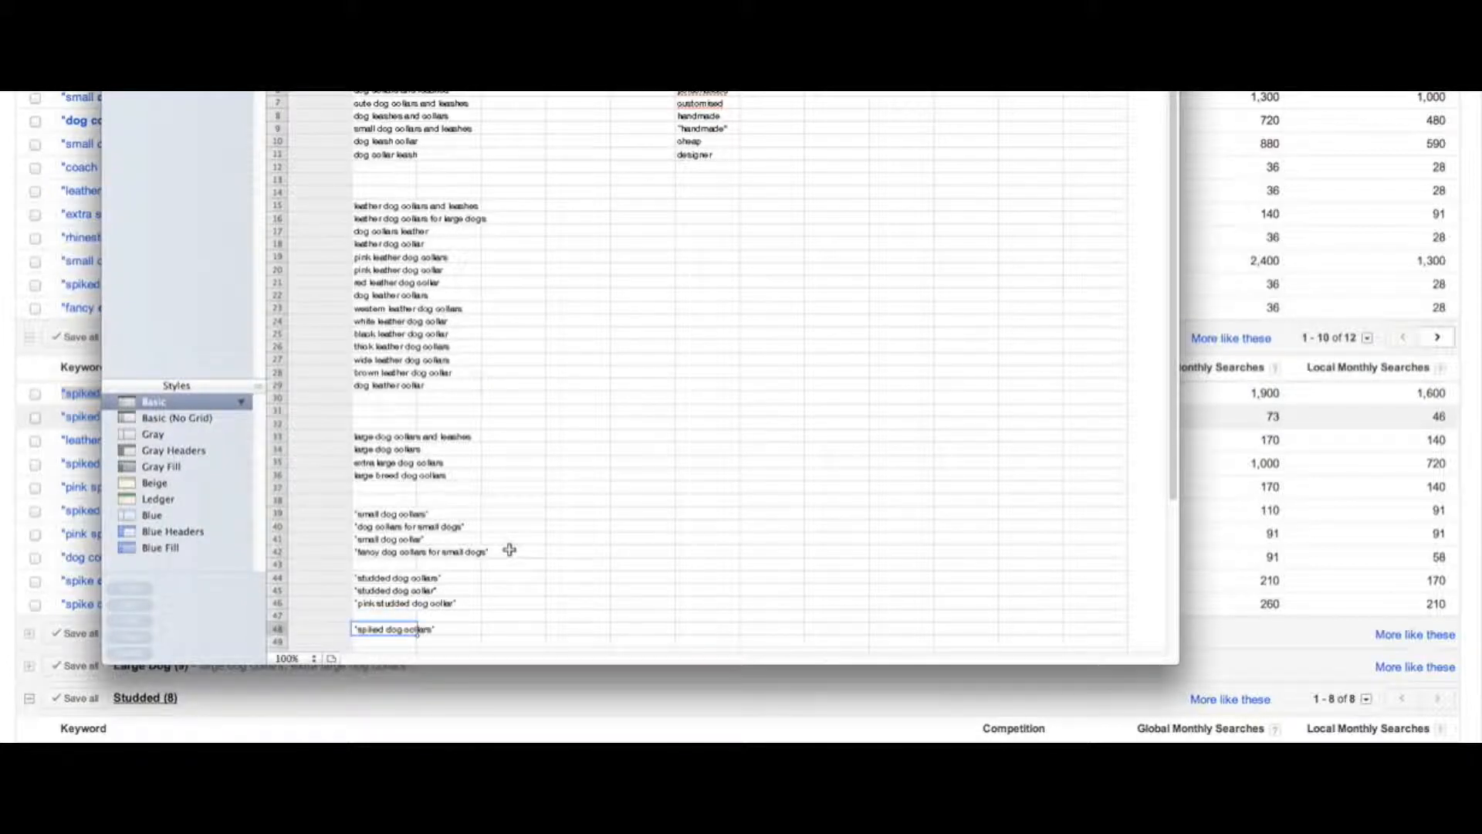
{"action": "key", "text": "Return"}
{"action": "key", "text": "super+Tab"}
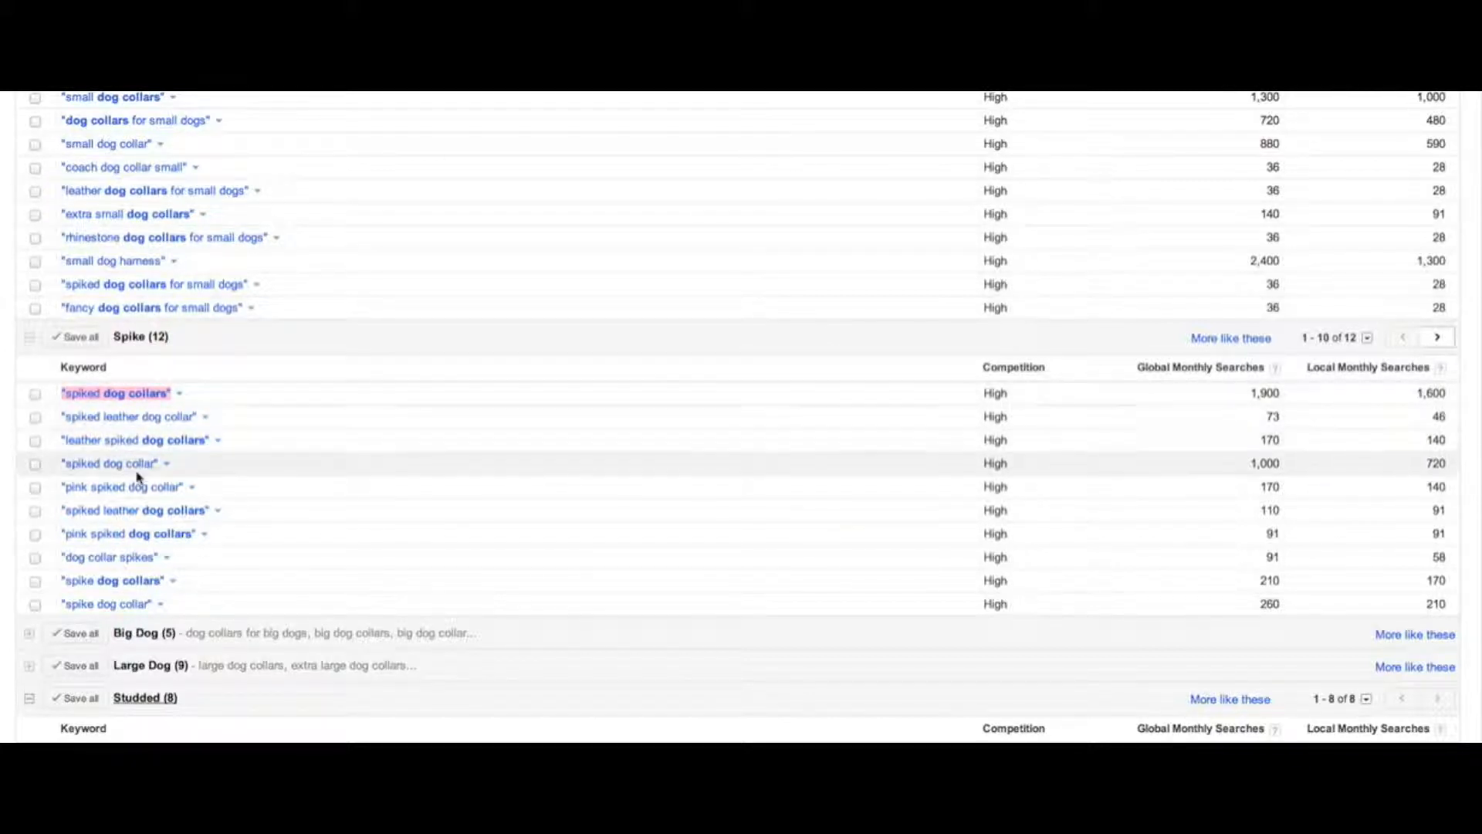
Copy the keyword "spiked dog collar" from the Spike group into cell B49 of the spreadsheet
{"action": "left_click_drag", "start_coordinate": [160, 463], "coordinate": [54, 456]}
{"action": "key", "text": "super+c"}
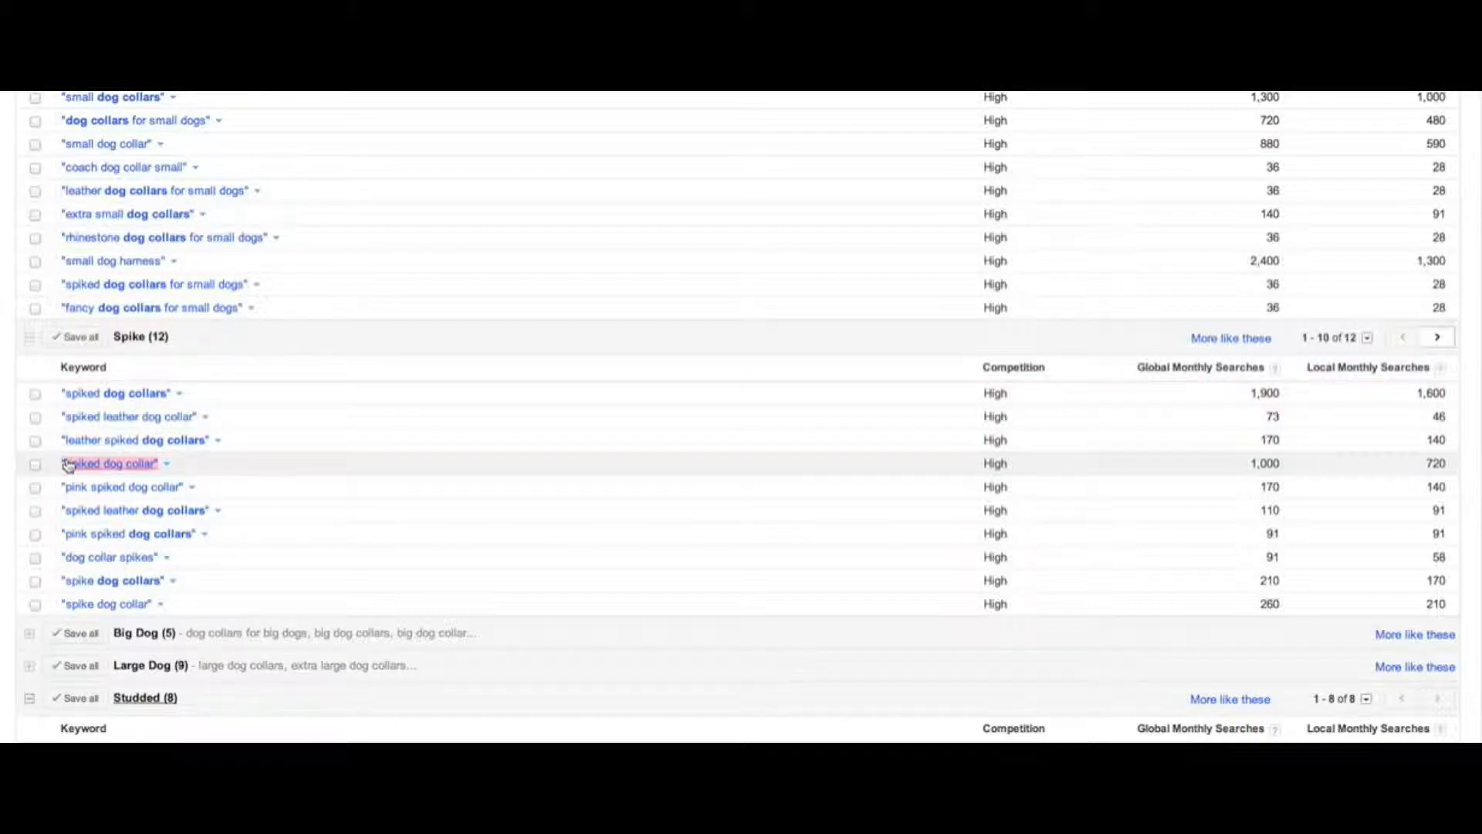
{"action": "key", "text": "super+Tab"}
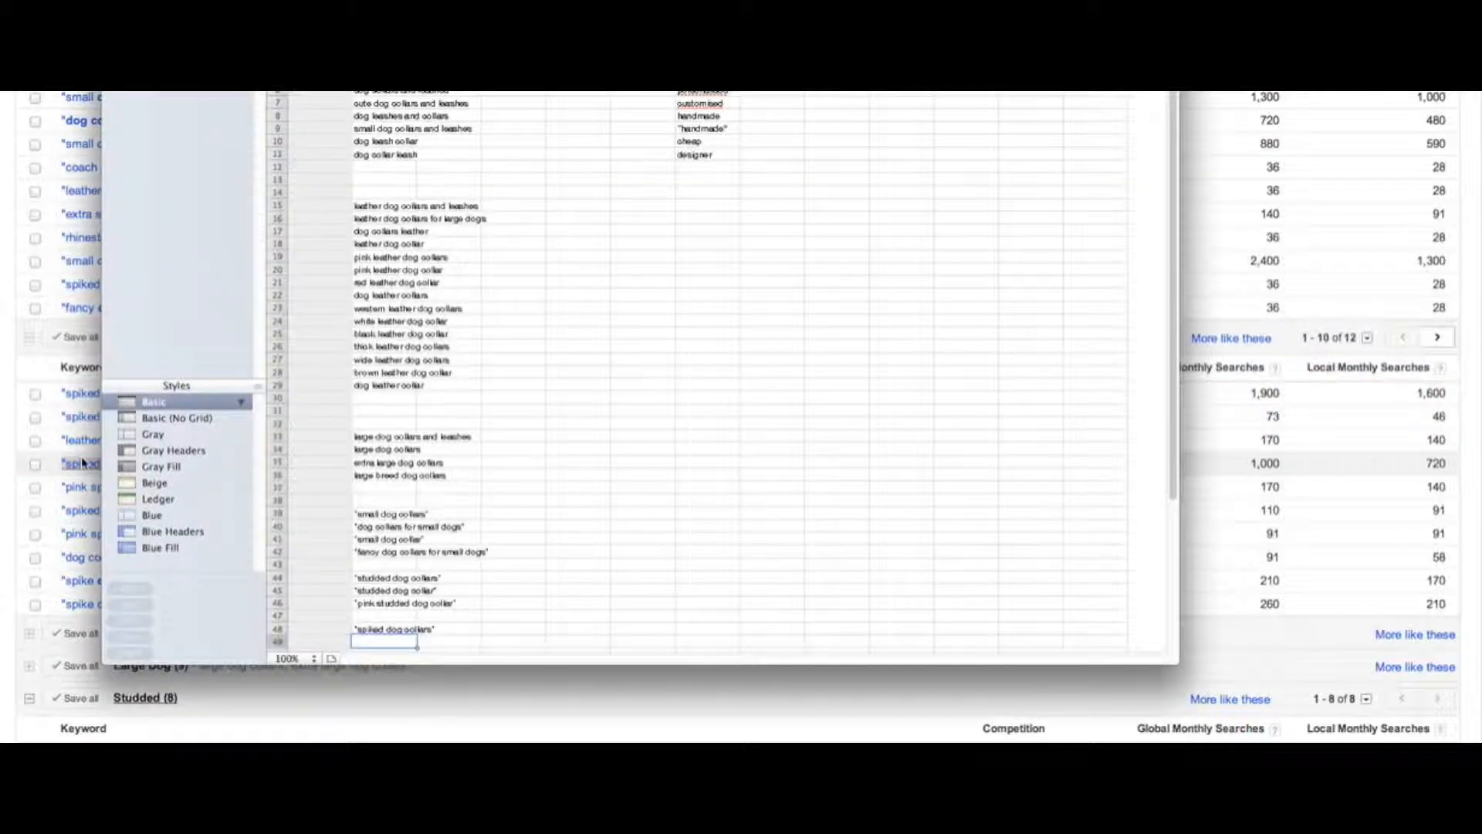
{"action": "key", "text": "super+v"}
{"action": "key", "text": "Down"}
{"action": "key", "text": "Down"}
{"action": "key", "text": "Down"}
{"action": "key", "text": "Down"}
{"action": "key", "text": "Down"}
{"action": "key", "text": "Down"}
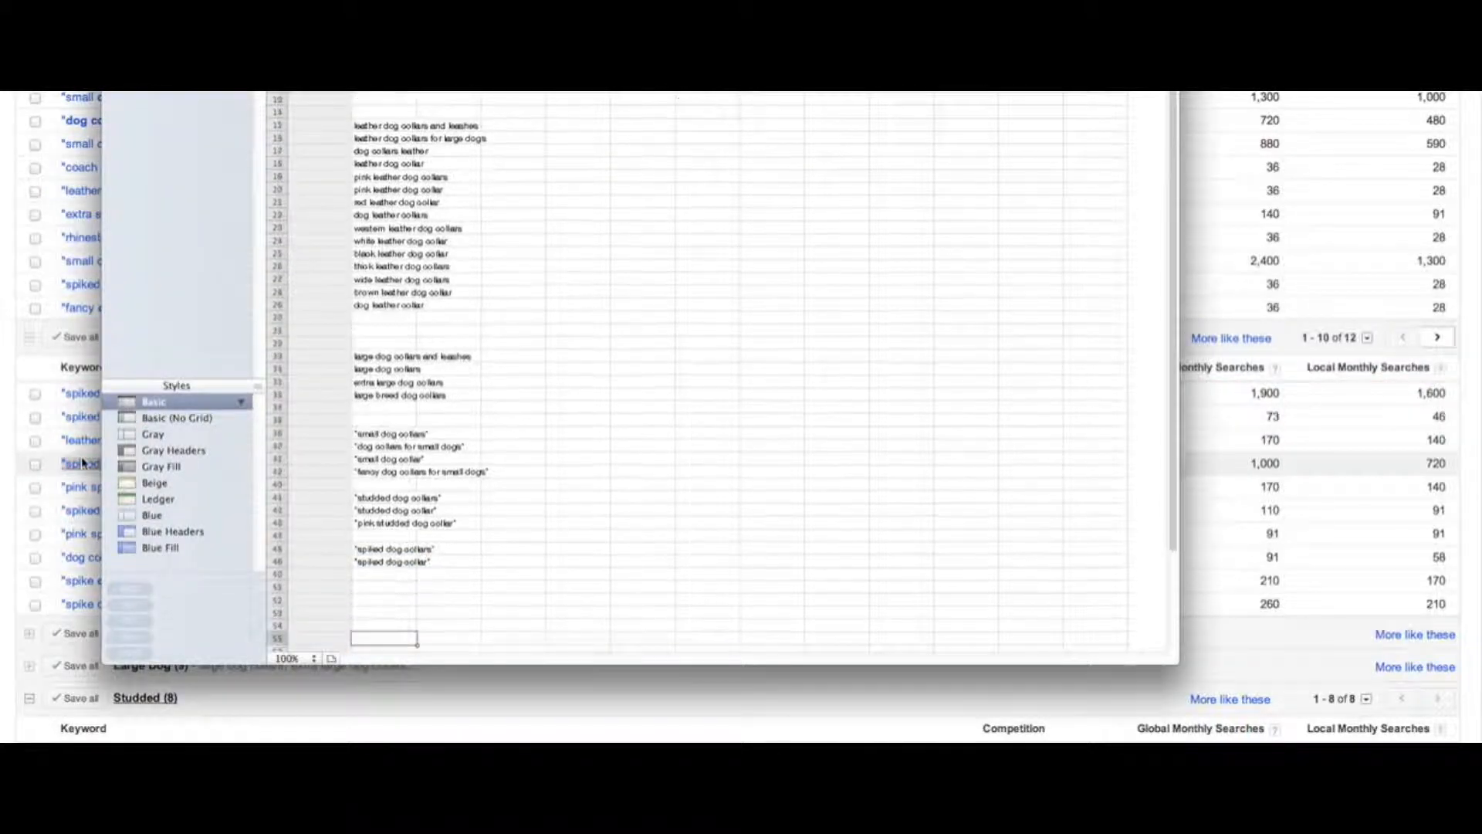
{"action": "key", "text": "Up"}
{"action": "key", "text": "Up"}
{"action": "key", "text": "Up"}
{"action": "key", "text": "Up"}
{"action": "key", "text": "Up"}
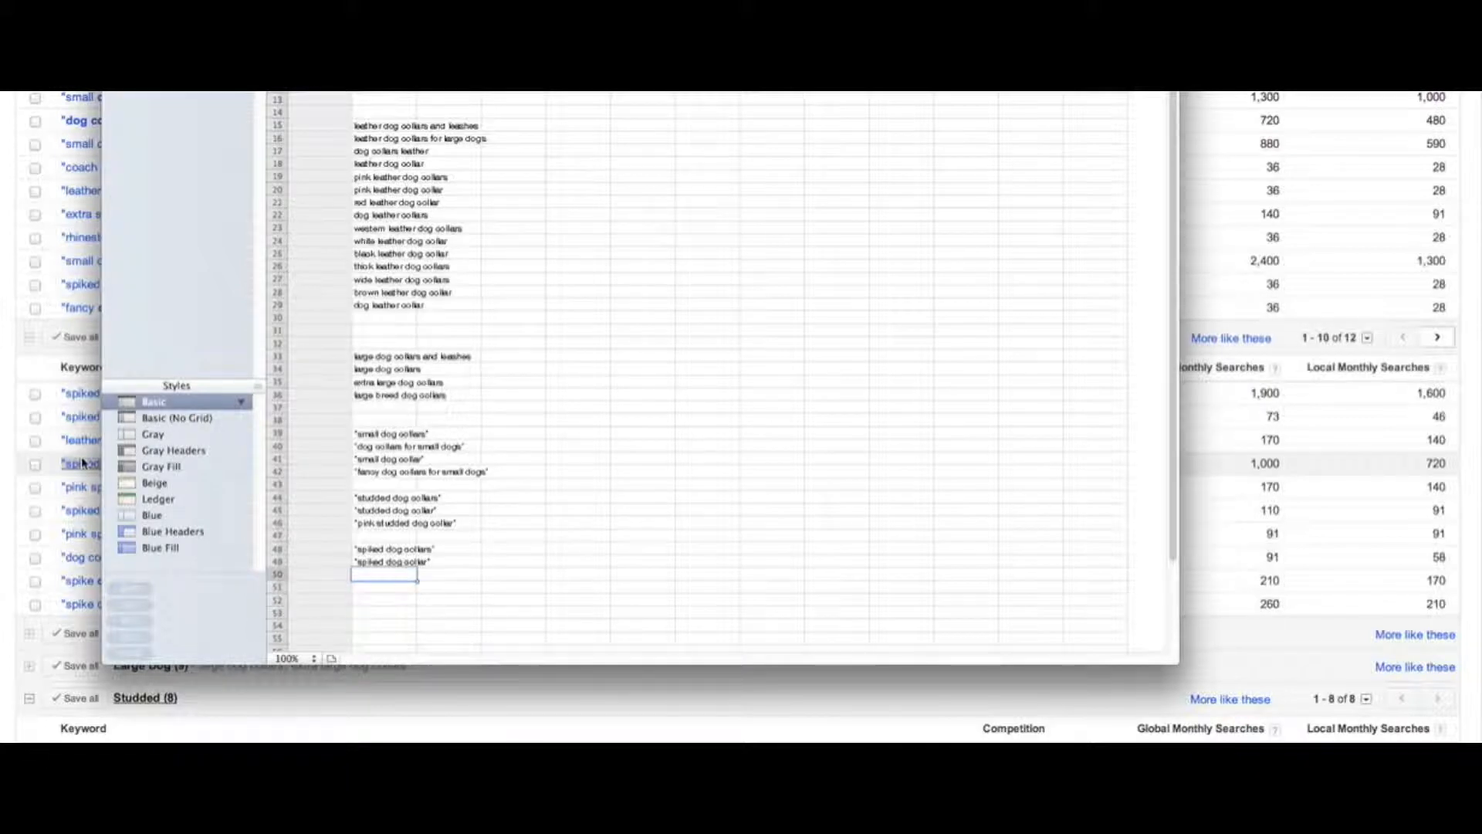
{"action": "type", "text": "small dog collars and leashes"}
{"action": "type", "text": "spi"}
{"action": "left_click_drag", "start_coordinate": [646, 433], "coordinate": [772, 94]}
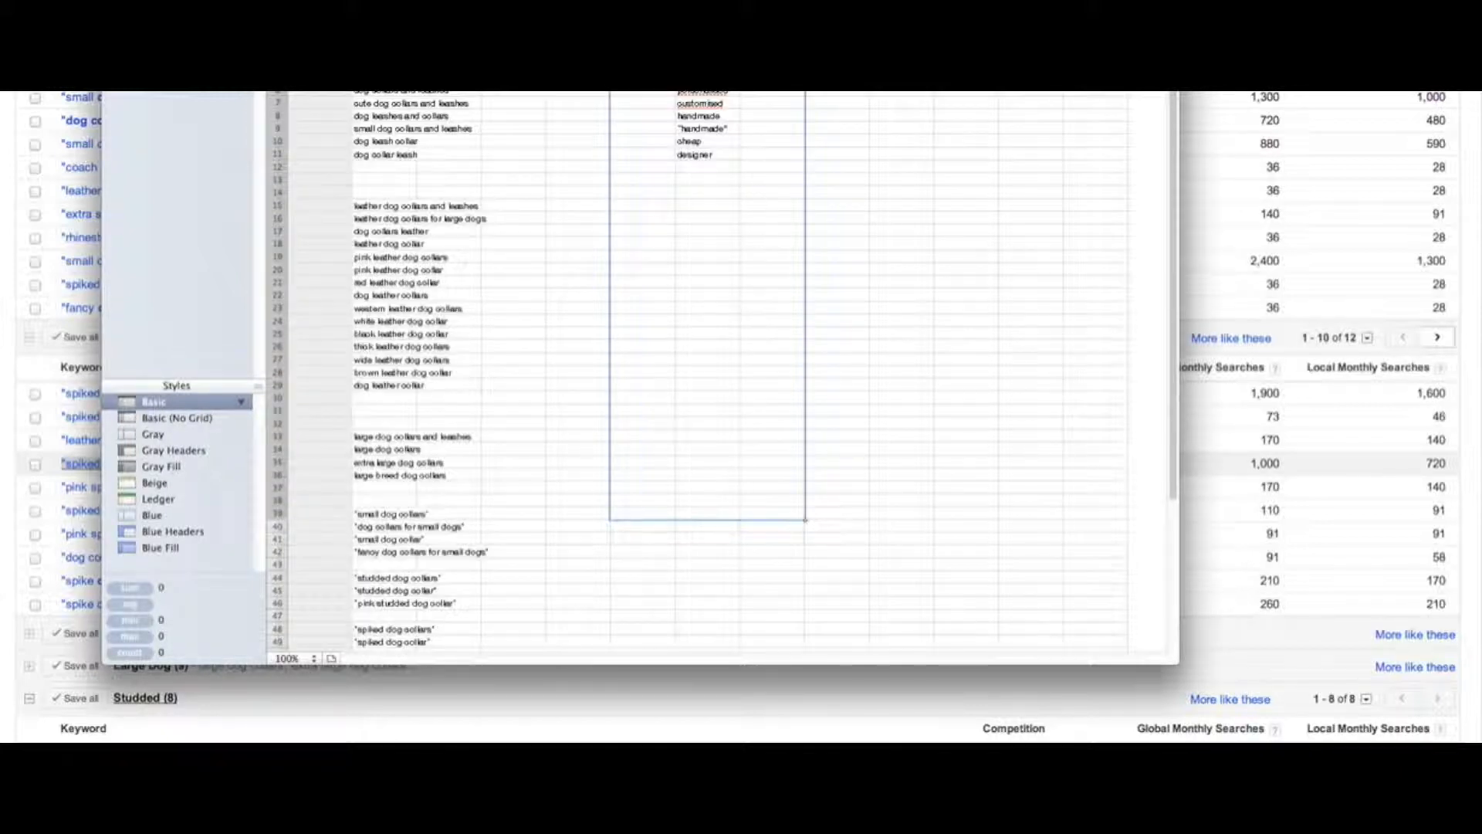
{"action": "left_click_drag", "start_coordinate": [772, 0], "coordinate": [790, 0]}
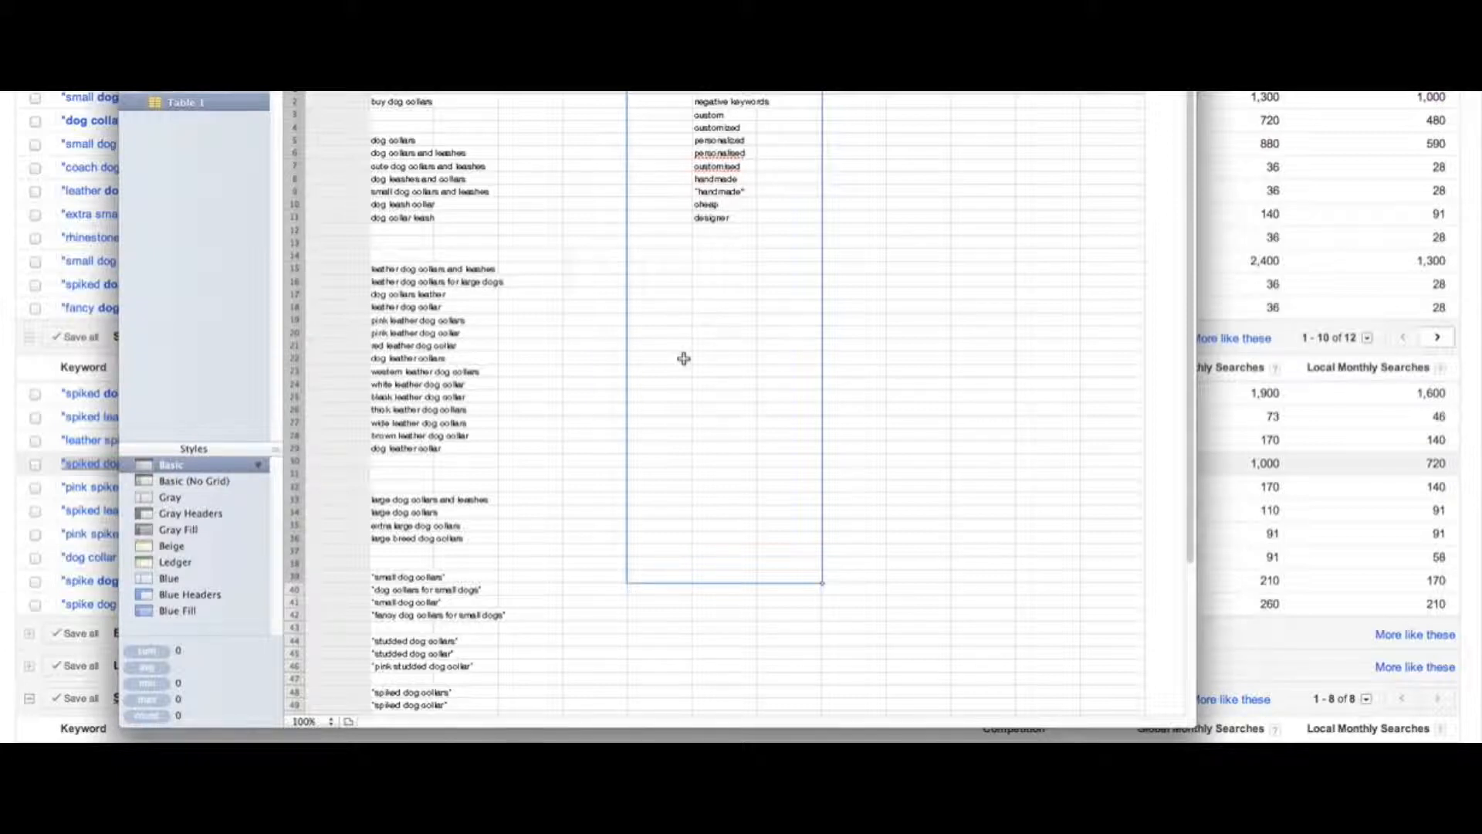
Replace the keyword tool's search phrases with the spreadsheet keywords from cells B5 to B11 and run the search
{"action": "left_click", "coordinate": [5, 416]}
{"action": "scroll", "coordinate": [738, 416], "scroll_direction": "up", "scroll_amount": 10}
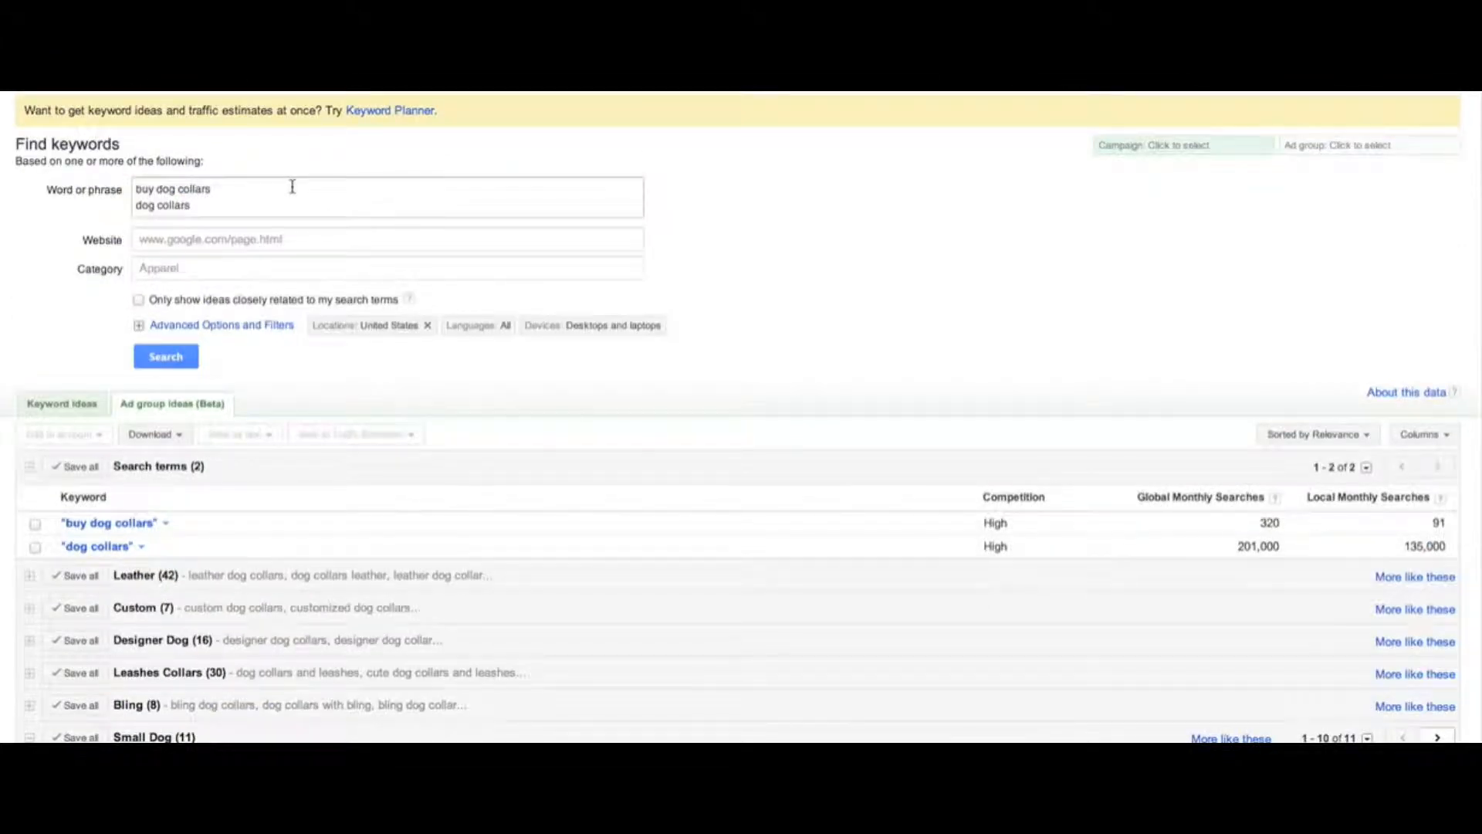
{"action": "key", "text": "super+Tab"}
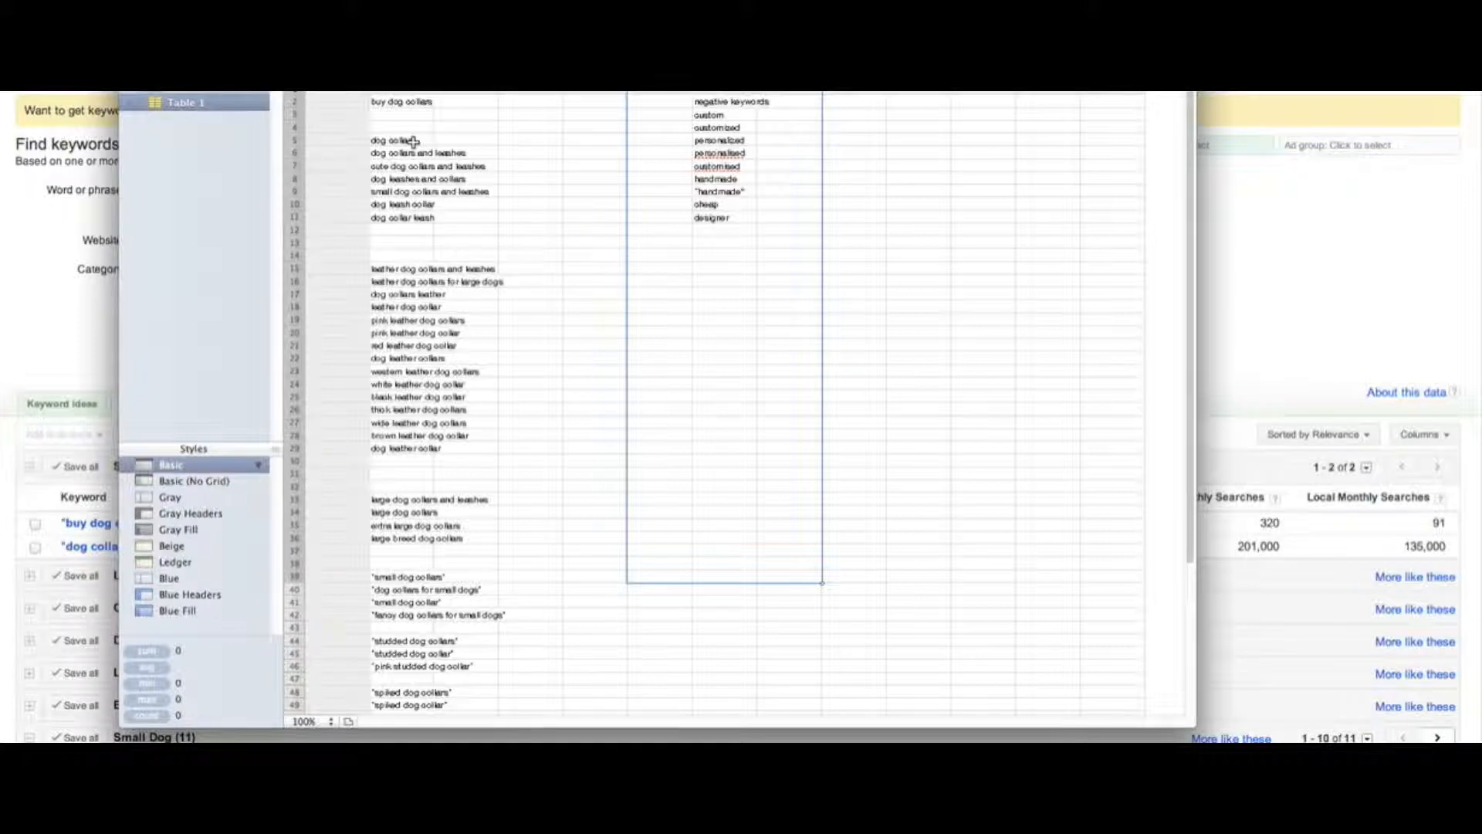
{"action": "left_click_drag", "start_coordinate": [411, 141], "coordinate": [411, 212]}
{"action": "key", "text": "super+Tab"}
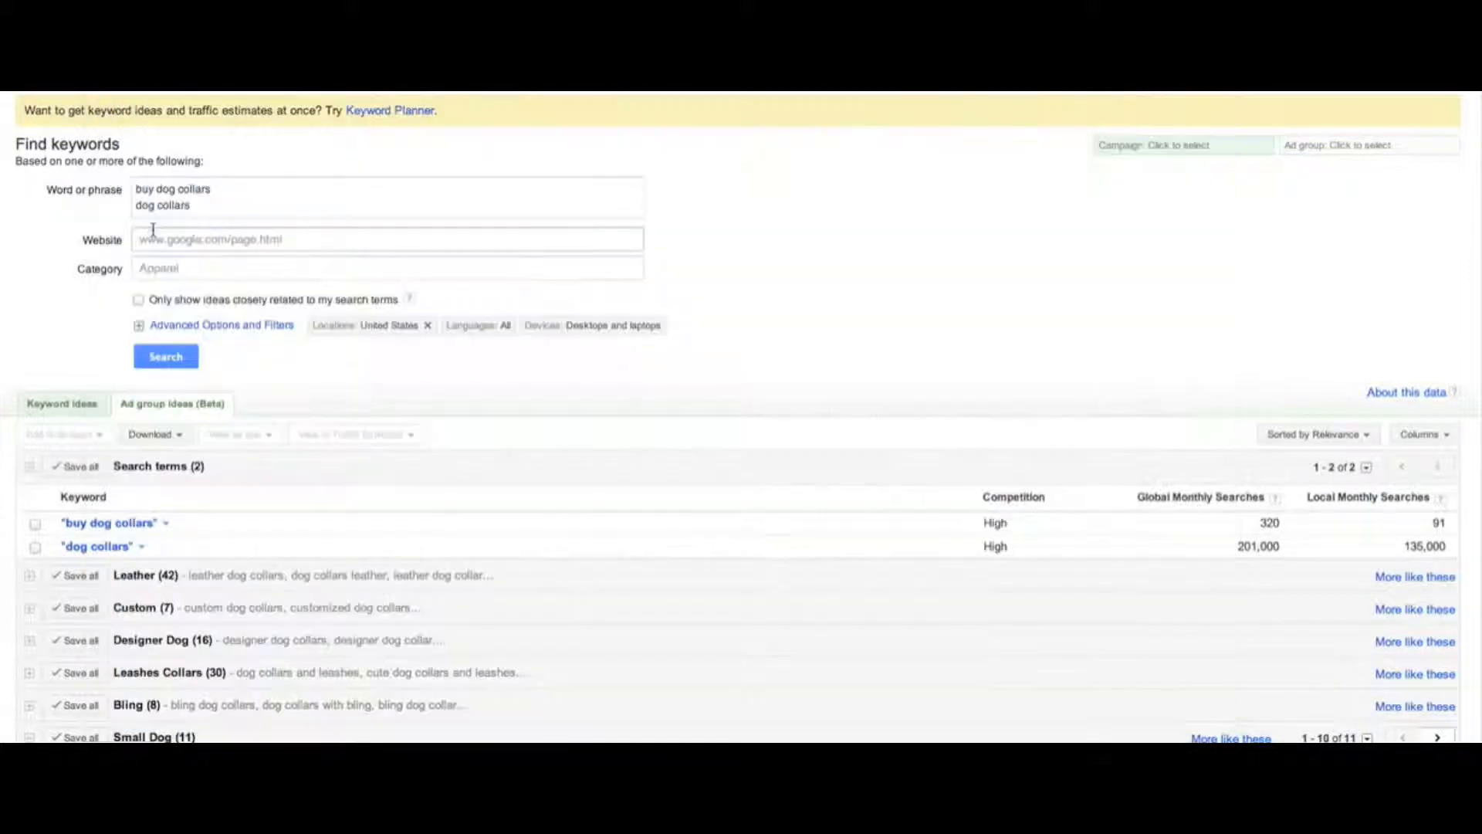
{"action": "left_click", "coordinate": [220, 183]}
{"action": "key", "text": "ctrl+a"}
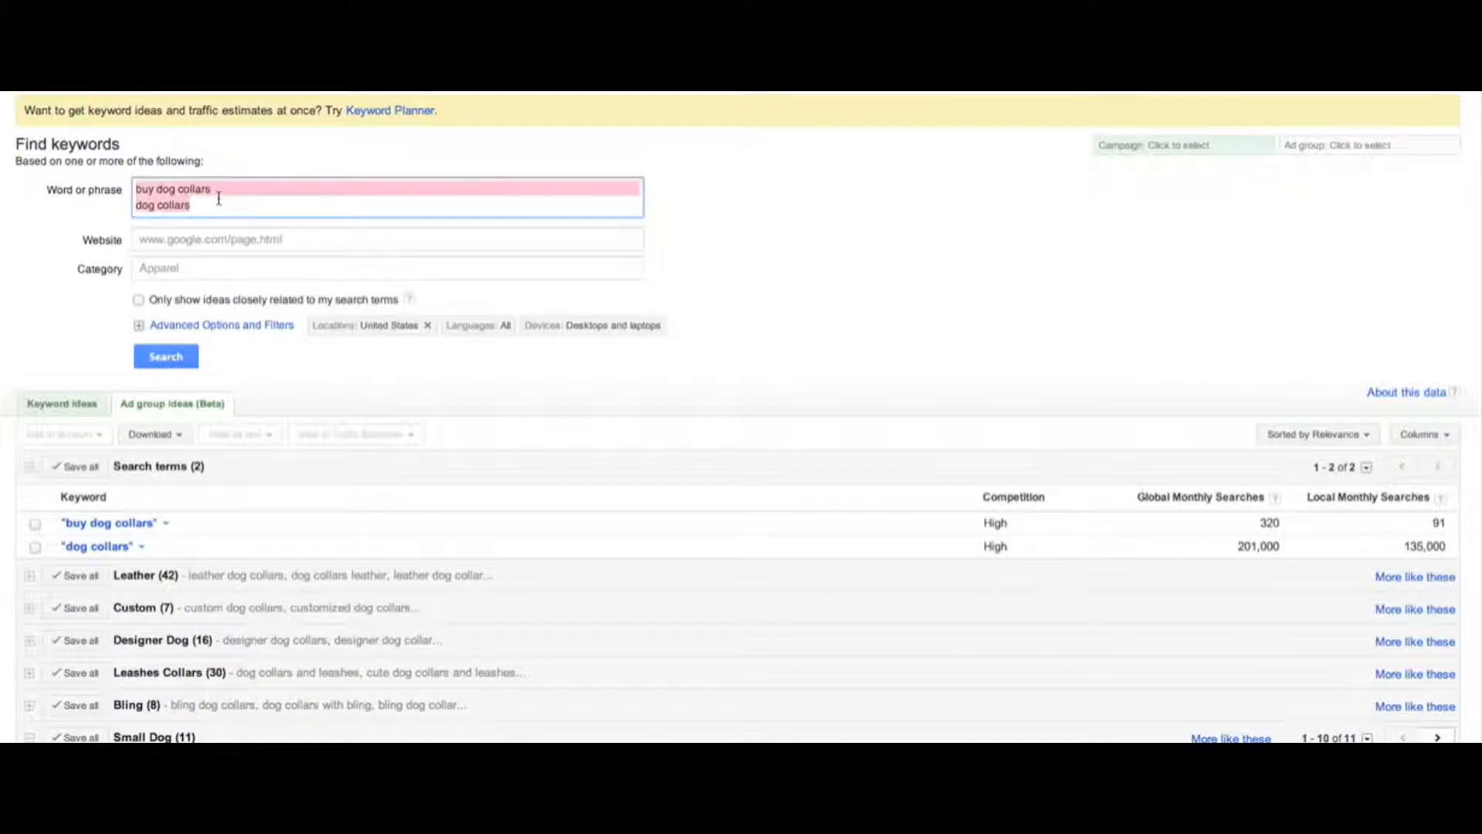
{"action": "key", "text": "ctrl+v"}
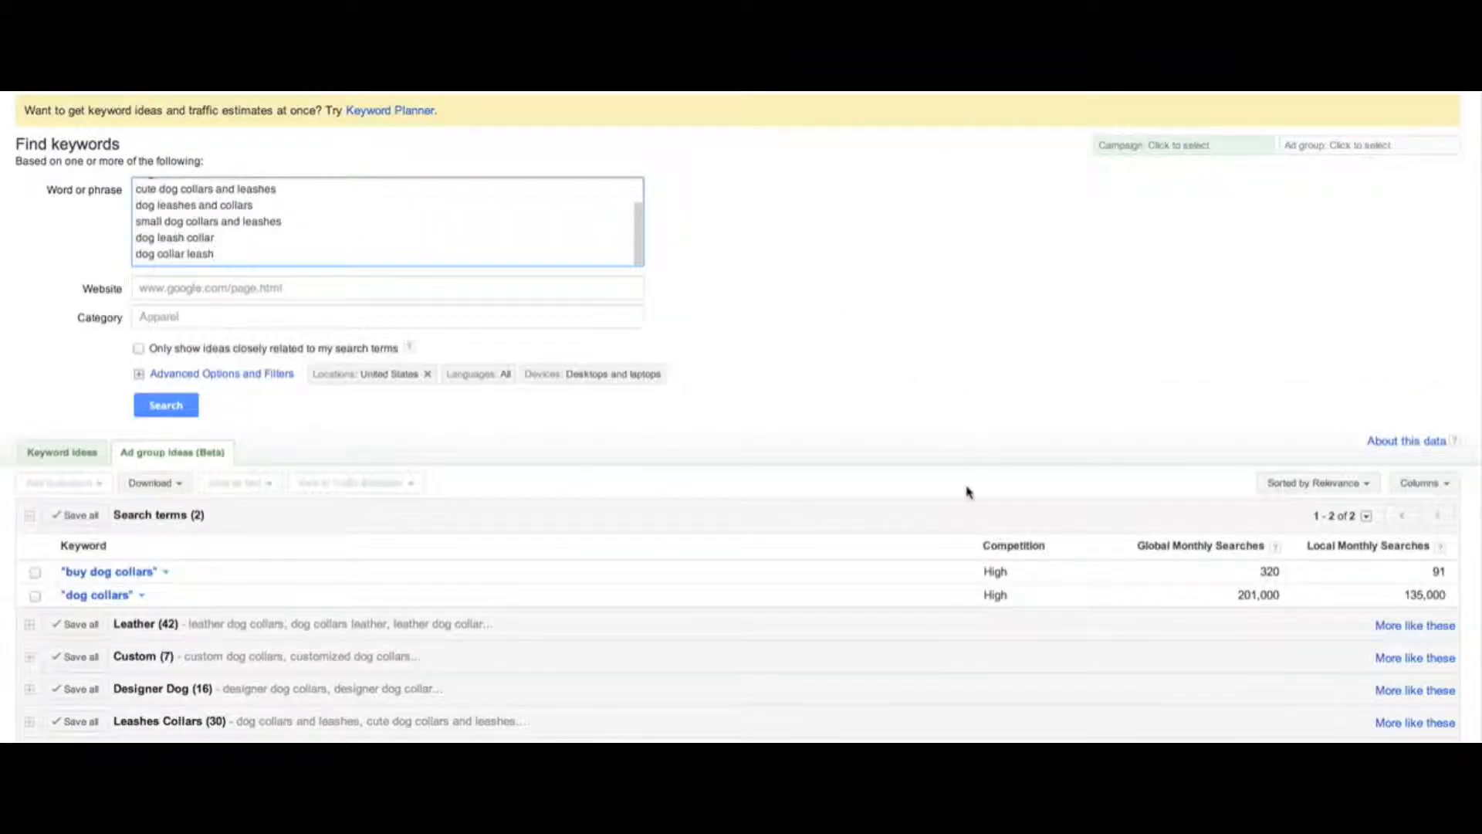
{"action": "left_click", "coordinate": [168, 407]}
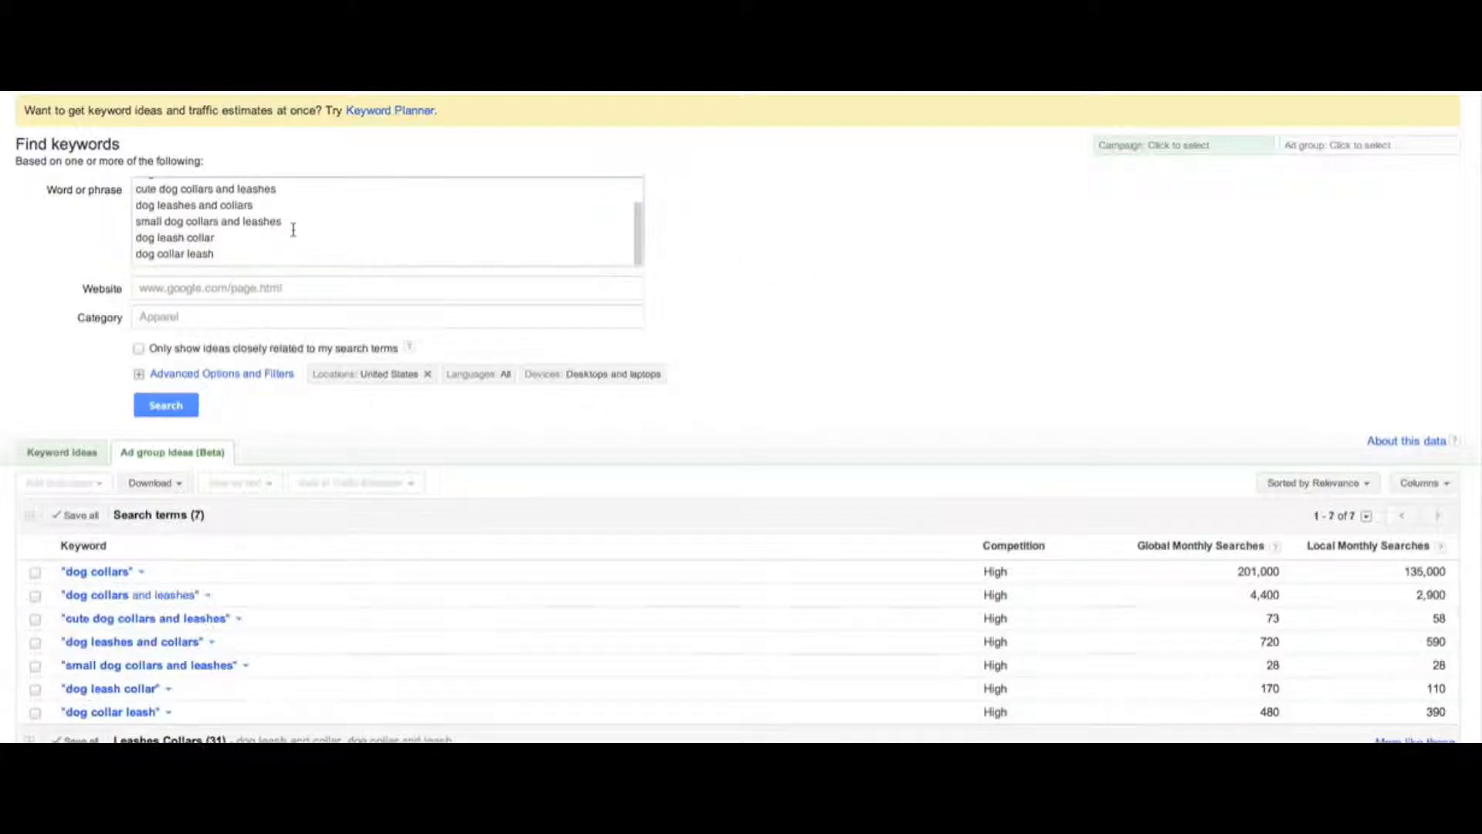
{"action": "key", "text": "super+Tab"}
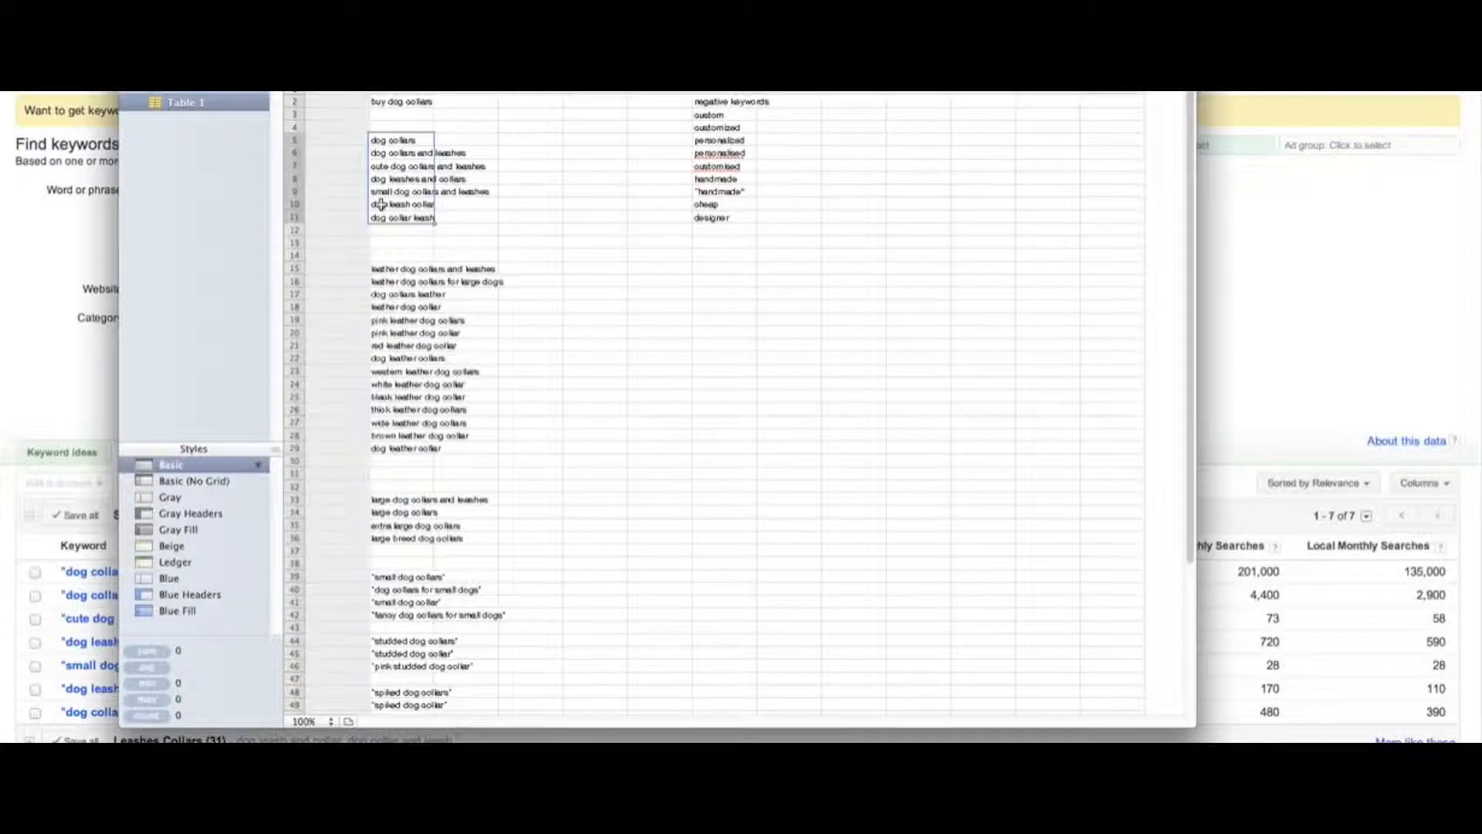
Replace the keyword tool's search phrases with the leather collar keywords from spreadsheet cells B15 to B29 and run the search
{"action": "key", "text": "super+Tab"}
{"action": "scroll", "coordinate": [741, 417], "scroll_direction": "down", "scroll_amount": 5}
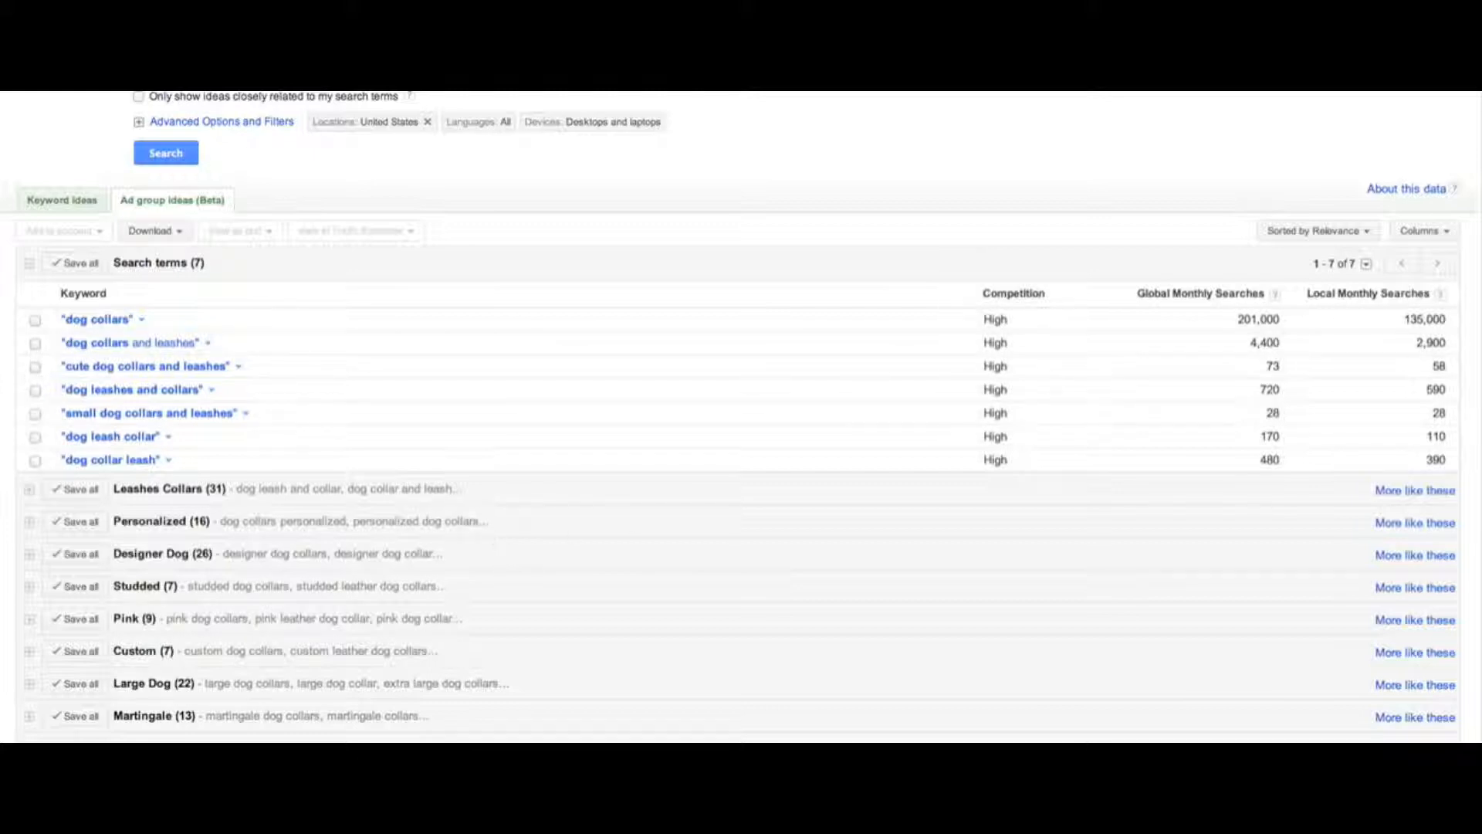
{"action": "scroll", "coordinate": [740, 417], "scroll_direction": "down", "scroll_amount": 1}
{"action": "scroll", "coordinate": [187, 260], "scroll_direction": "down", "scroll_amount": 3}
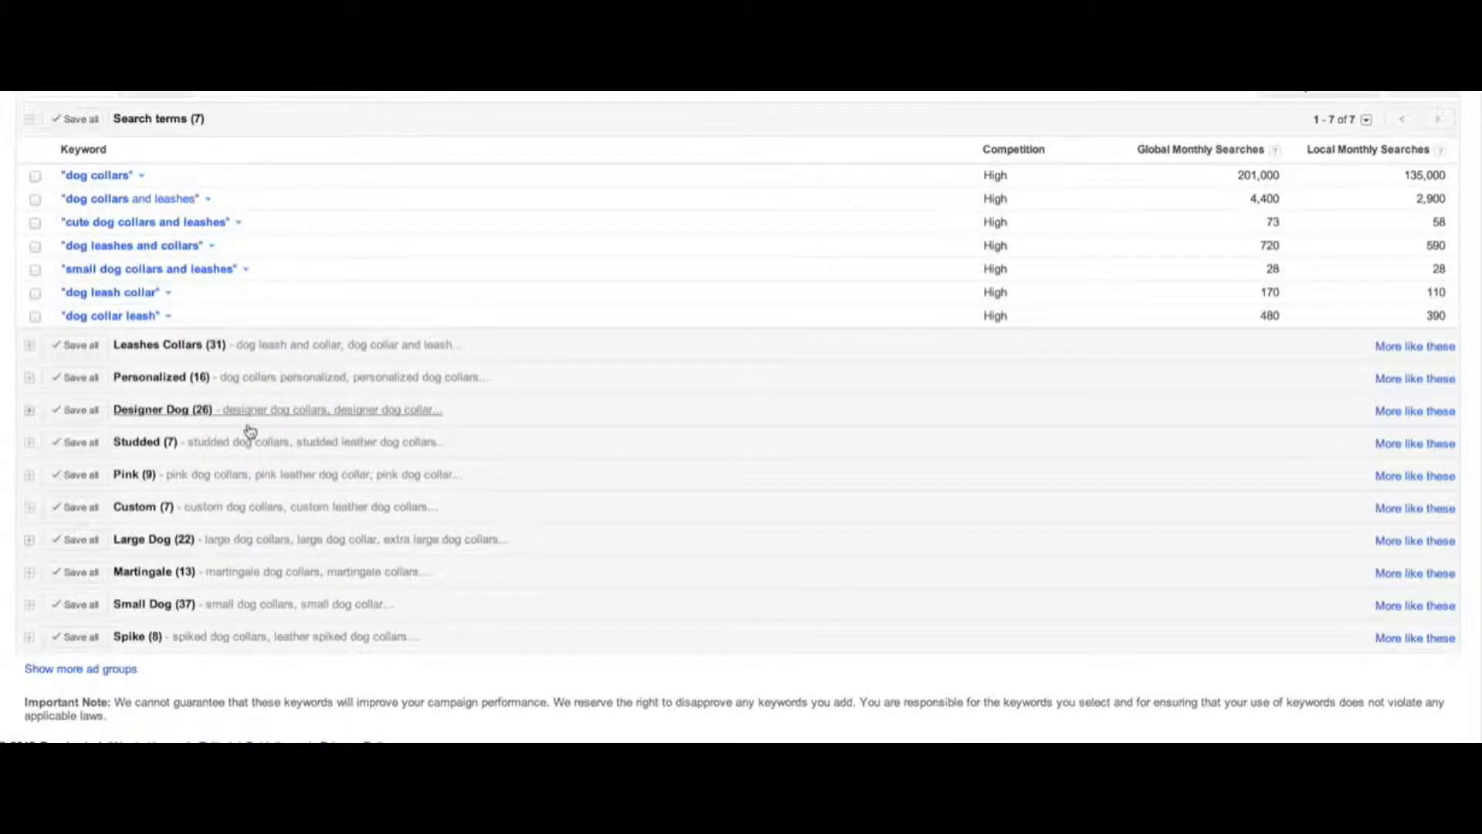
{"action": "key", "text": "super+Tab"}
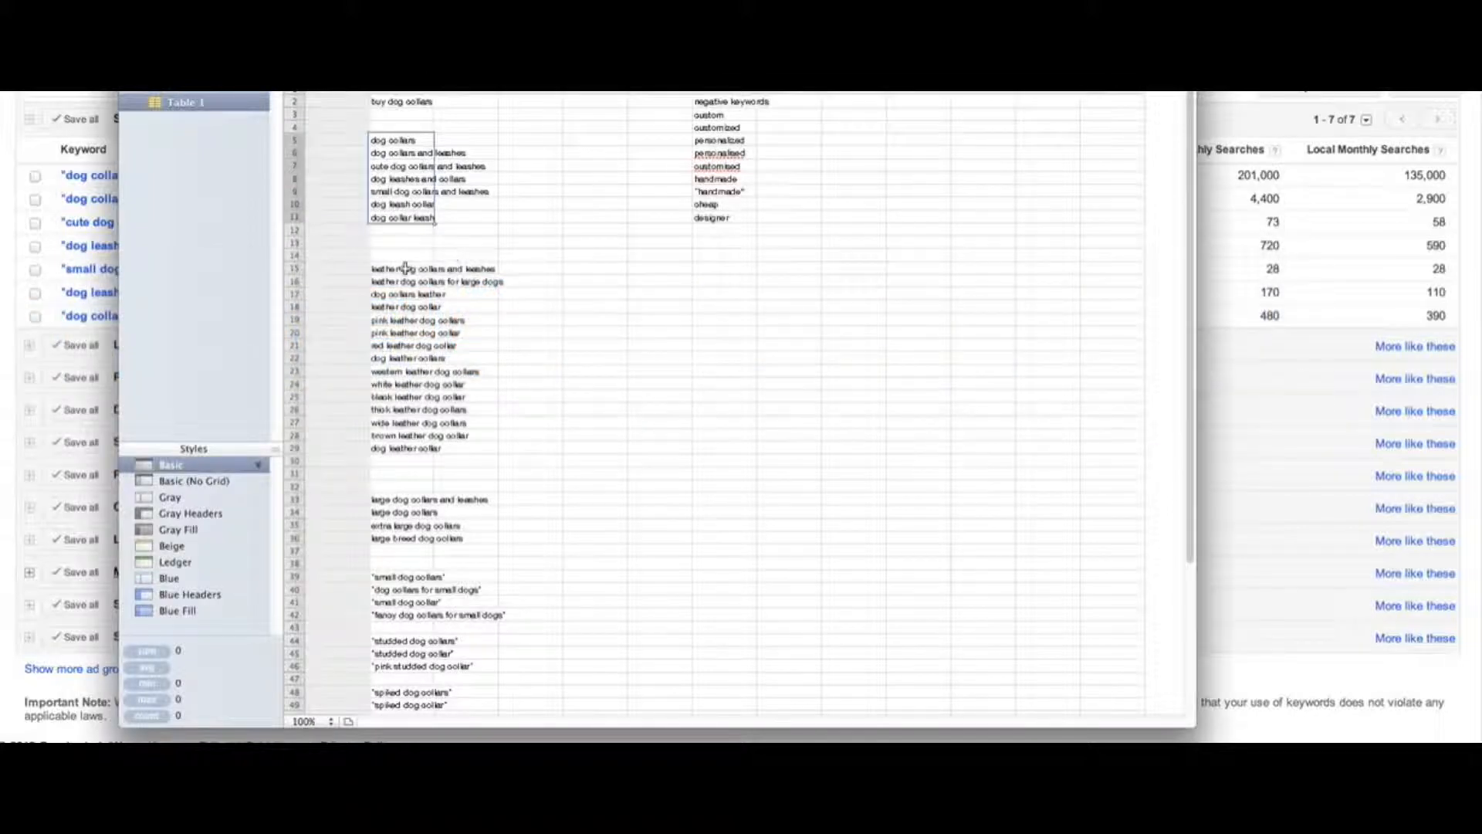
{"action": "left_click_drag", "start_coordinate": [403, 269], "coordinate": [415, 454]}
{"action": "key", "text": "super+Tab"}
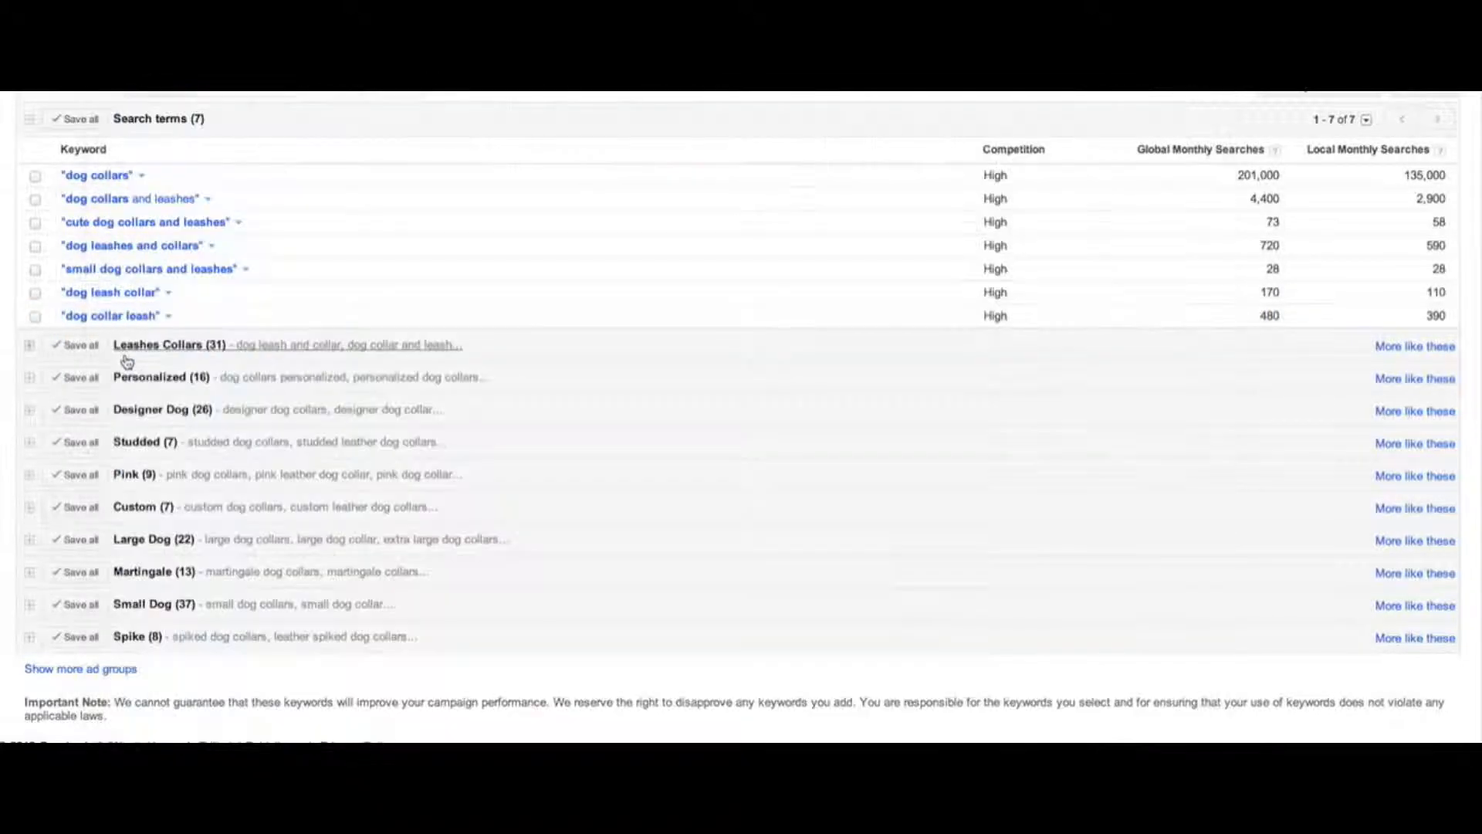
{"action": "scroll", "coordinate": [741, 386], "scroll_direction": "up", "scroll_amount": 5}
{"action": "left_click", "coordinate": [281, 202]}
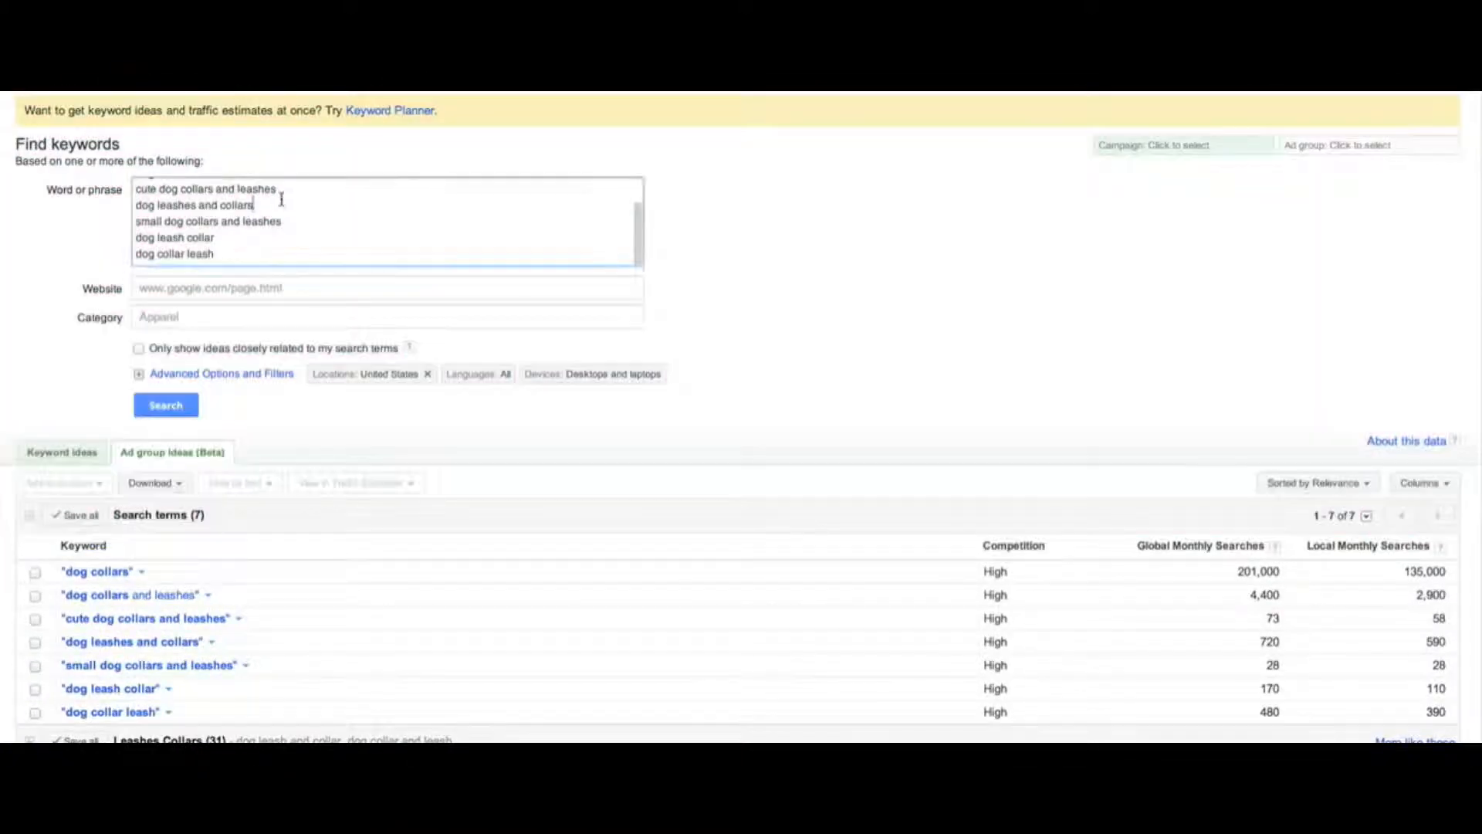
{"action": "key", "text": "super+a"}
{"action": "key", "text": "super+v"}
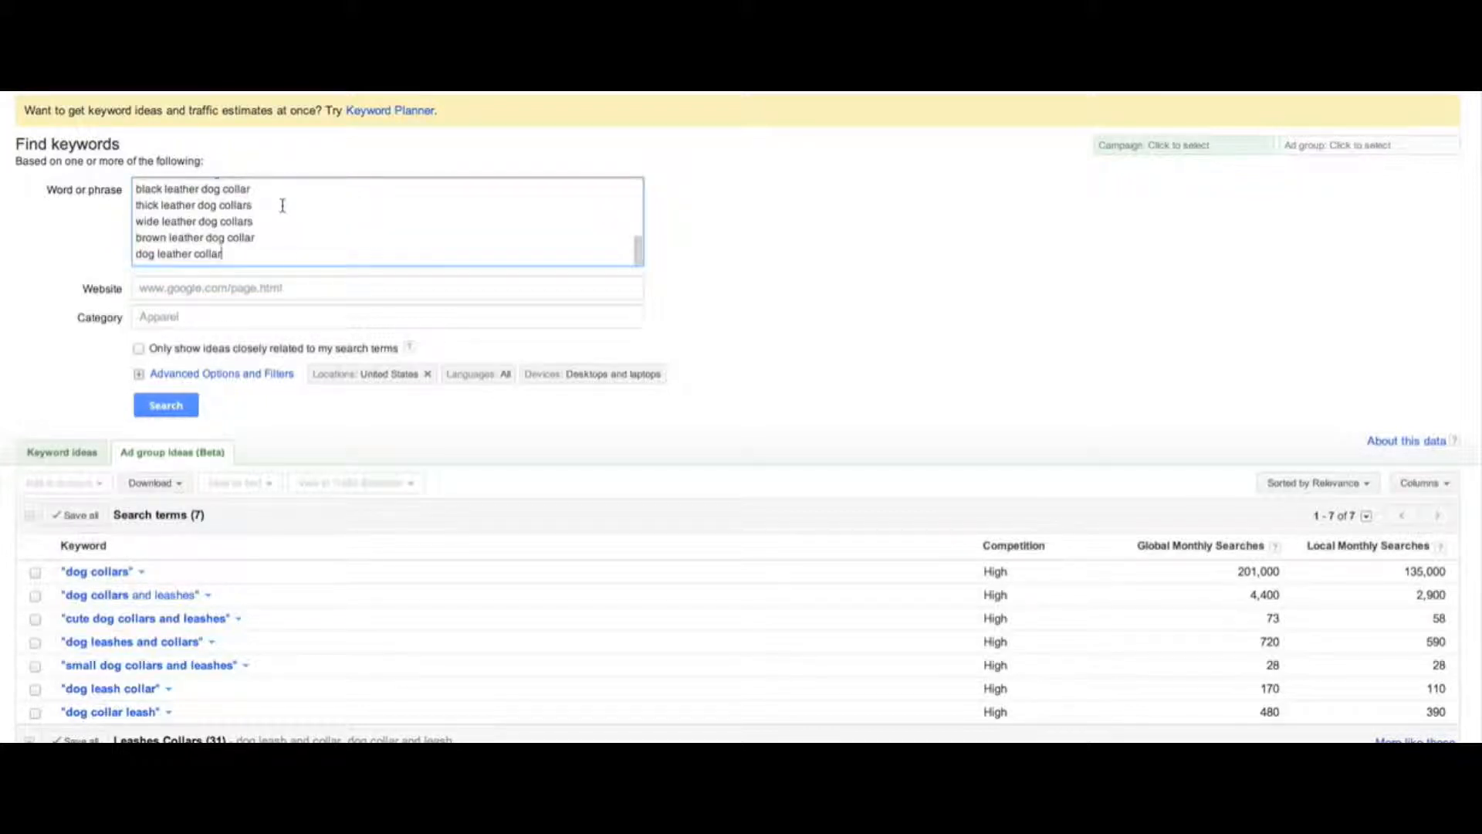
{"action": "left_click", "coordinate": [149, 401]}
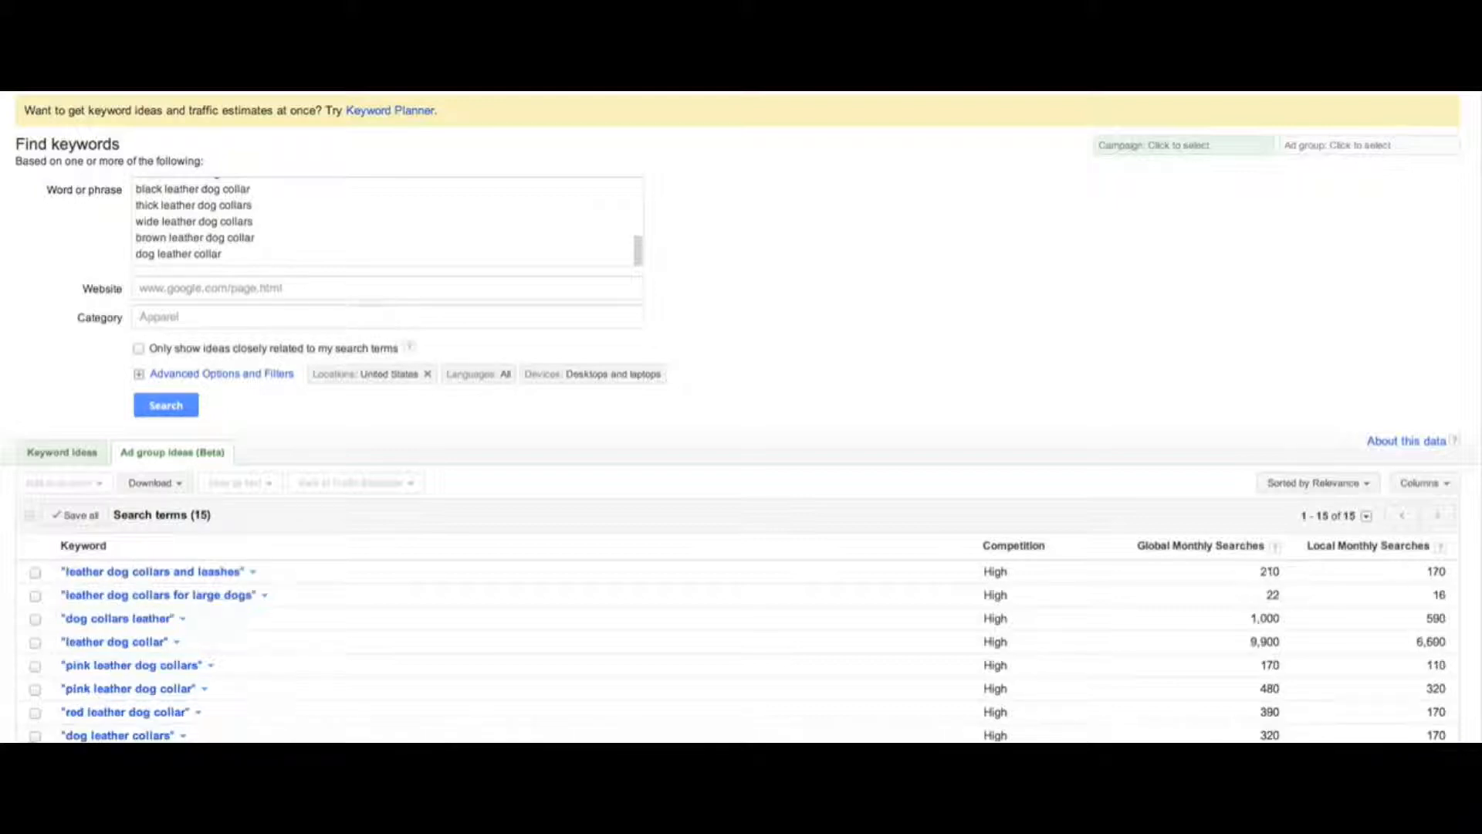
Expand the Collars & Leashes ad group and check its keyword "dog leashes and collars" against the spreadsheet list
{"action": "scroll", "coordinate": [741, 416], "scroll_direction": "down", "scroll_amount": 7}
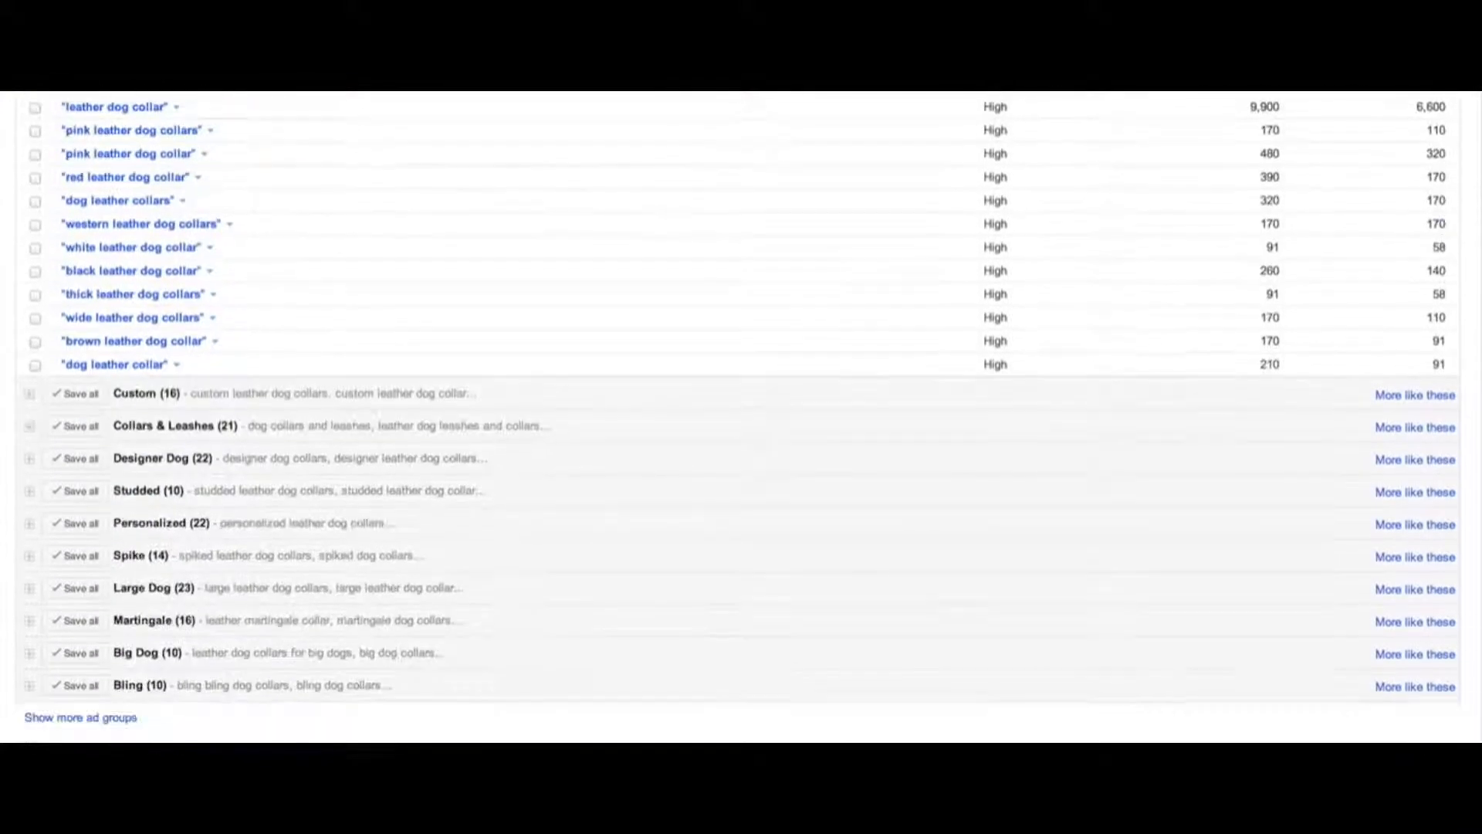
{"action": "left_click", "coordinate": [306, 443]}
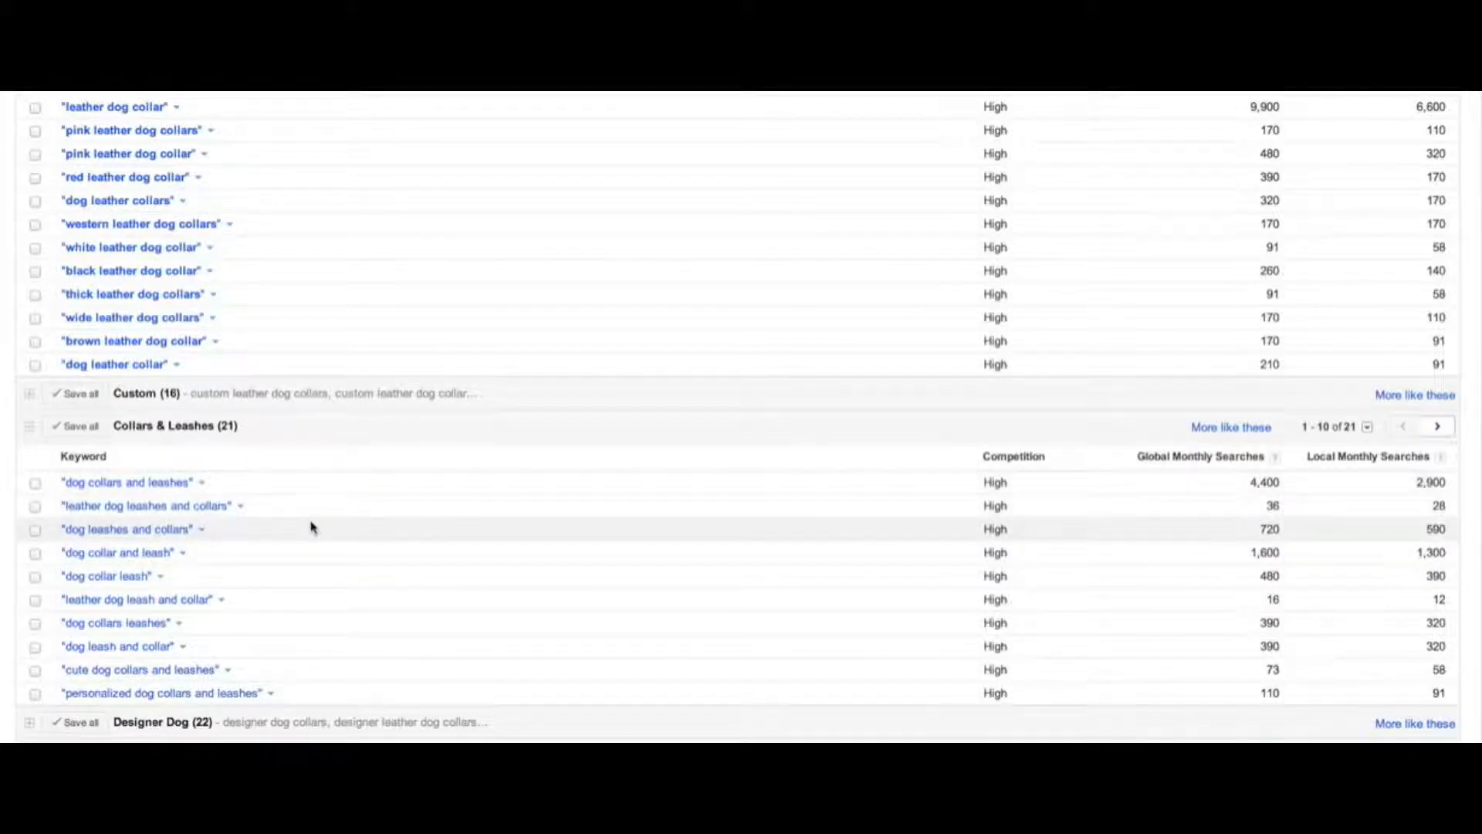
{"action": "left_click_drag", "start_coordinate": [61, 529], "coordinate": [241, 525]}
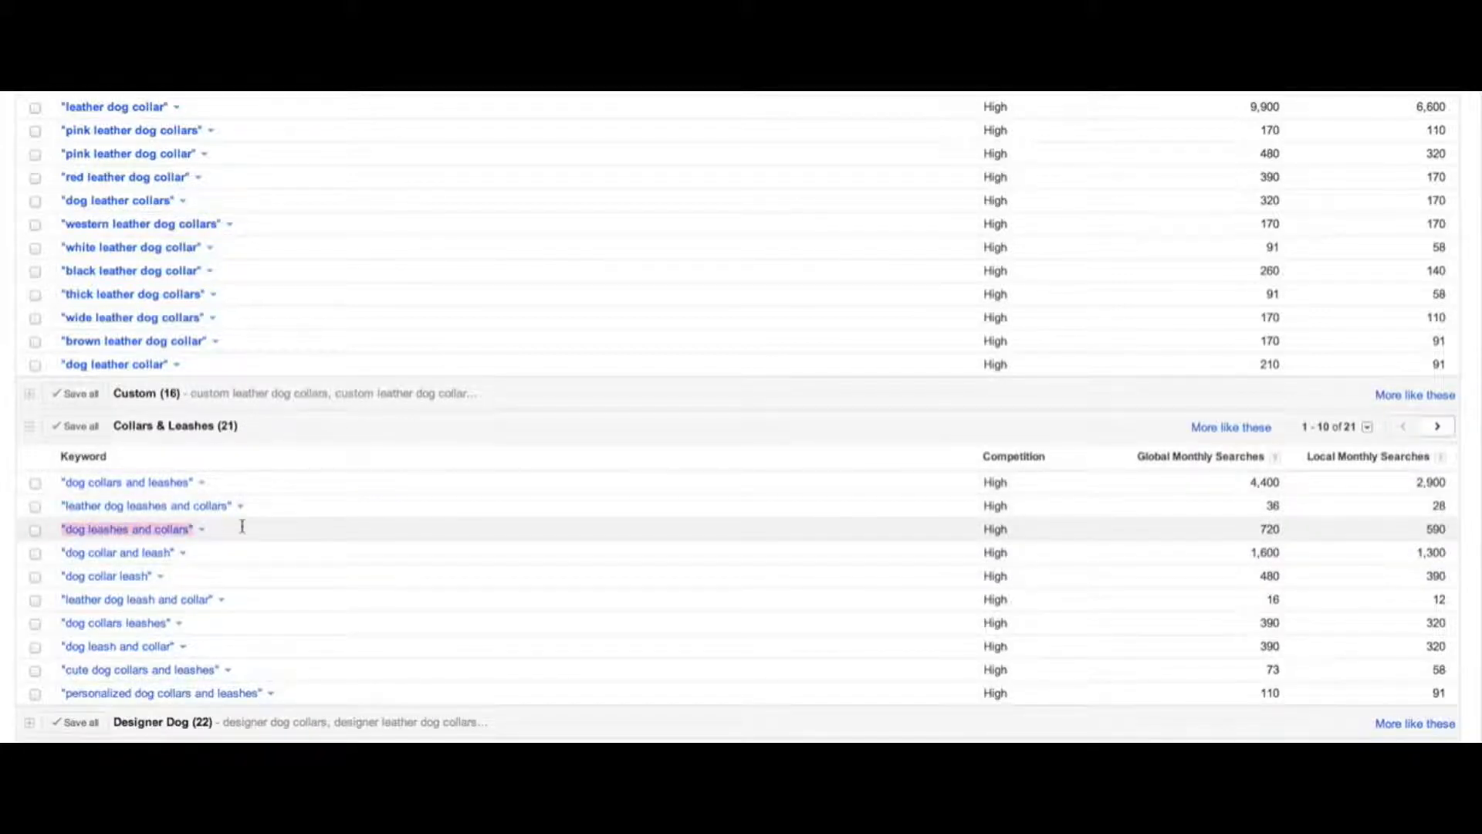
{"action": "key", "text": "super+Tab"}
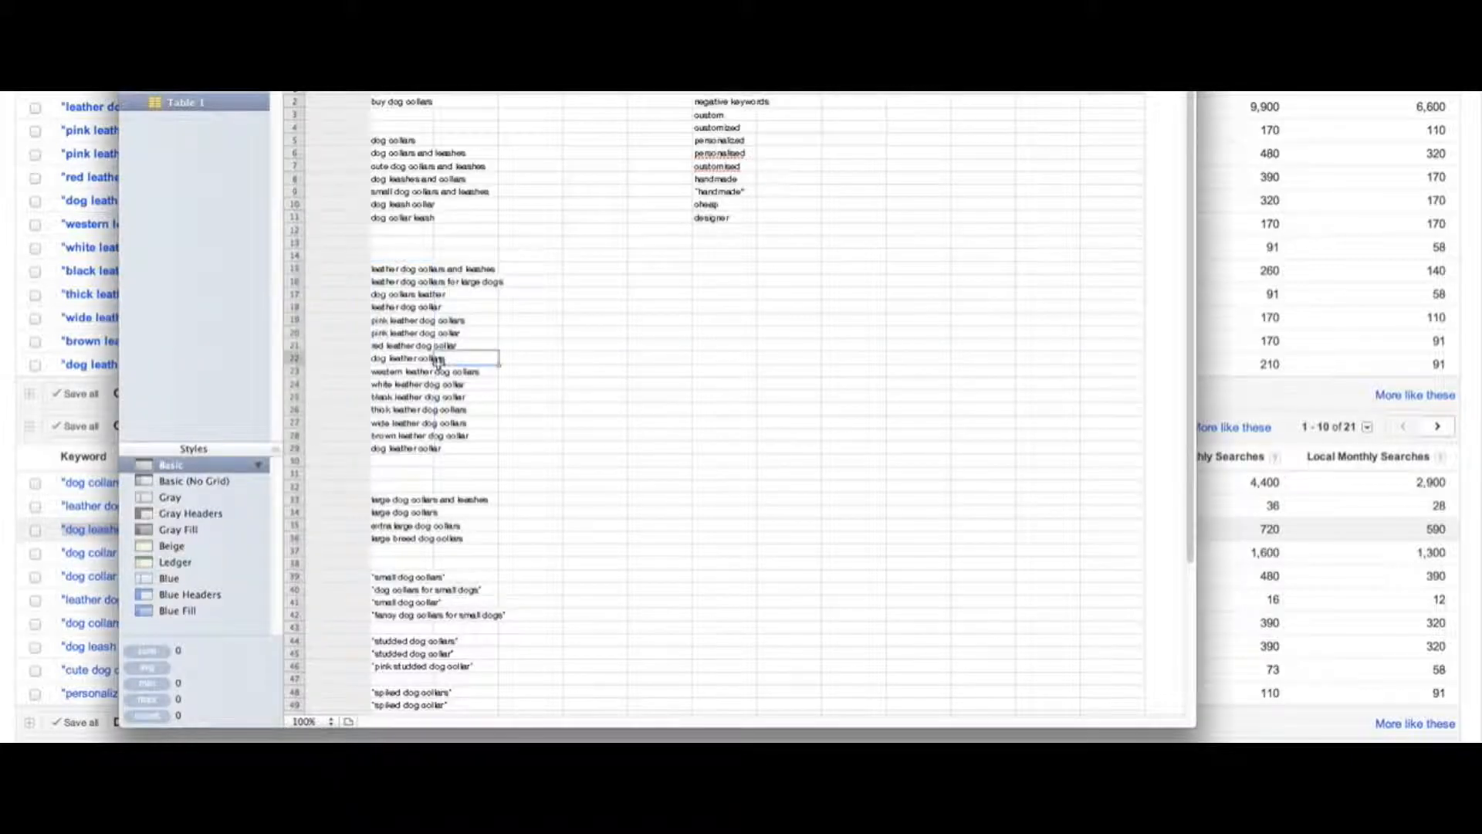
{"action": "key", "text": "super+Tab"}
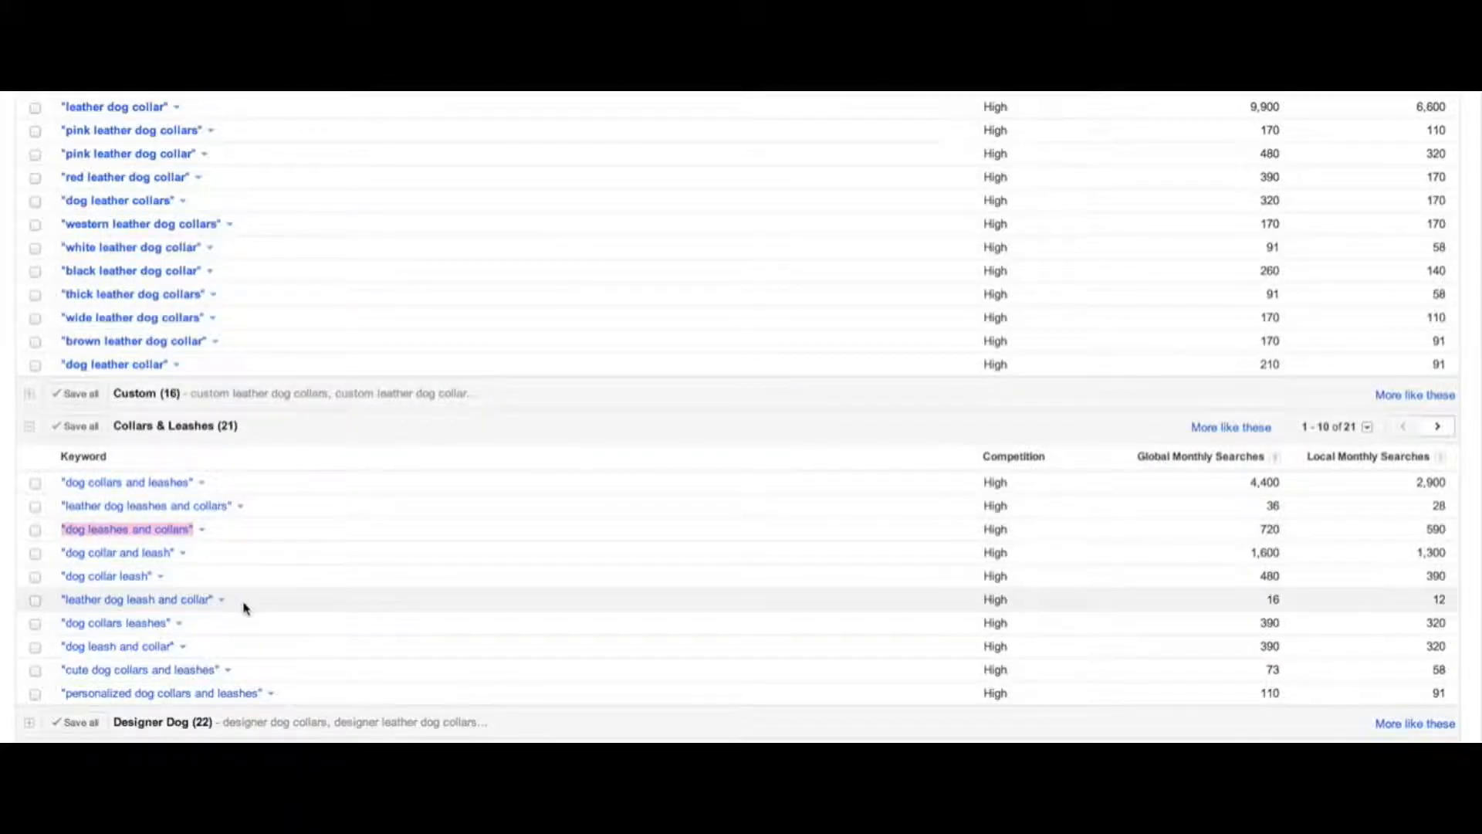
Copy the keyword "leather dog leash and collar" into a new spreadsheet row inserted below "dog leather collars" in cell B22
{"action": "left_click_drag", "start_coordinate": [244, 607], "coordinate": [59, 600]}
{"action": "key", "text": "super+c"}
{"action": "key", "text": "super+Tab"}
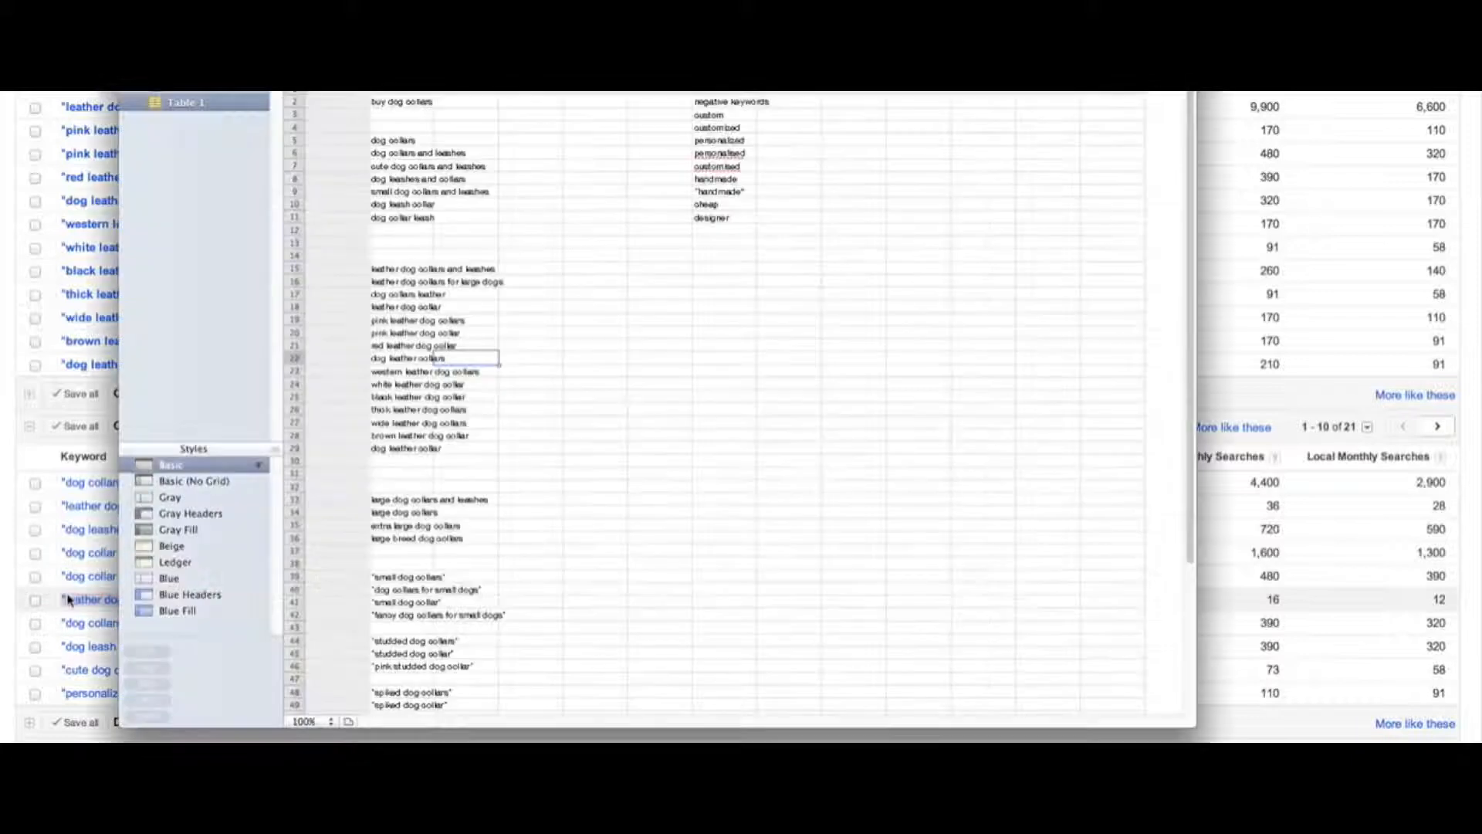
{"action": "key", "text": "Left"}
{"action": "key", "text": "alt+Down"}
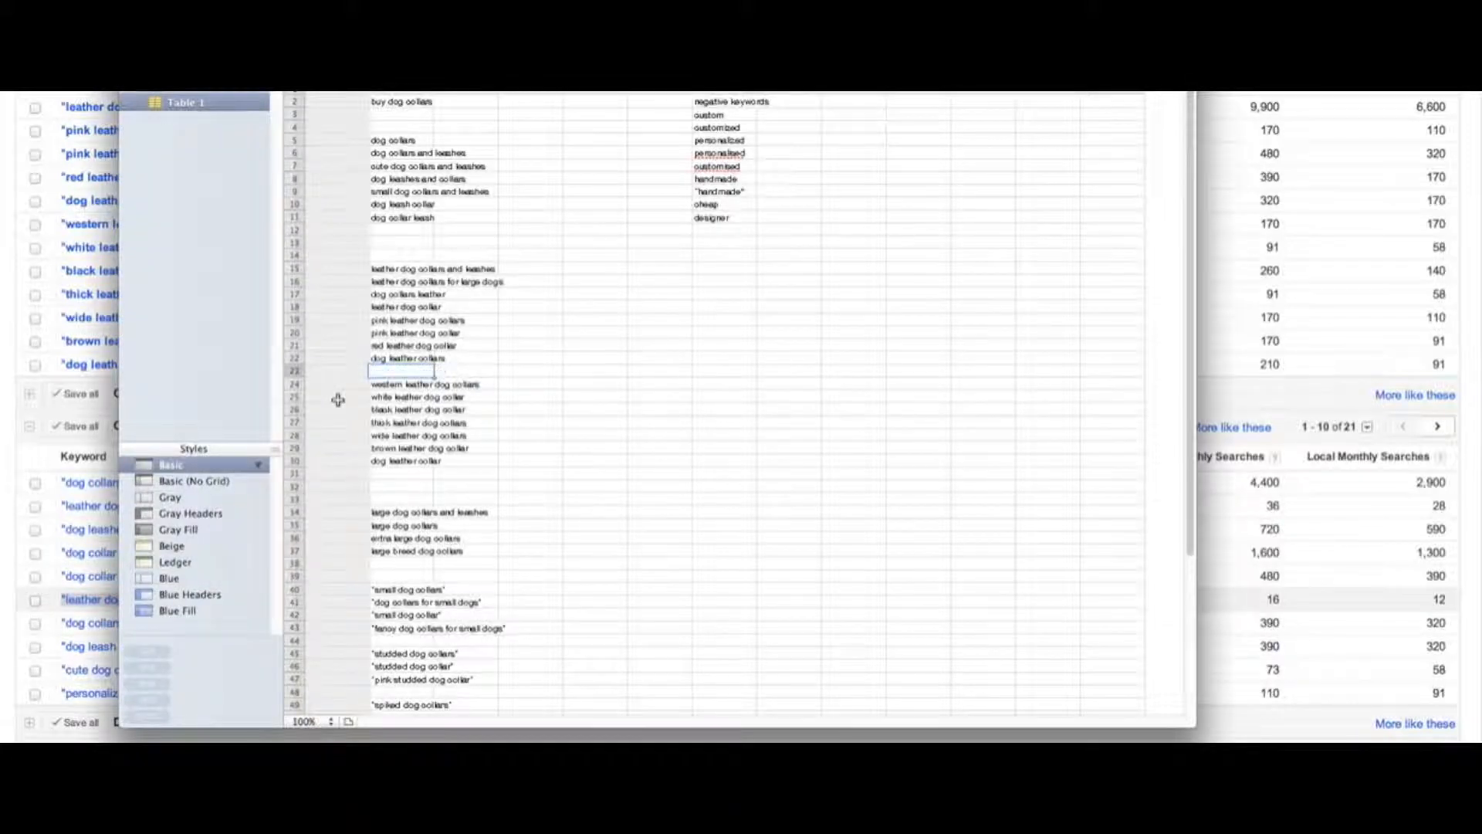
{"action": "key", "text": "super+v"}
Replace the keyword tool's search phrases with the large dog collar keywords from spreadsheet cells B34 to B37 and run the search
{"action": "key", "text": "super+Tab"}
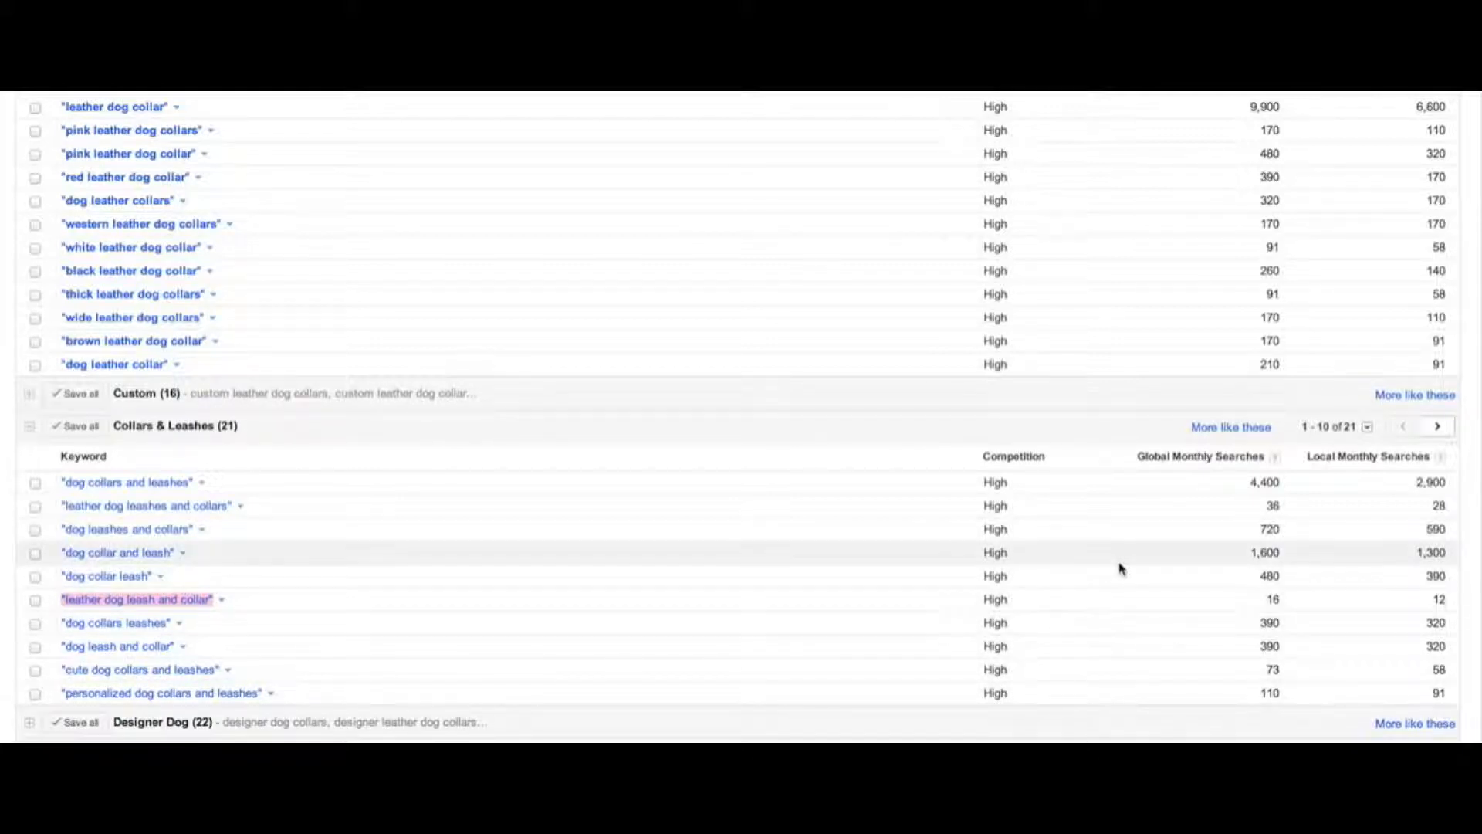
{"action": "scroll", "coordinate": [1121, 569], "scroll_direction": "down", "scroll_amount": 1}
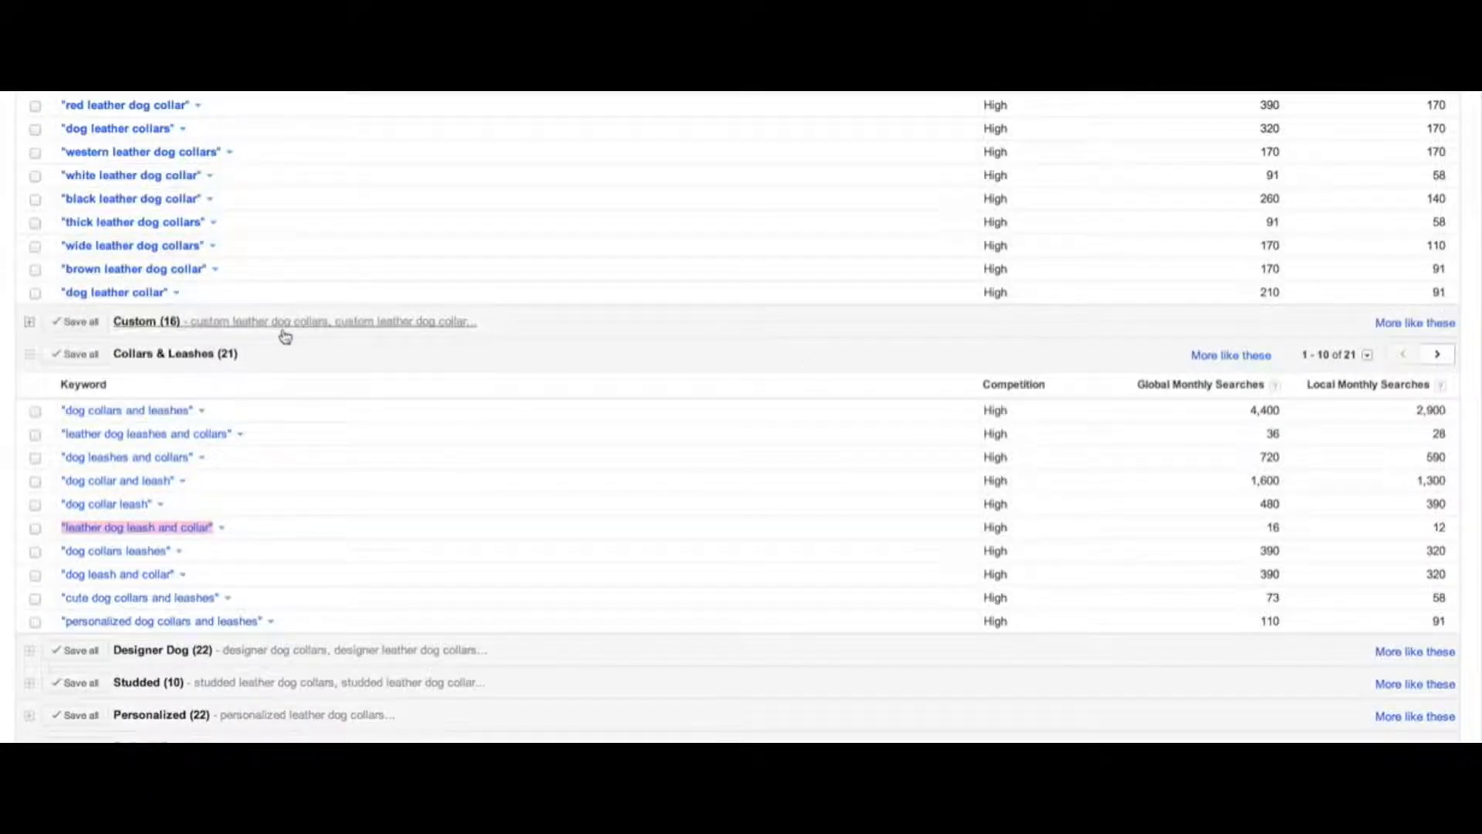
{"action": "scroll", "coordinate": [357, 333], "scroll_direction": "down", "scroll_amount": 3}
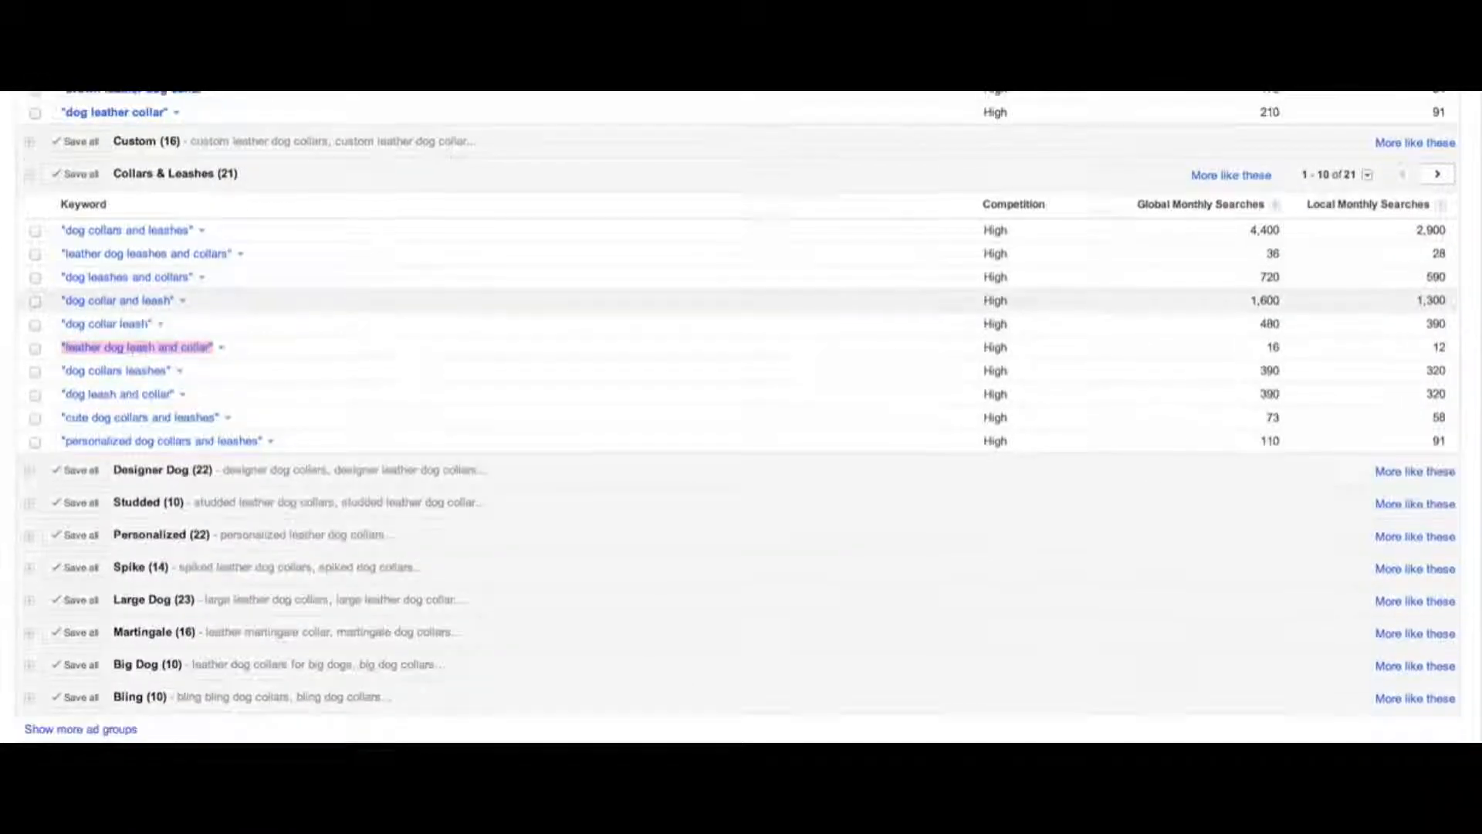
{"action": "scroll", "coordinate": [357, 325], "scroll_direction": "down", "scroll_amount": 1}
{"action": "key", "text": "super+Tab"}
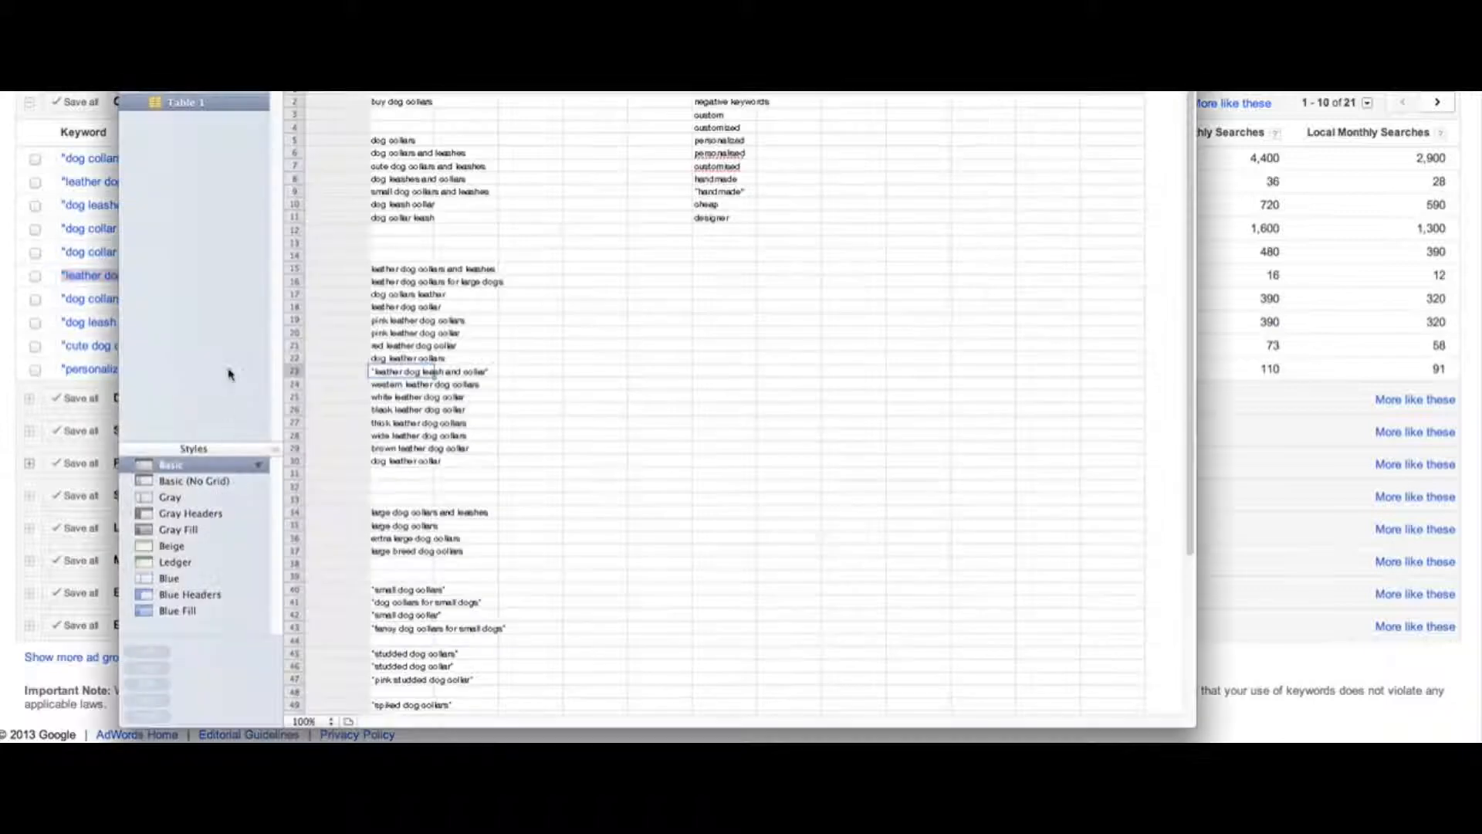
{"action": "left_click_drag", "start_coordinate": [401, 513], "coordinate": [406, 553]}
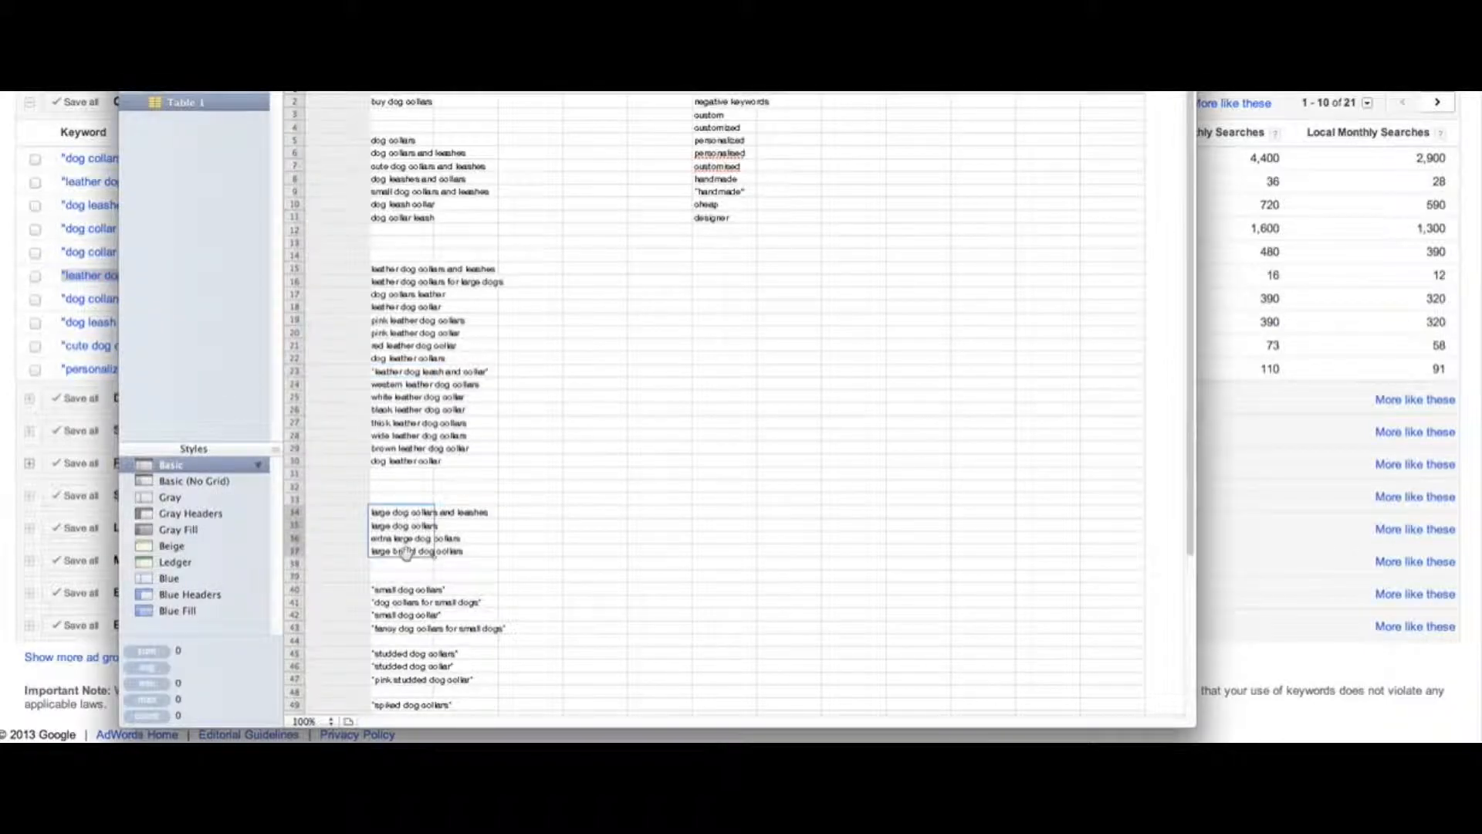
{"action": "key", "text": "super+Tab"}
{"action": "left_click_drag", "start_coordinate": [1472, 726], "coordinate": [1472, 93]}
{"action": "left_click", "coordinate": [1472, 95]}
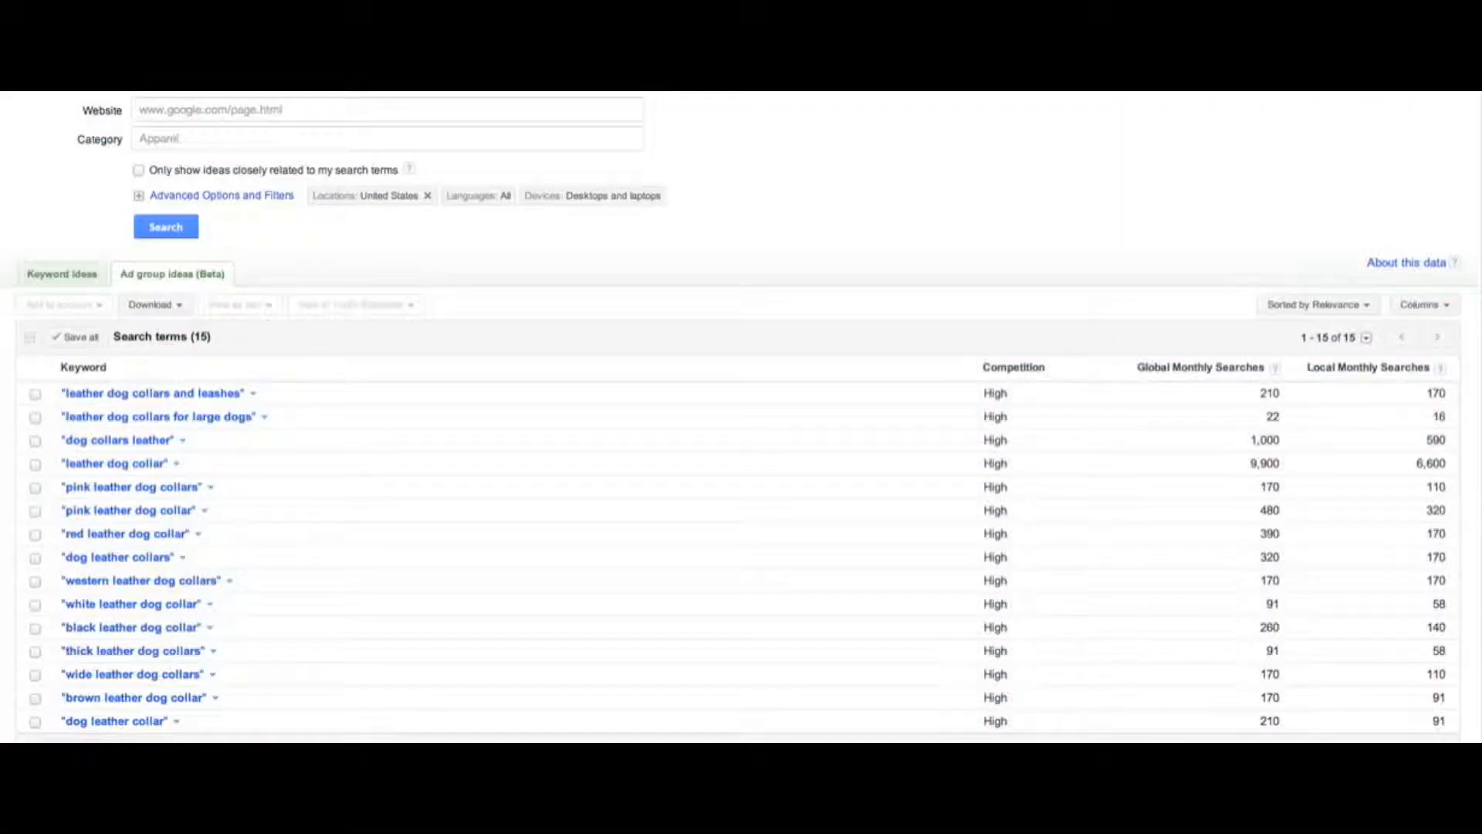
{"action": "left_click", "coordinate": [183, 237]}
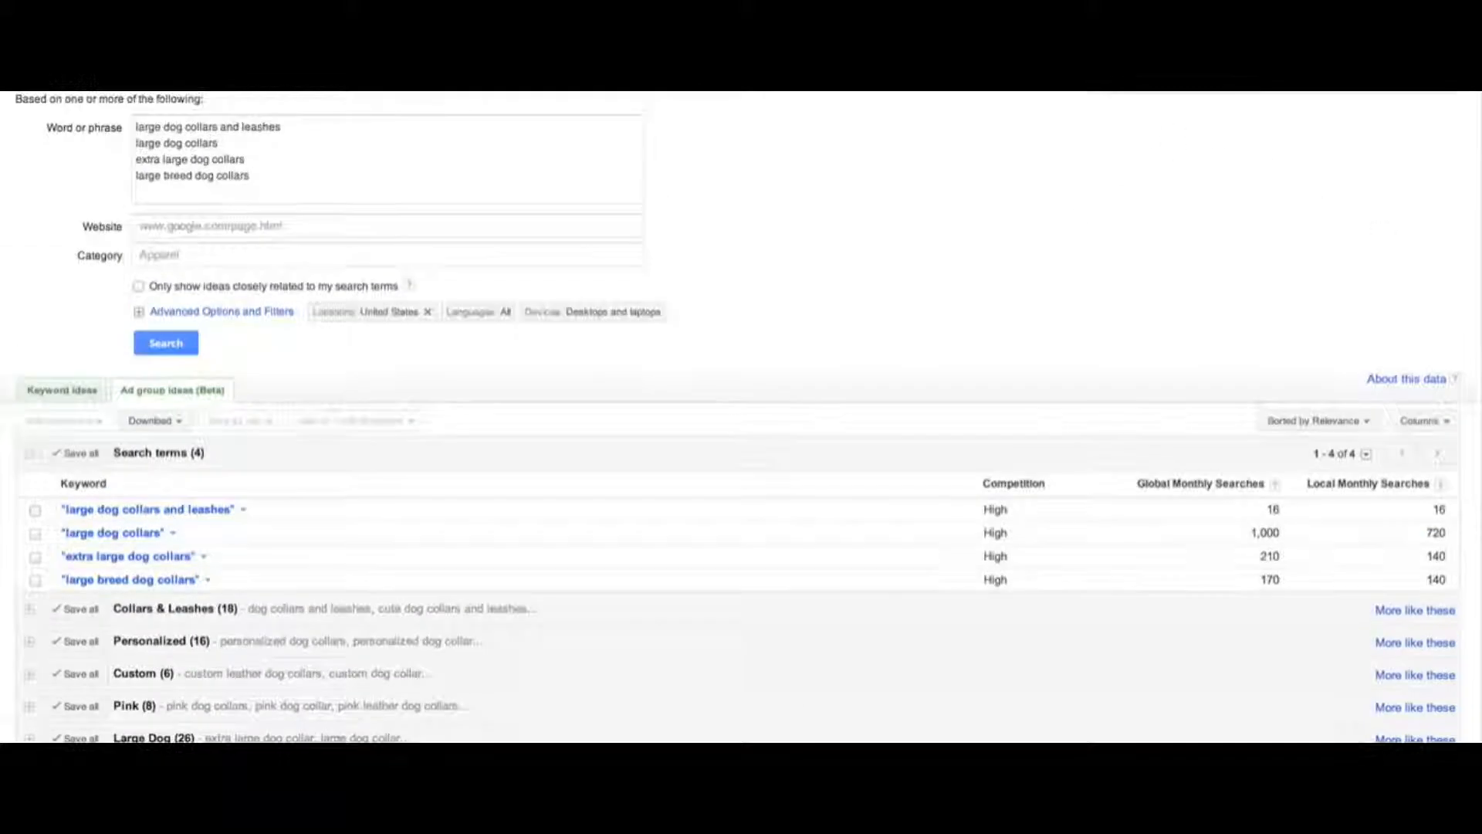
Expand the Large Dog ad group in the keyword tool's results to list its keywords
{"action": "scroll", "coordinate": [895, 491], "scroll_direction": "down", "scroll_amount": 1}
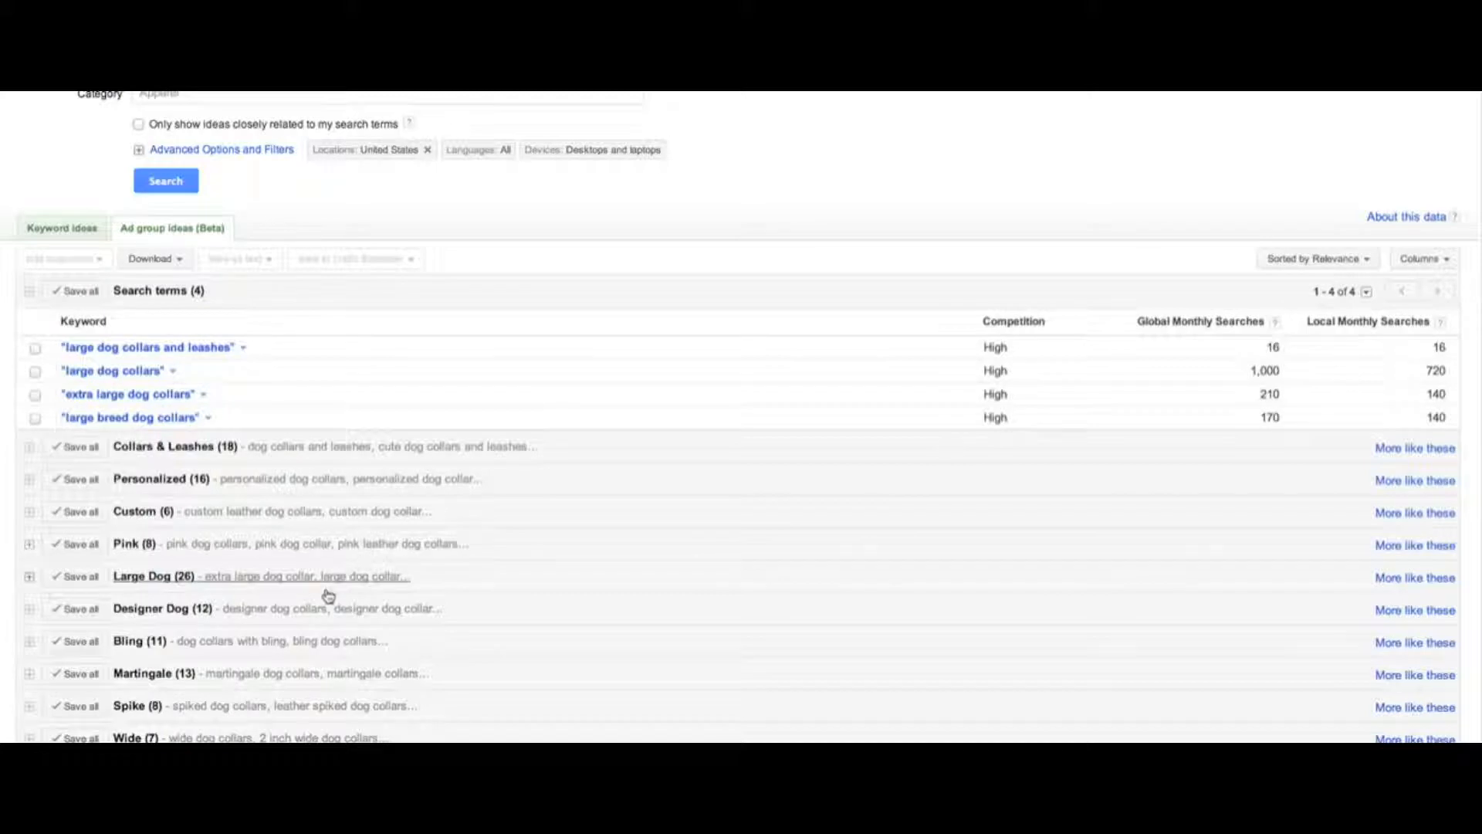
{"action": "scroll", "coordinate": [702, 142], "scroll_direction": "up", "scroll_amount": 1}
{"action": "scroll", "coordinate": [783, 165], "scroll_direction": "up", "scroll_amount": 5}
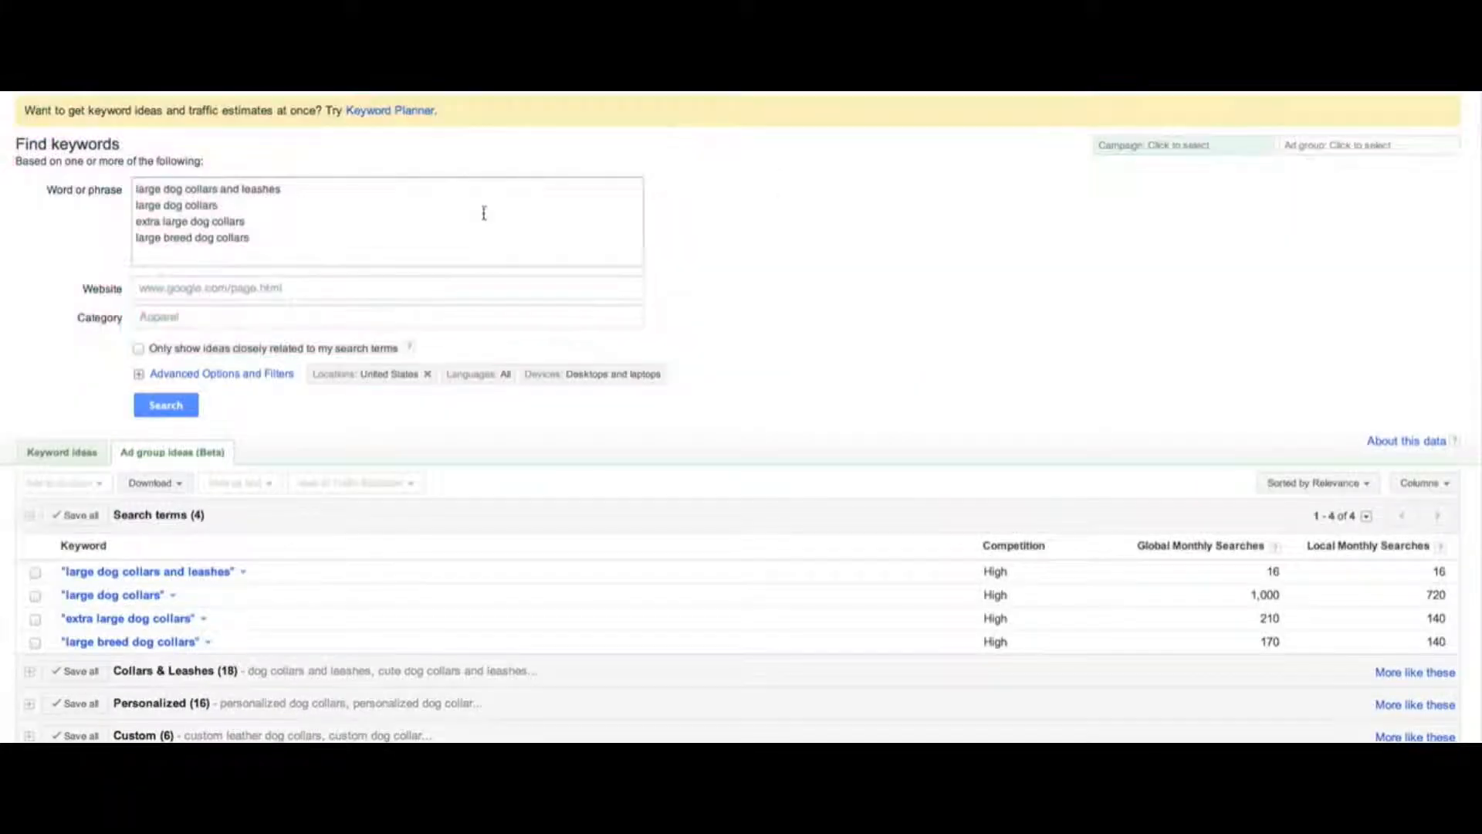
{"action": "scroll", "coordinate": [869, 275], "scroll_direction": "down", "scroll_amount": 6}
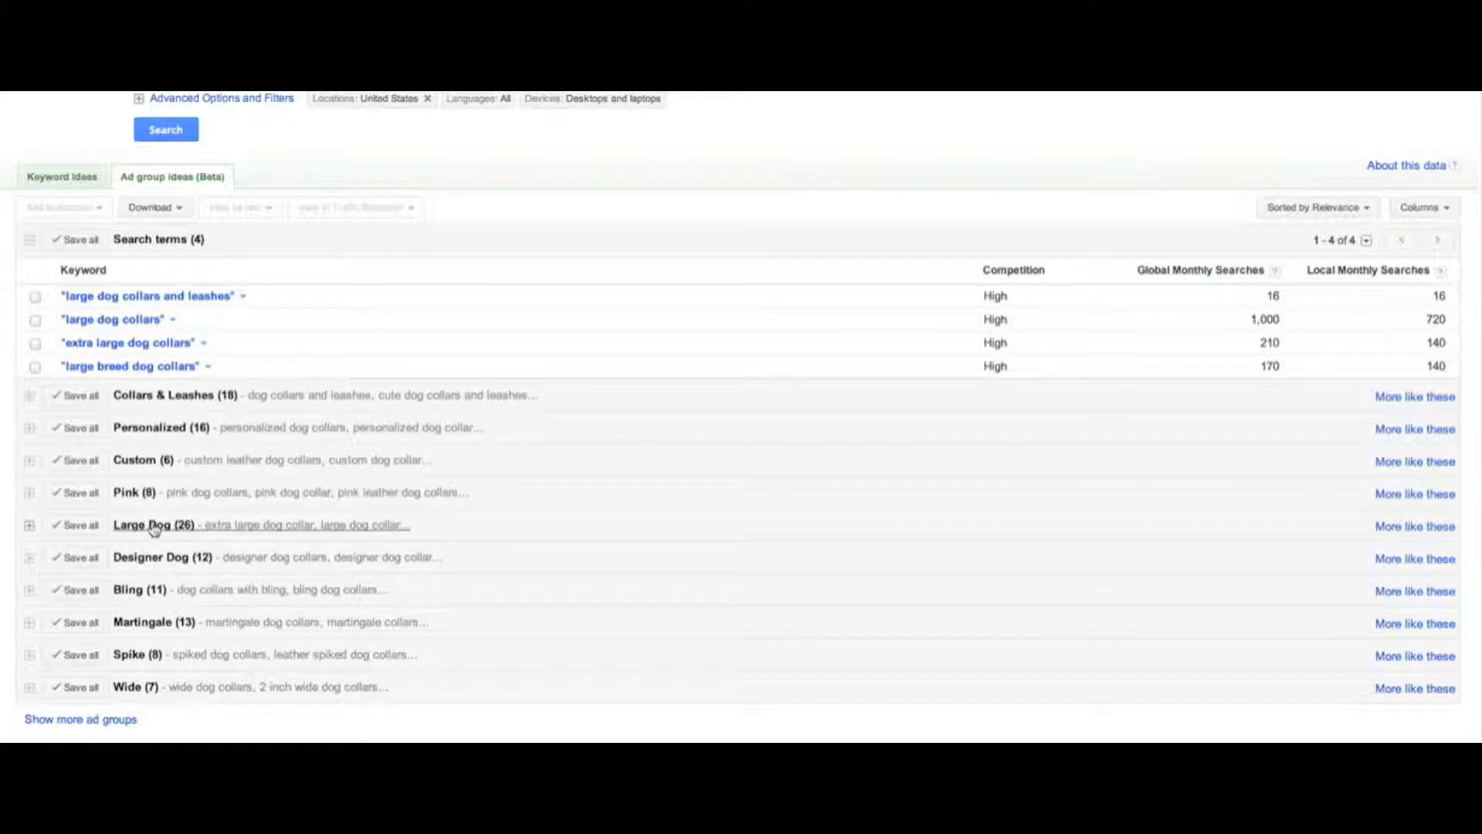
{"action": "left_click", "coordinate": [204, 531]}
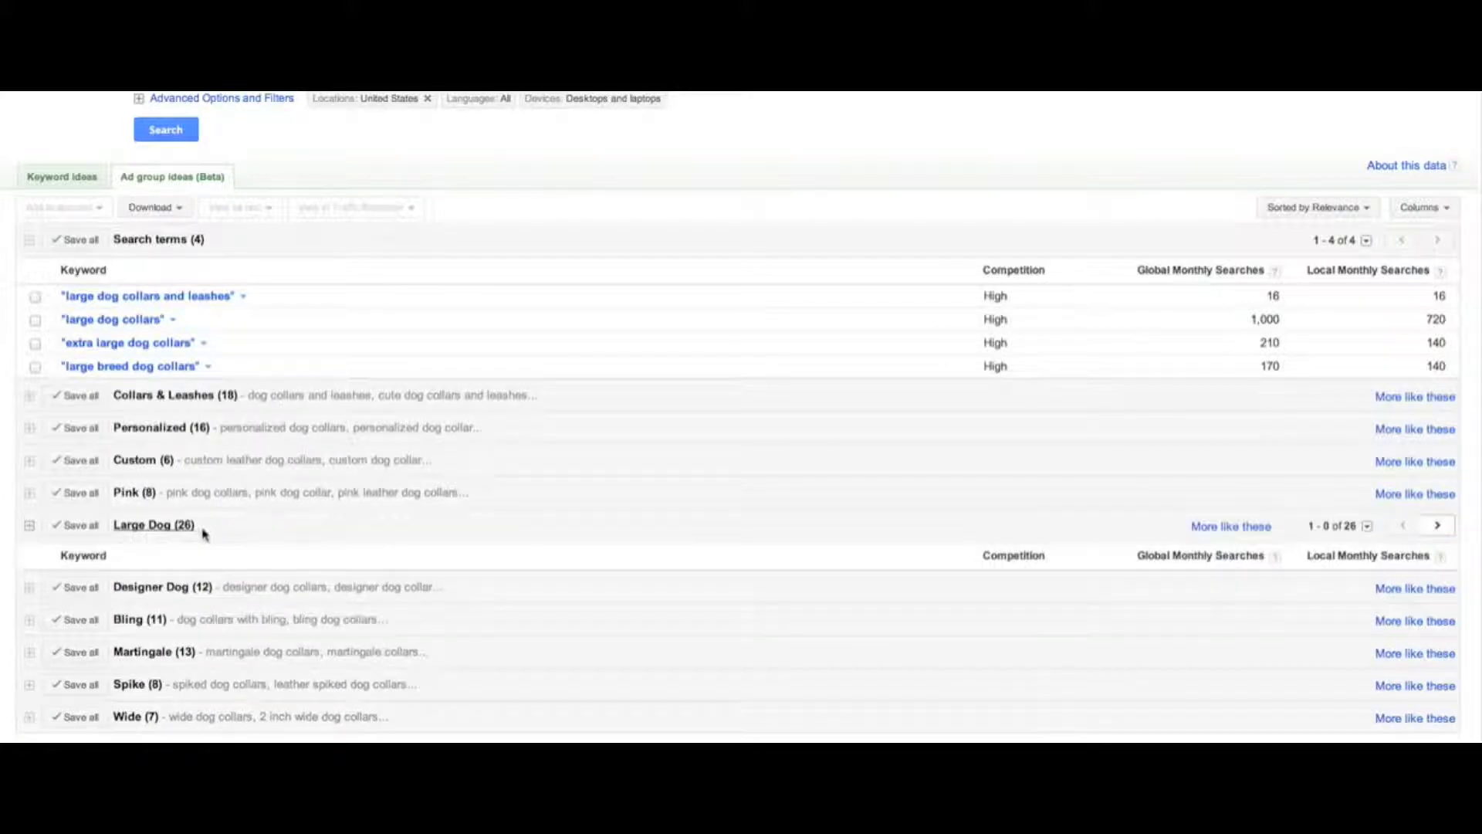
{"action": "scroll", "coordinate": [860, 396], "scroll_direction": "down", "scroll_amount": 4}
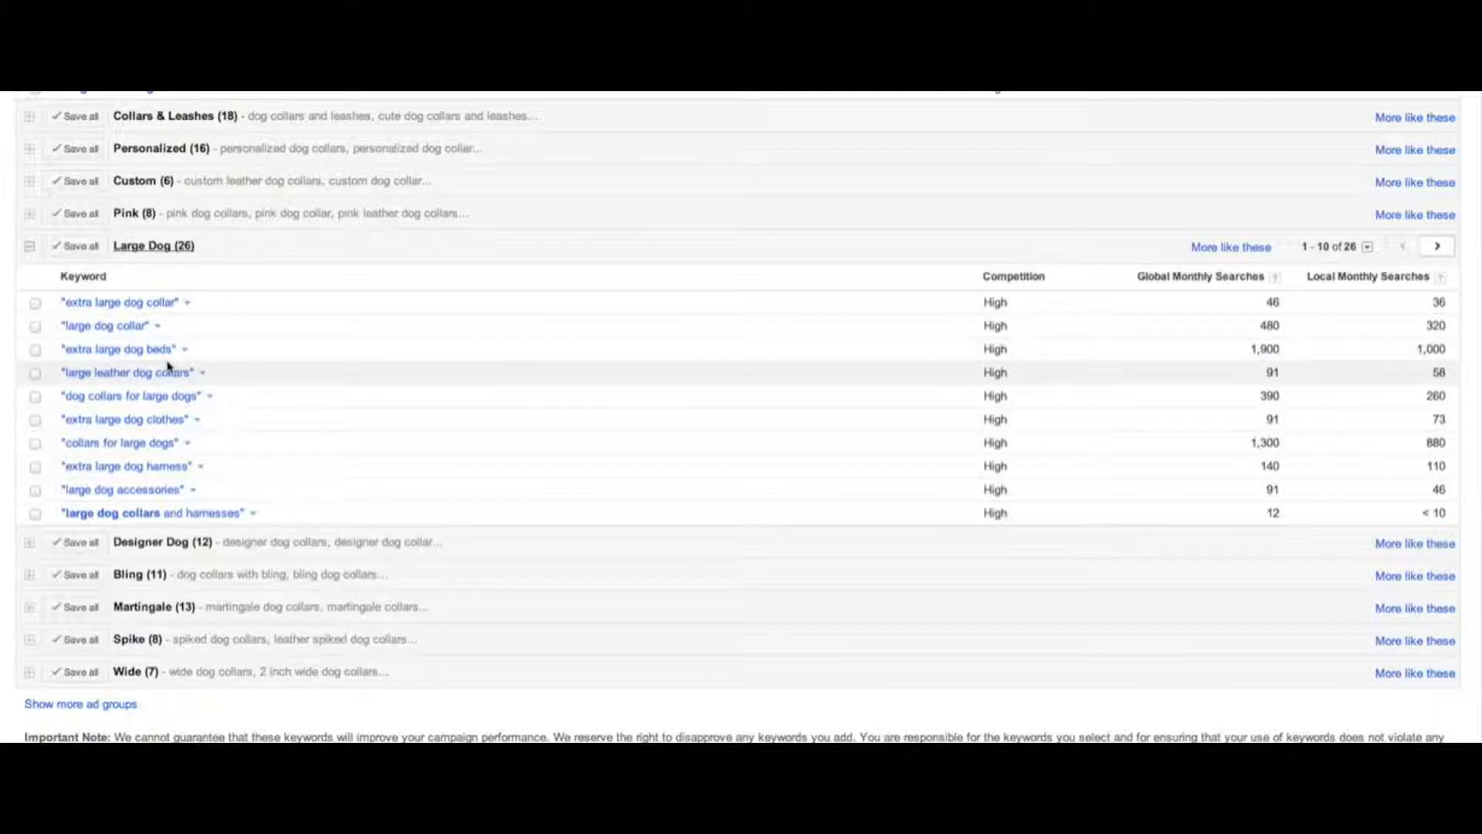
Add "beds" and "bed" to the spreadsheet's negative keywords list in the two rows below "designer"
{"action": "key", "text": "super+Tab"}
{"action": "left_click", "coordinate": [194, 306]}
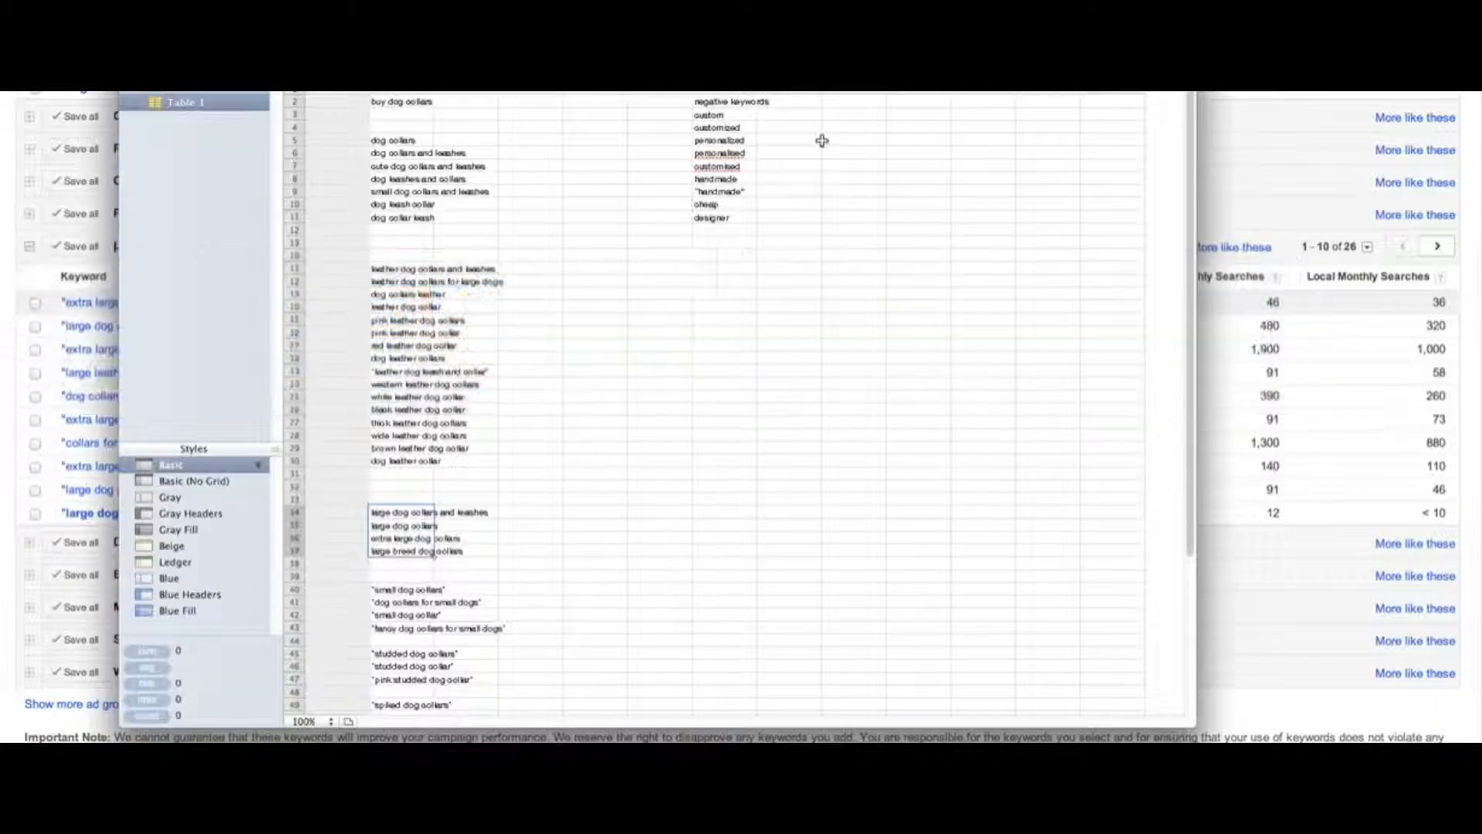
{"action": "left_click", "coordinate": [748, 230]}
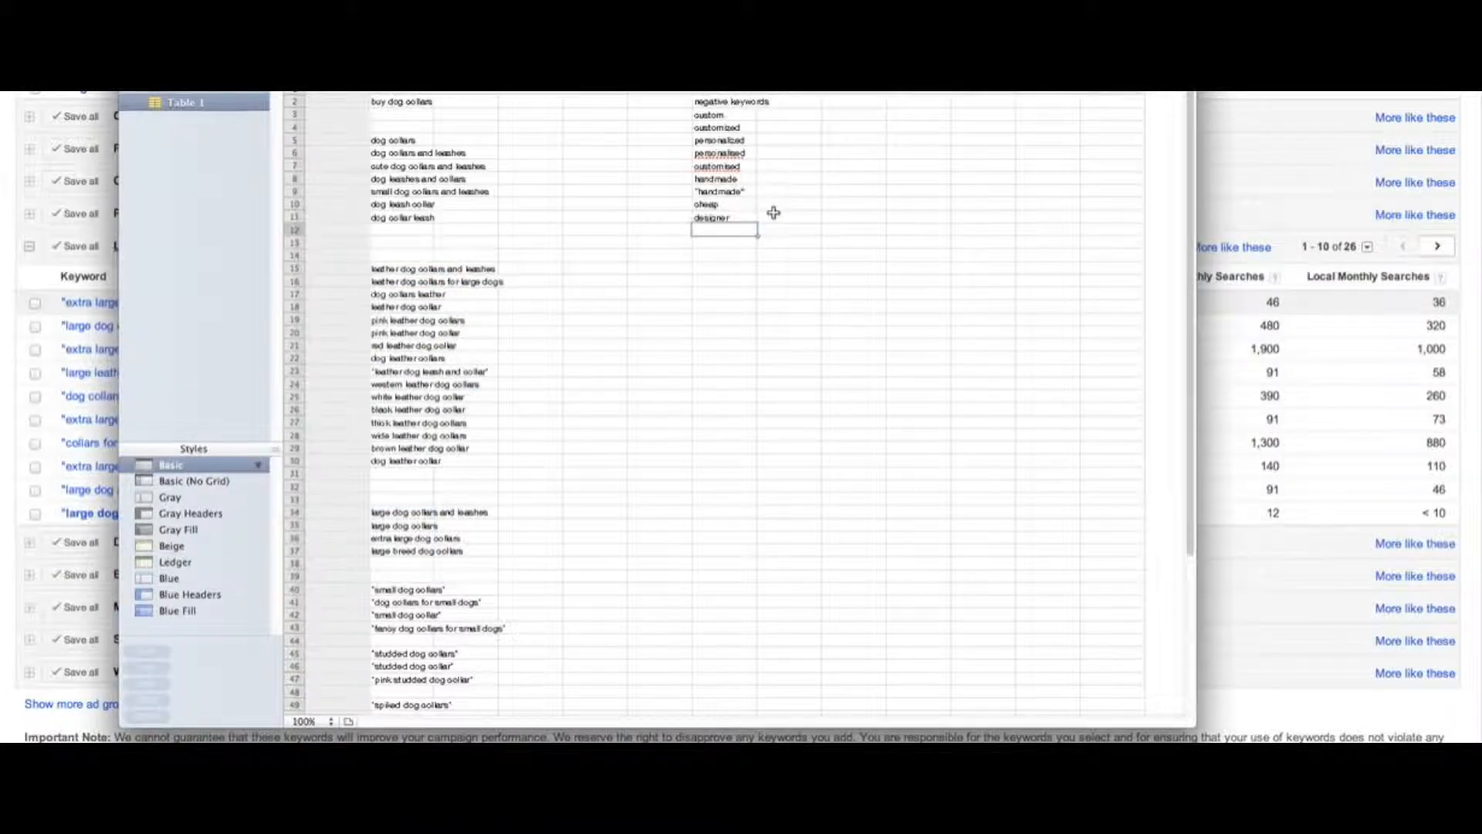
{"action": "type", "text": "beds"}
{"action": "key", "text": "Return"}
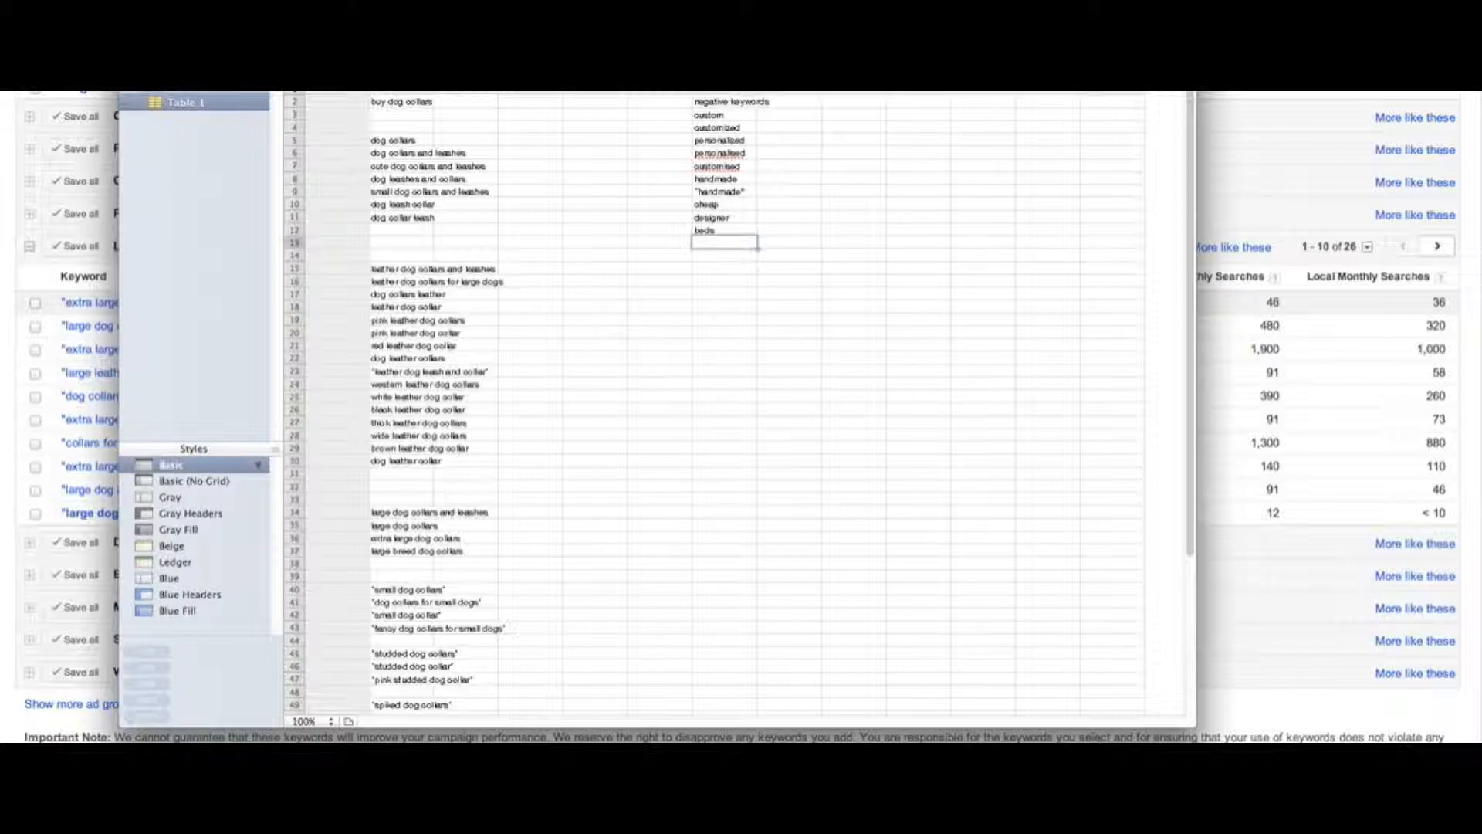
{"action": "type", "text": "beds"}
{"action": "key", "text": "Return"}
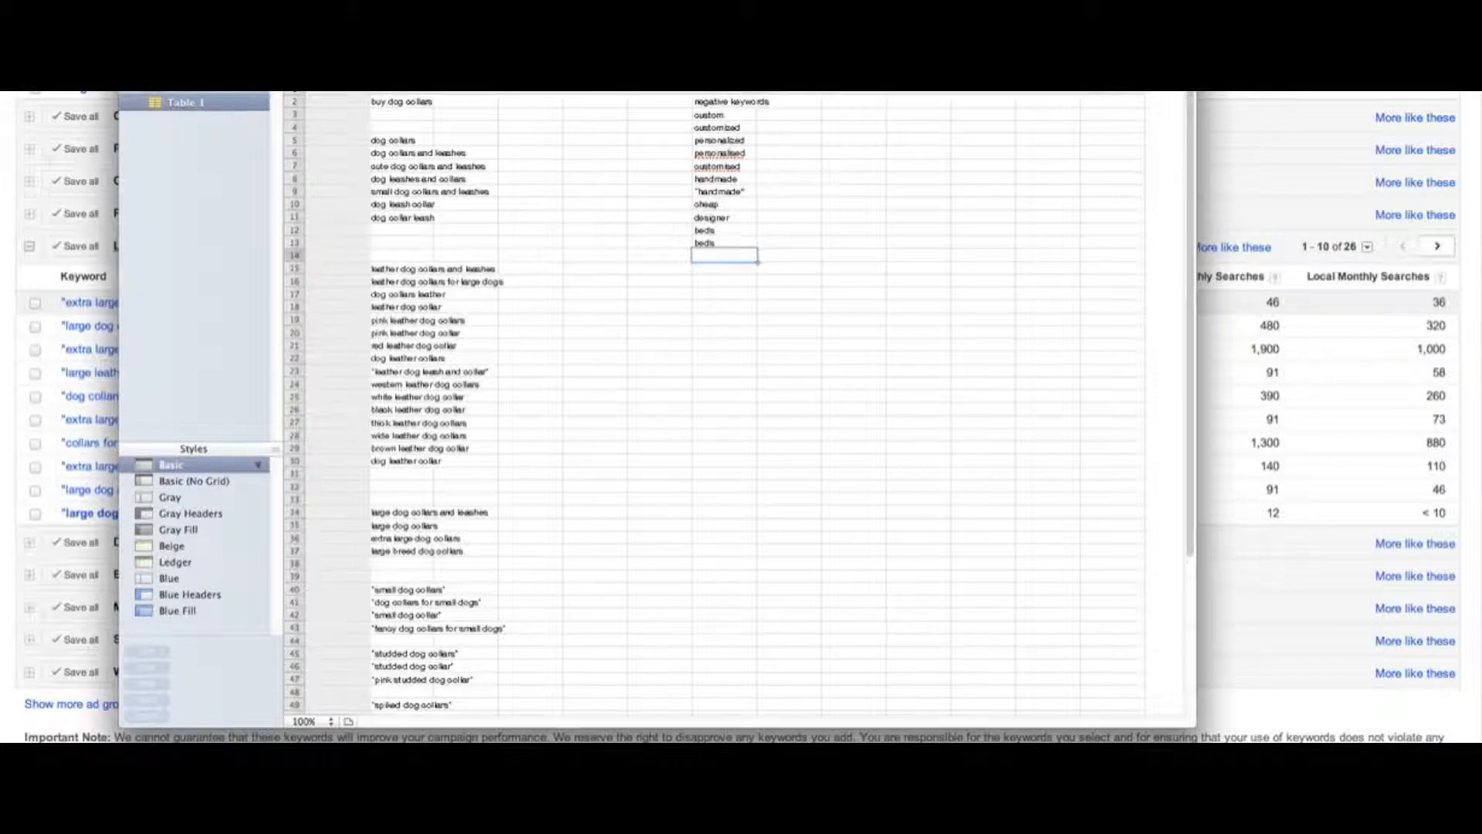
{"action": "left_click", "coordinate": [721, 242]}
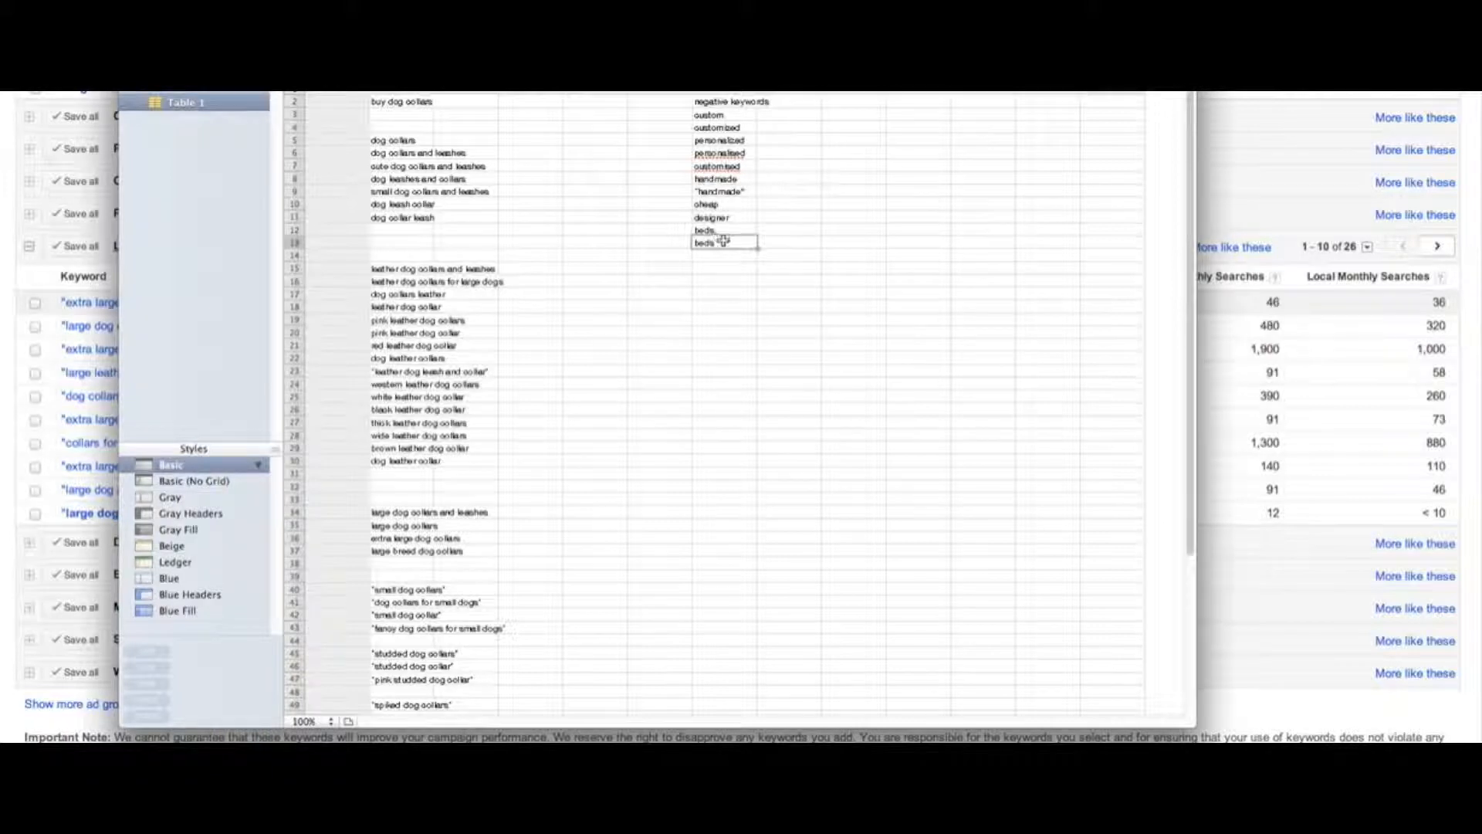
{"action": "left_click", "coordinate": [723, 242]}
{"action": "left_click", "coordinate": [725, 485]}
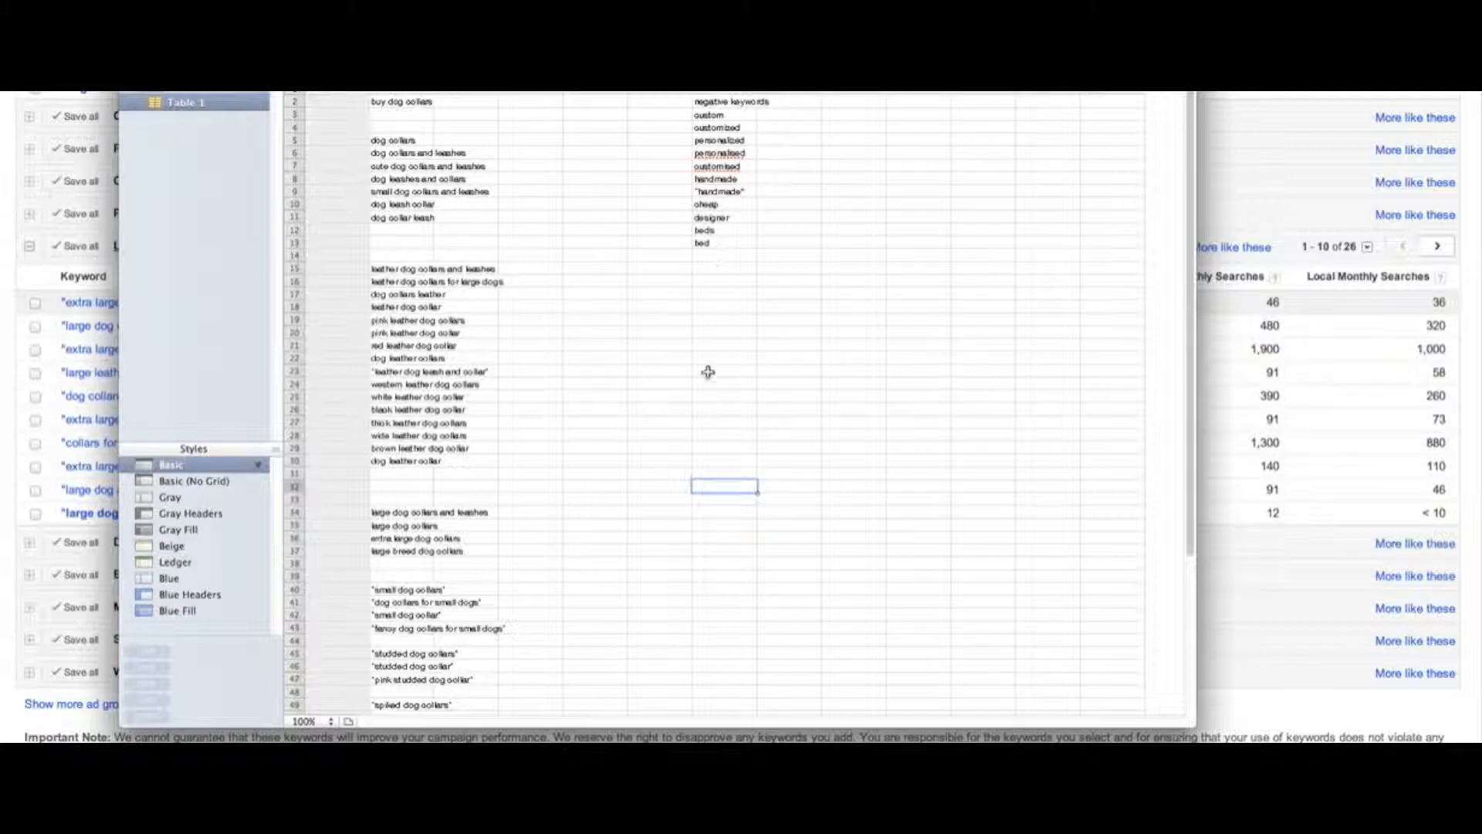
{"action": "left_click_drag", "start_coordinate": [721, 484], "coordinate": [734, 339]}
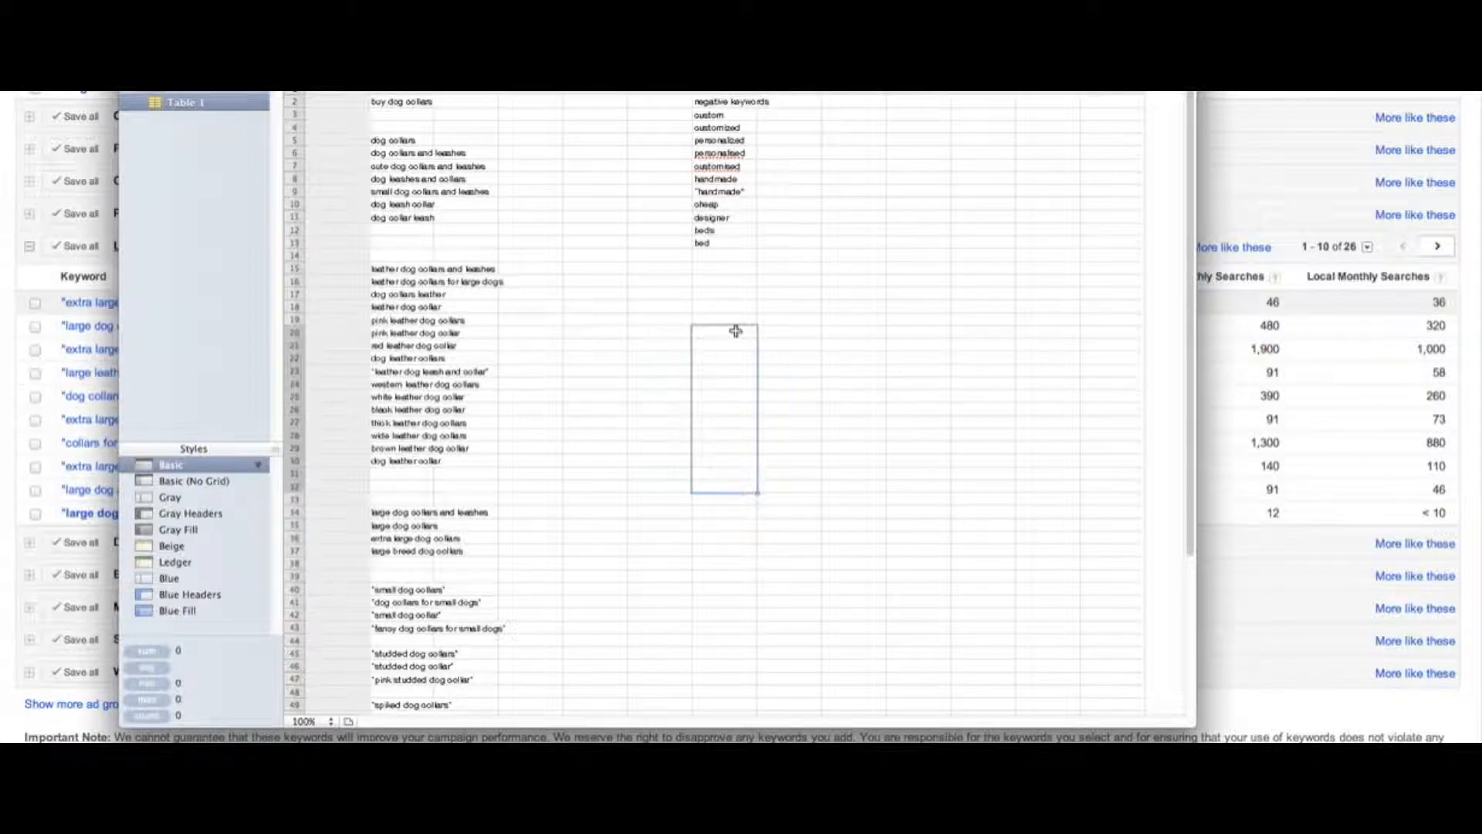
{"action": "left_click", "coordinate": [734, 337]}
{"action": "left_click", "coordinate": [732, 372]}
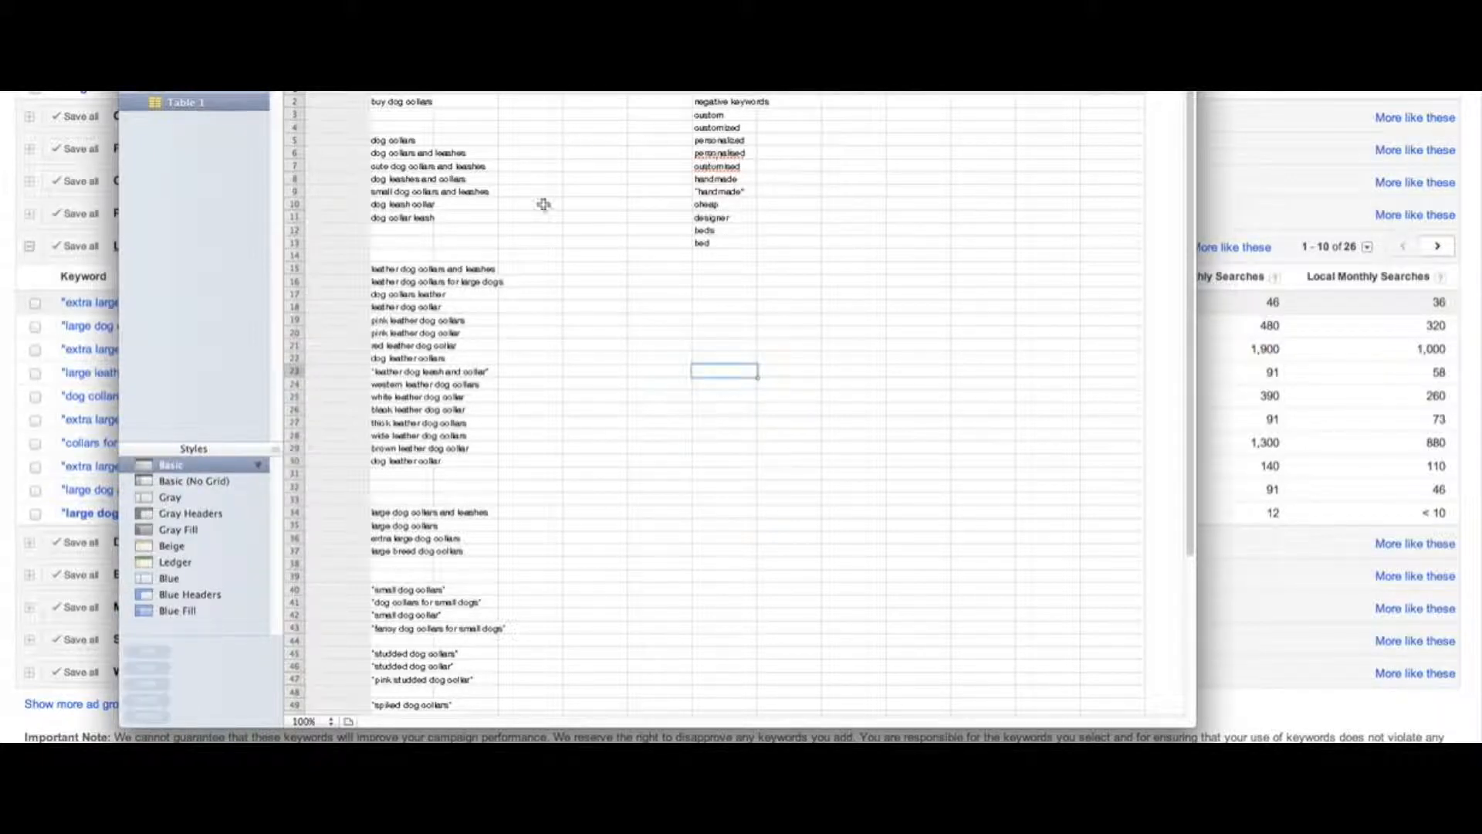